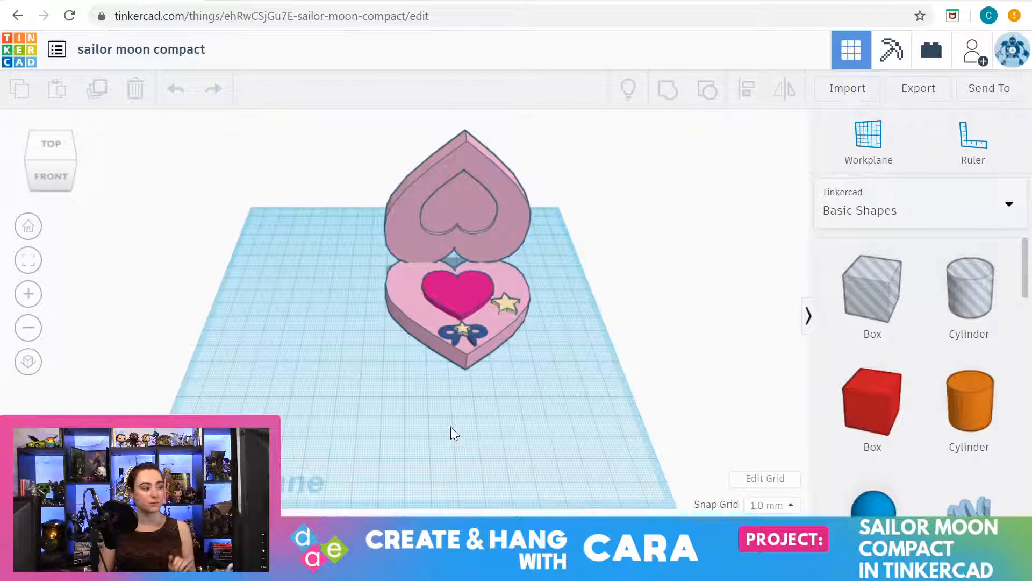
# Try to duplicate the small cream star on the compact's base and move the copy off the heart's edge
pyautogui.click(505, 301)
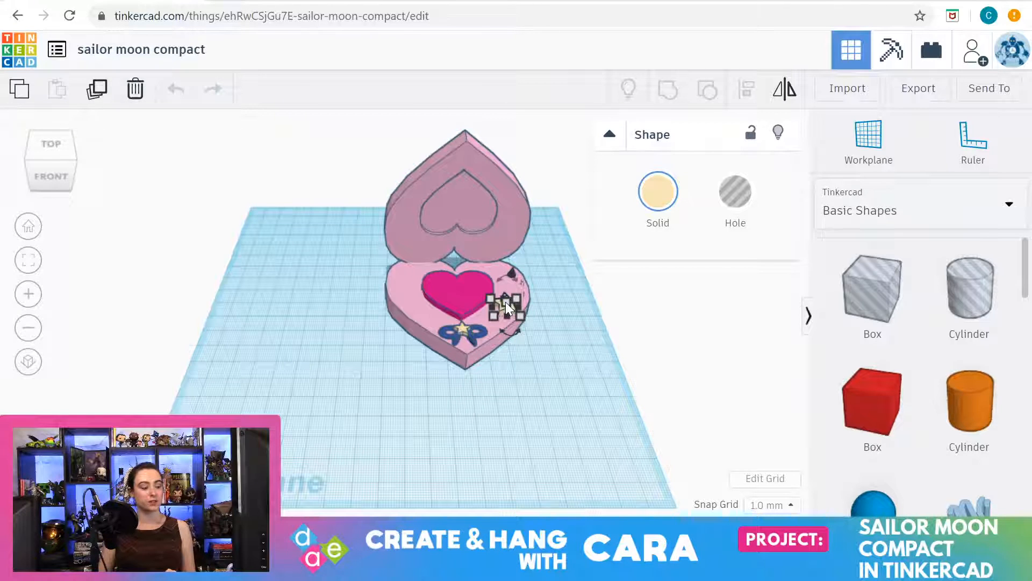
pyautogui.click(506, 303)
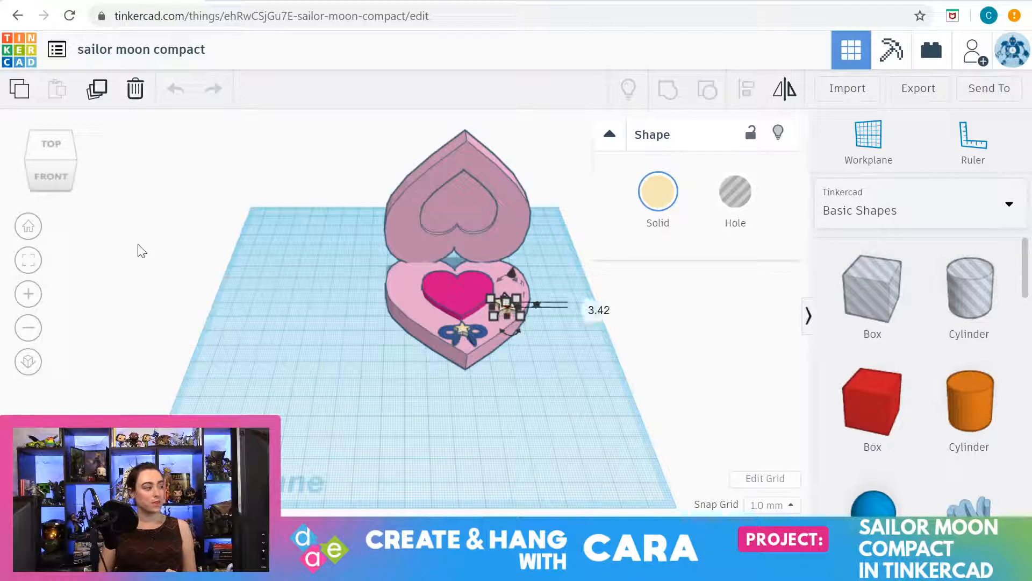
pyautogui.click(29, 260)
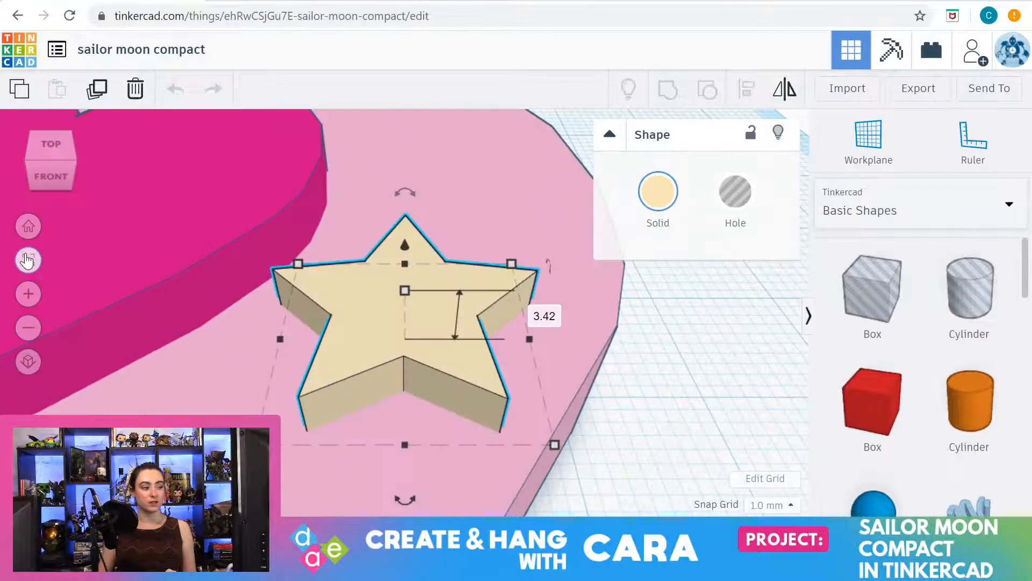
pyautogui.scroll(-5, 297, 320)
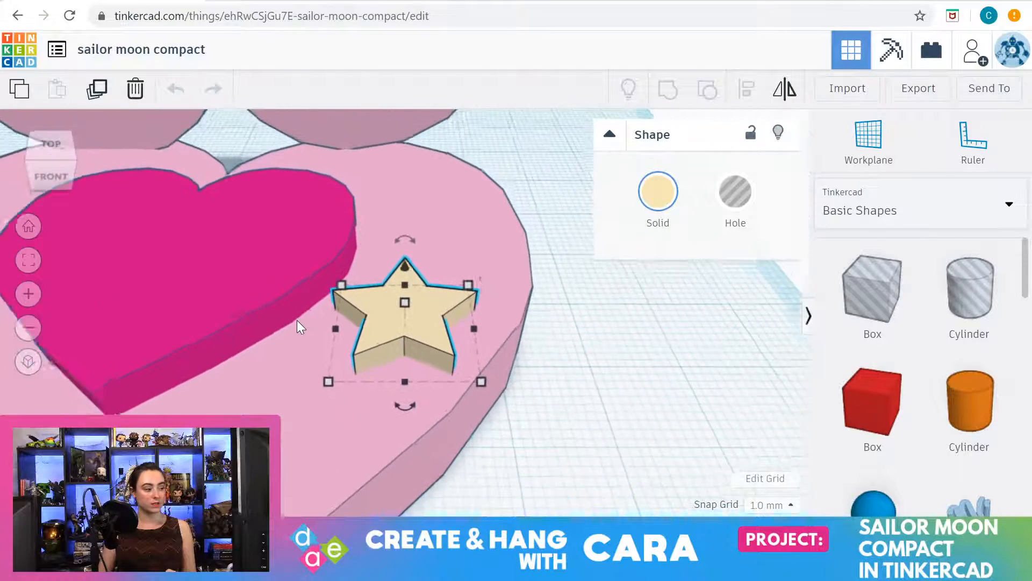
pyautogui.click(28, 328)
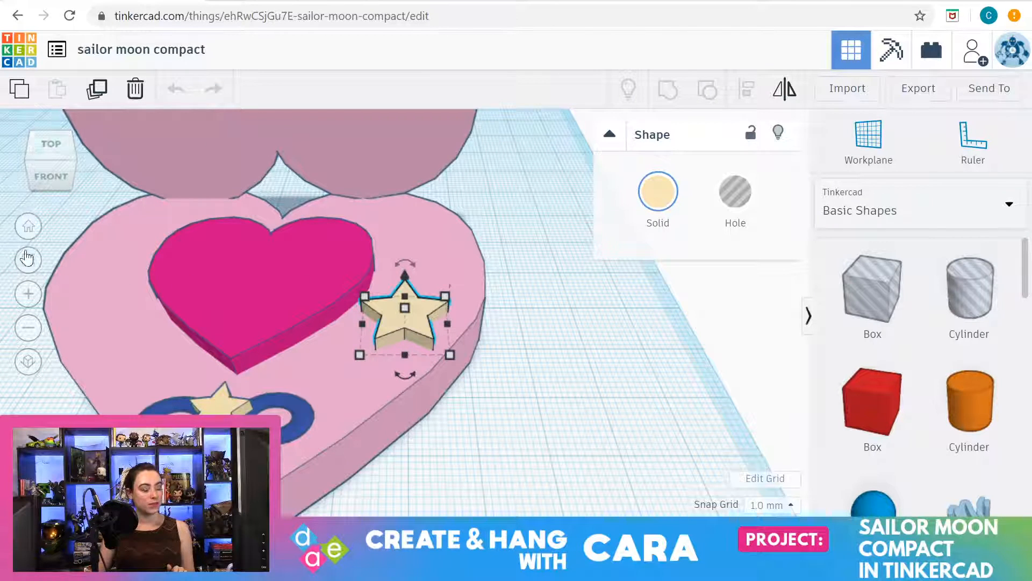
pyautogui.click(105, 91)
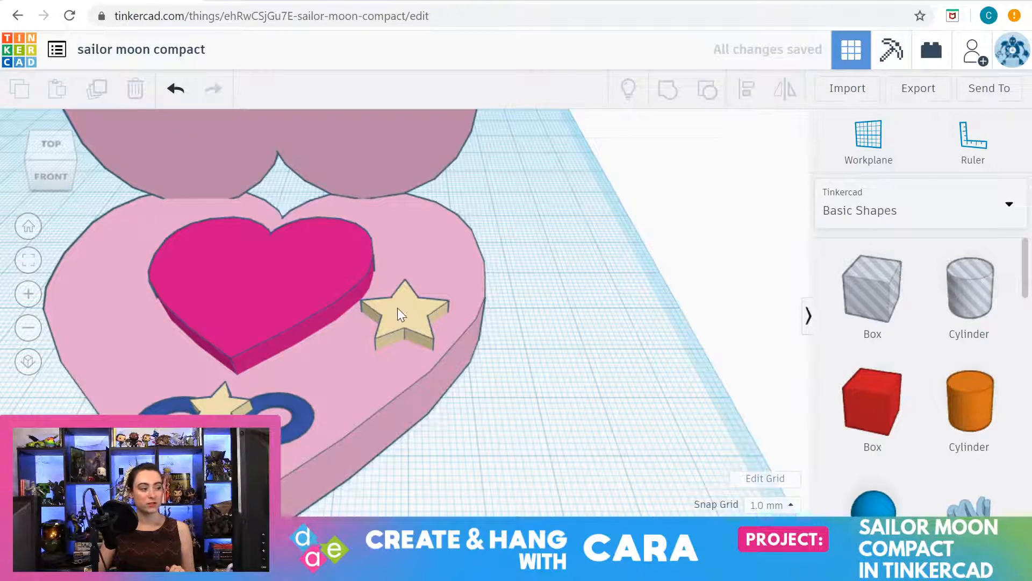
pyautogui.moveTo(397, 307); pyautogui.dragTo(477, 323)
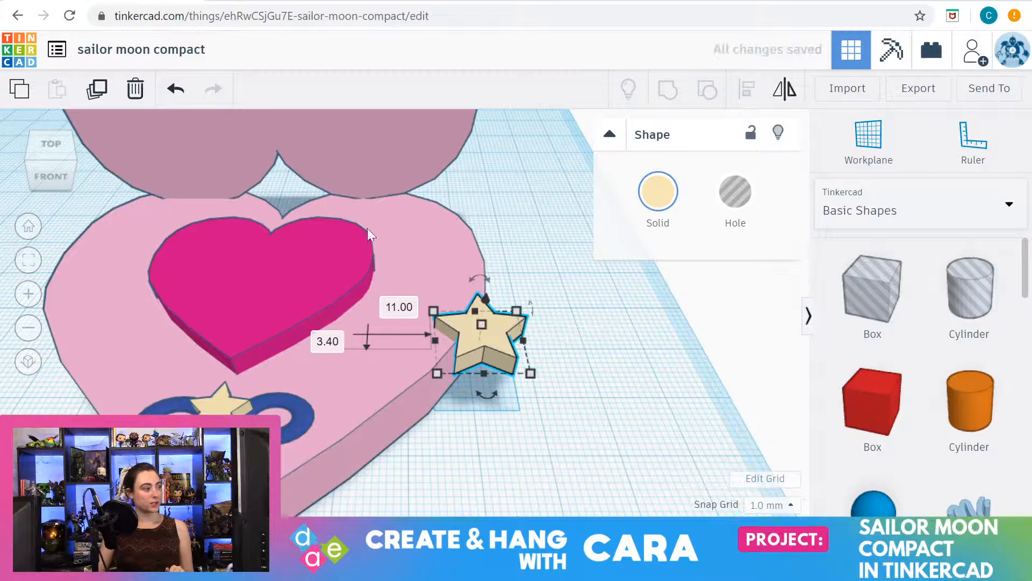
pyautogui.click(178, 91)
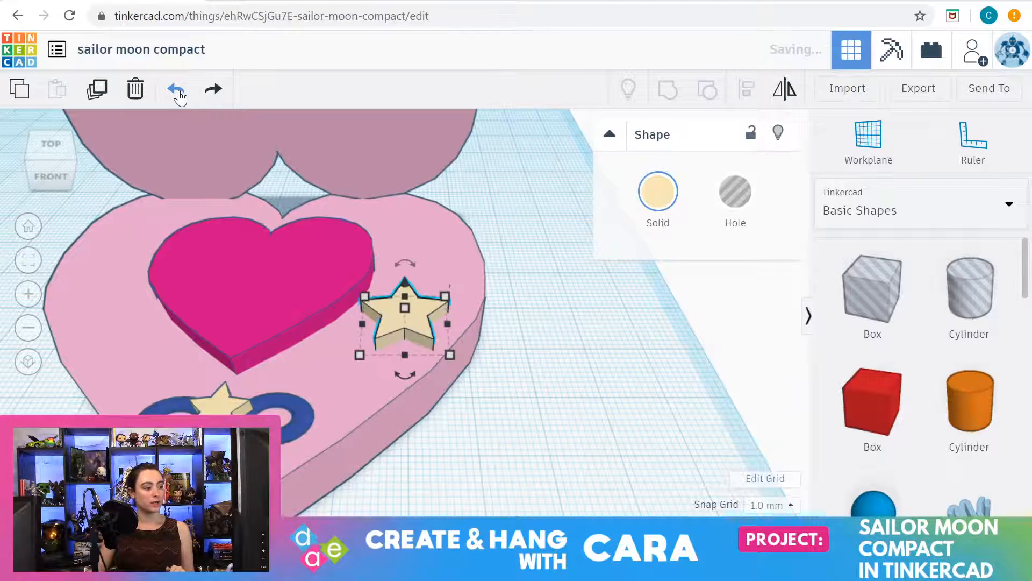
# Retry duplicating the small star beside the pink heart and shifting the copy slightly, undoing the change each time
pyautogui.click(102, 93)
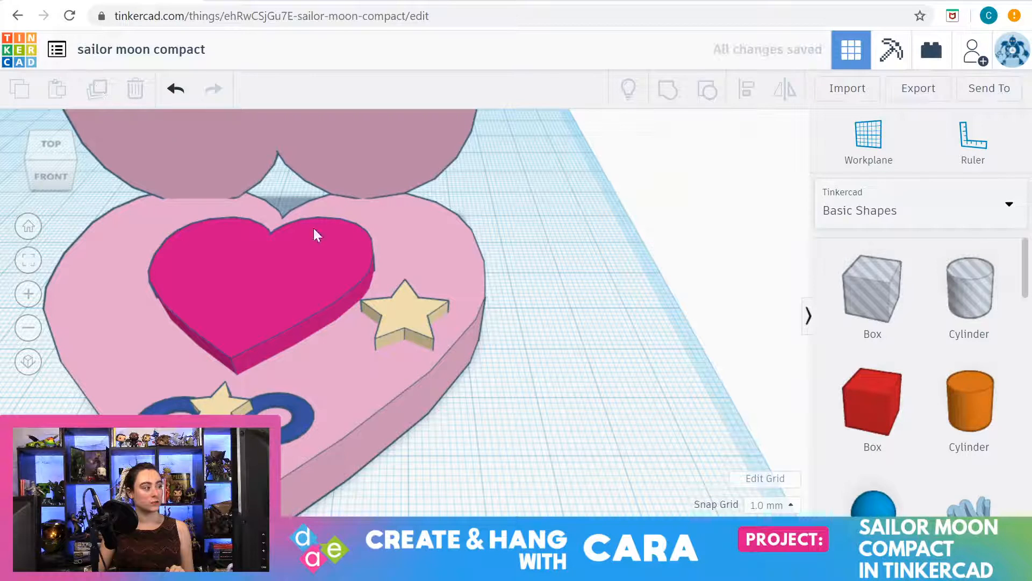
pyautogui.click(413, 316)
pyautogui.moveTo(414, 318)
pyautogui.mouseDown()
pyautogui.moveTo(451, 322)
pyautogui.moveTo(410, 315)
pyautogui.mouseUp()
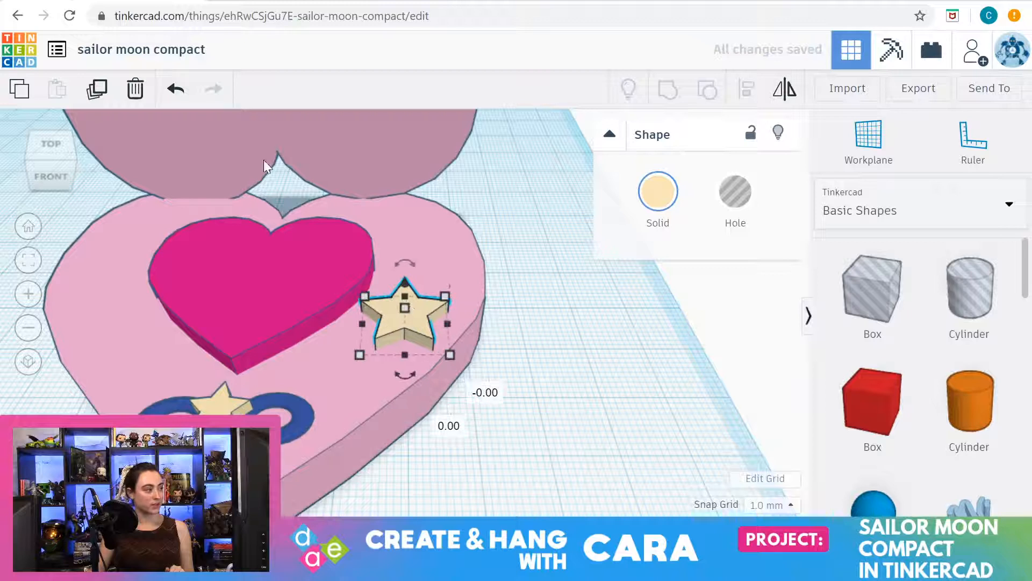
pyautogui.click(175, 90)
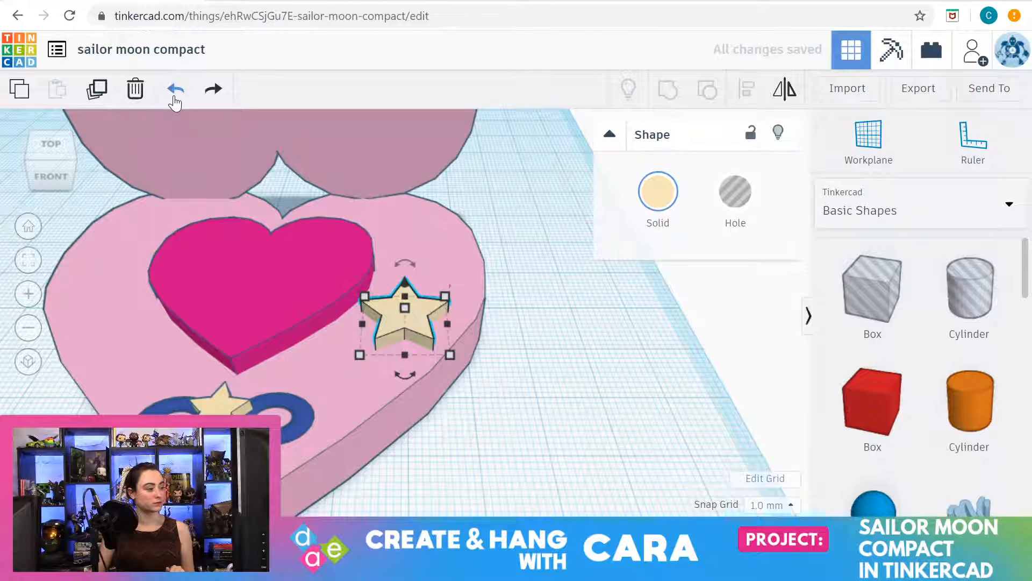
pyautogui.click(556, 460)
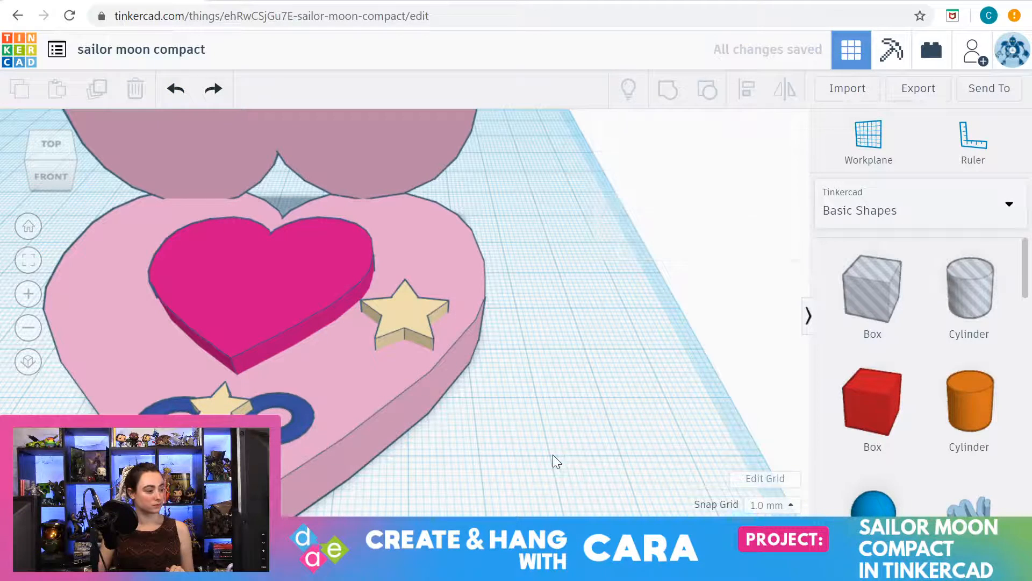
pyautogui.click(397, 313)
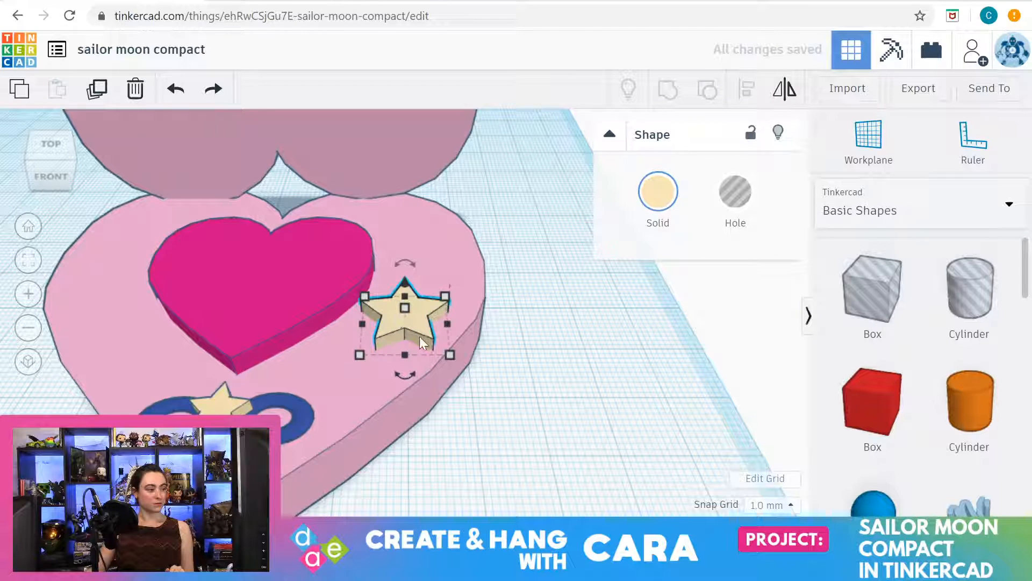
pyautogui.click(95, 99)
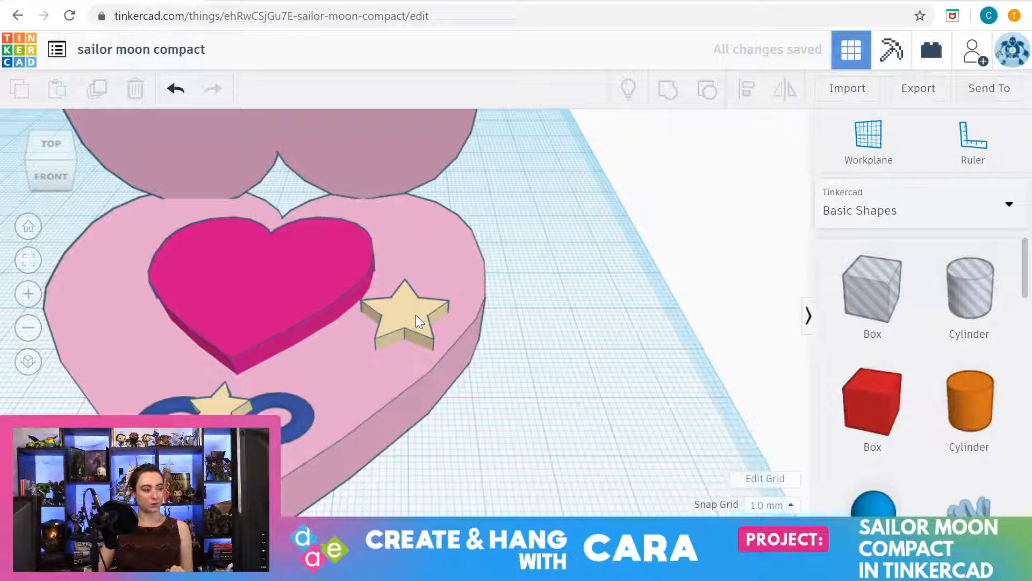
pyautogui.moveTo(418, 315)
pyautogui.mouseDown()
pyautogui.moveTo(443, 322)
pyautogui.moveTo(417, 311)
pyautogui.mouseUp()
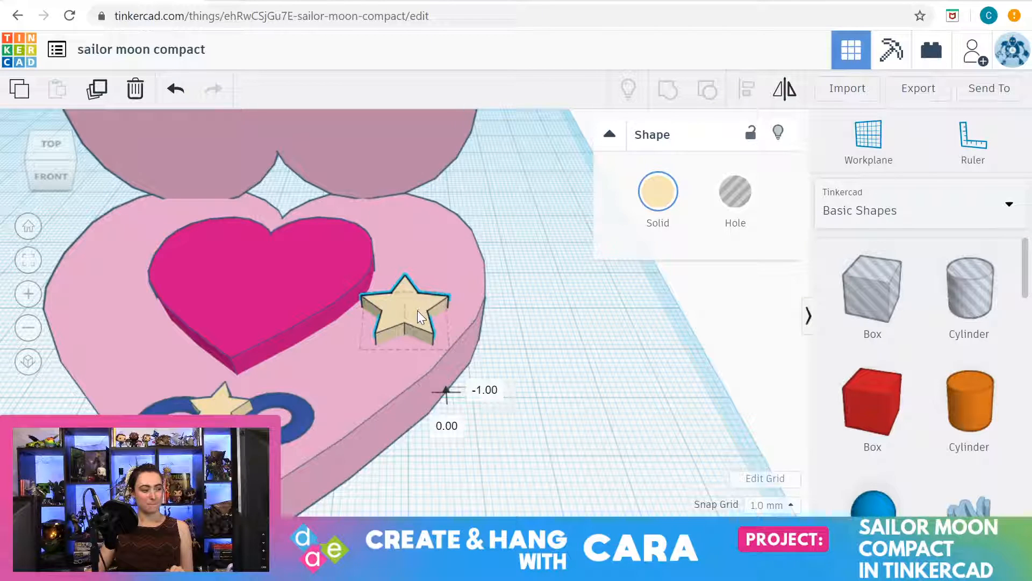
pyautogui.click(175, 89)
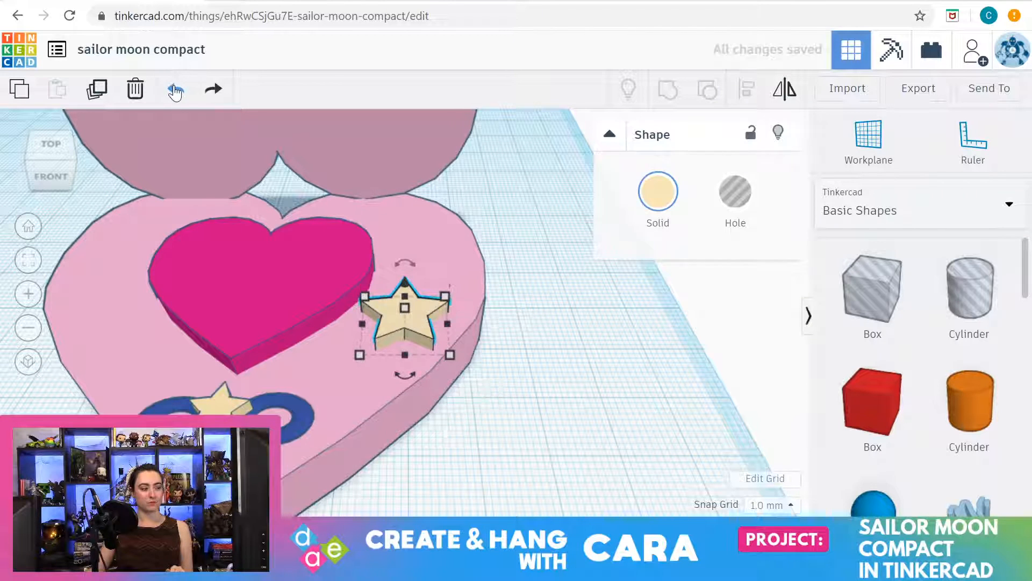
pyautogui.click(480, 416)
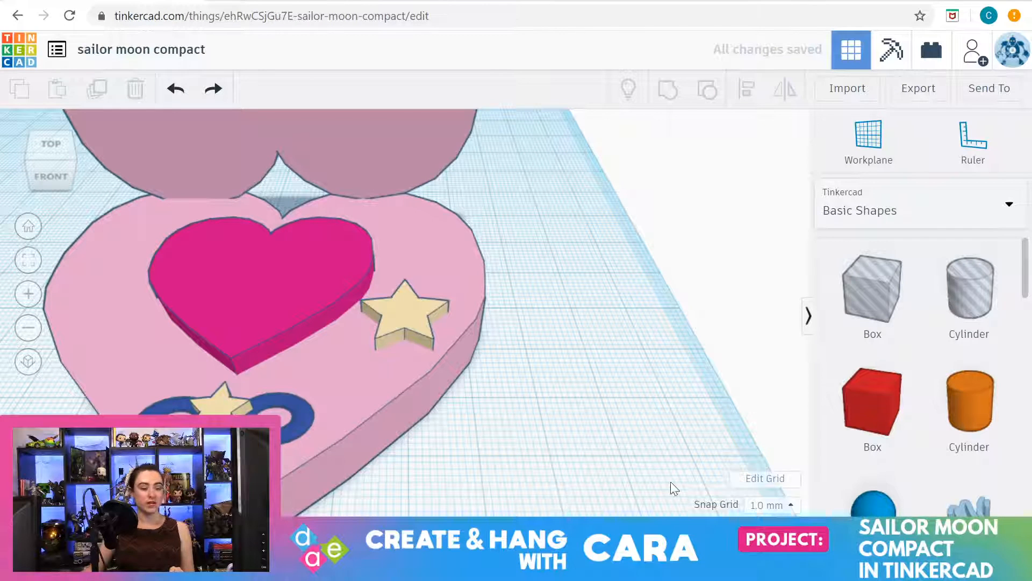
# Add the thick yellow Star from Basic Shapes to the workplane in front of the compact
pyautogui.scroll(-1, 869, 419)
pyautogui.scroll(-10, 870, 419)
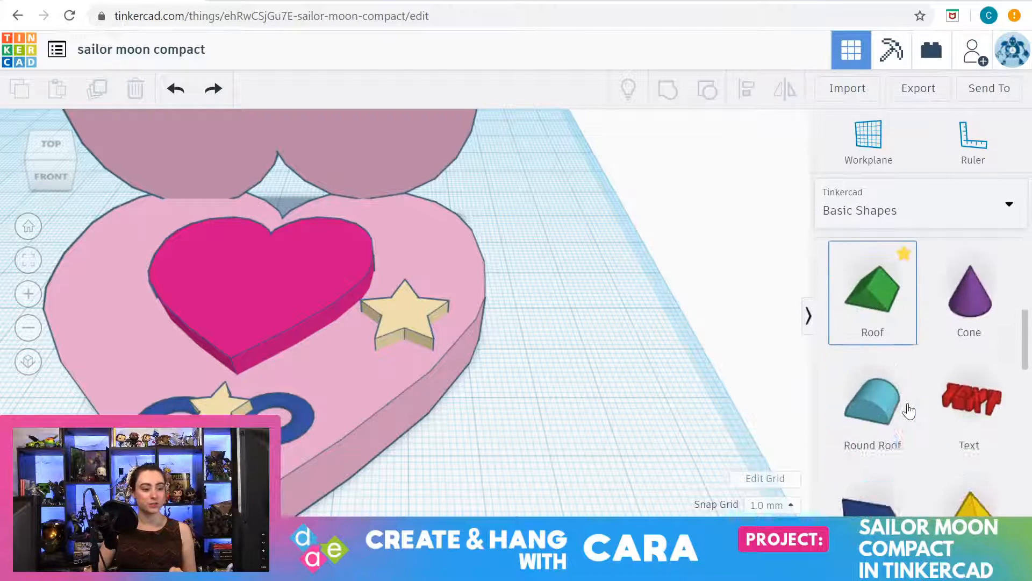
pyautogui.scroll(-5, 909, 411)
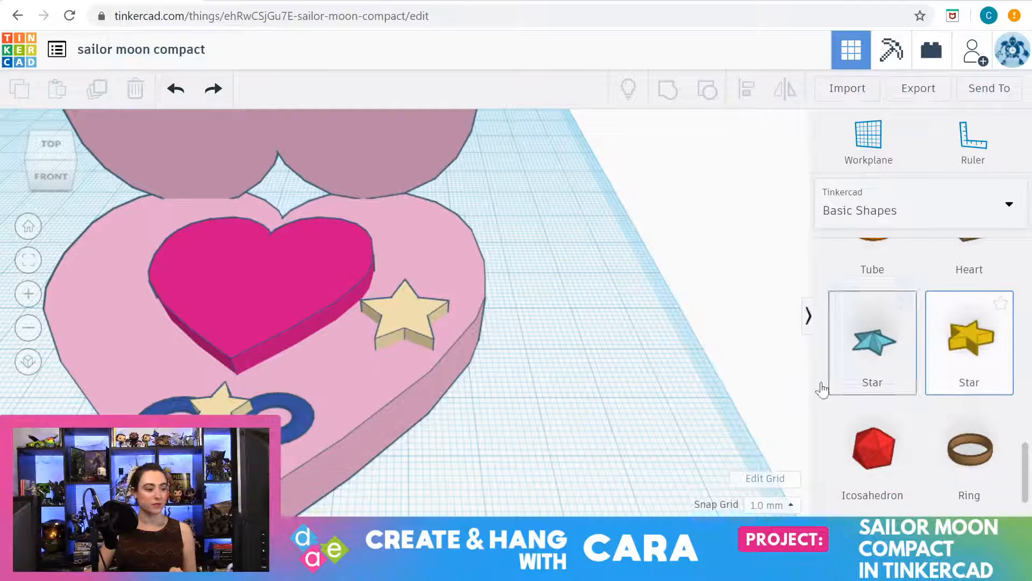
pyautogui.click(643, 412)
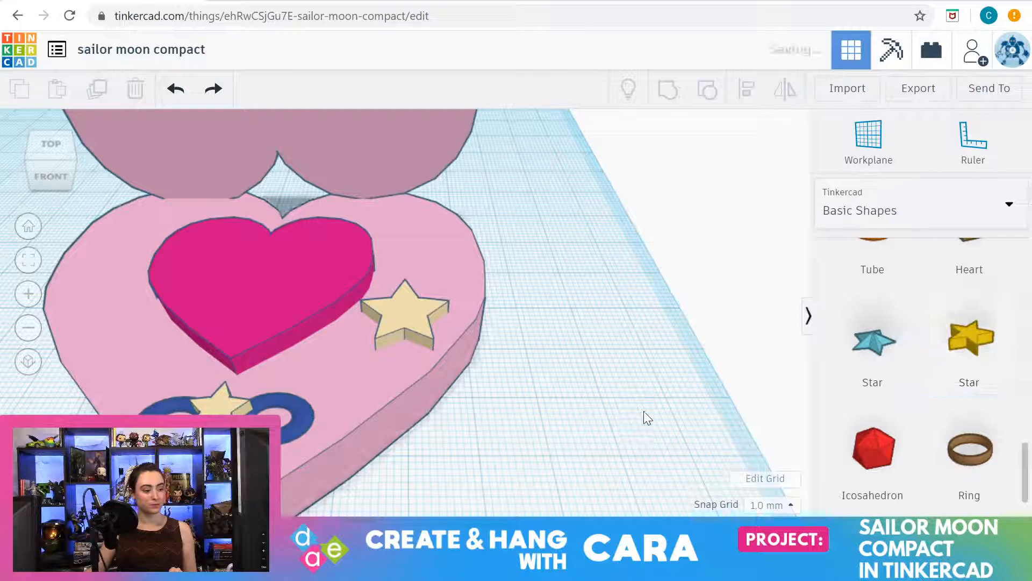
pyautogui.click(981, 340)
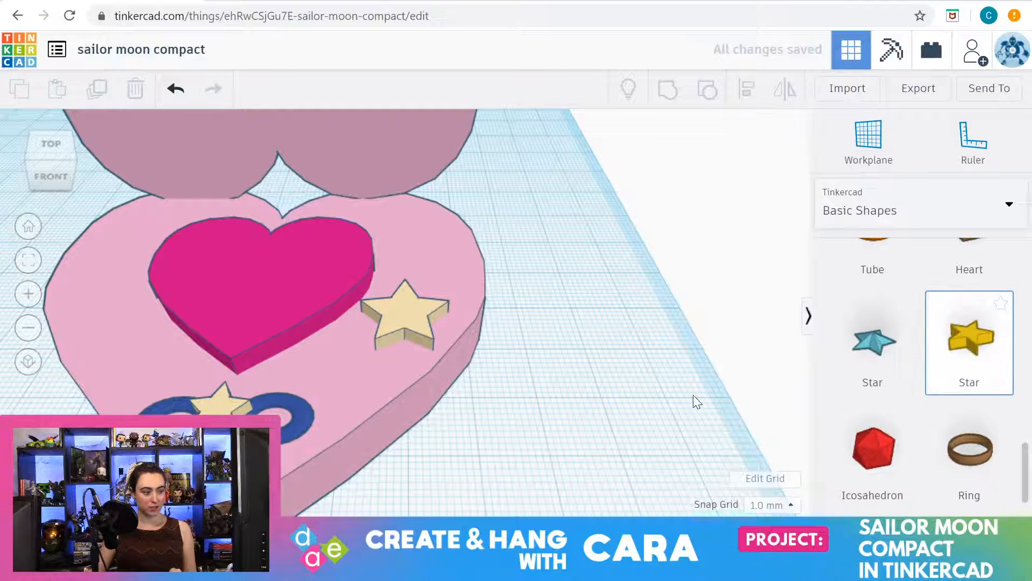
# Return to the design dashboard and reopen the sailor moon compact design for editing
pyautogui.press('f')
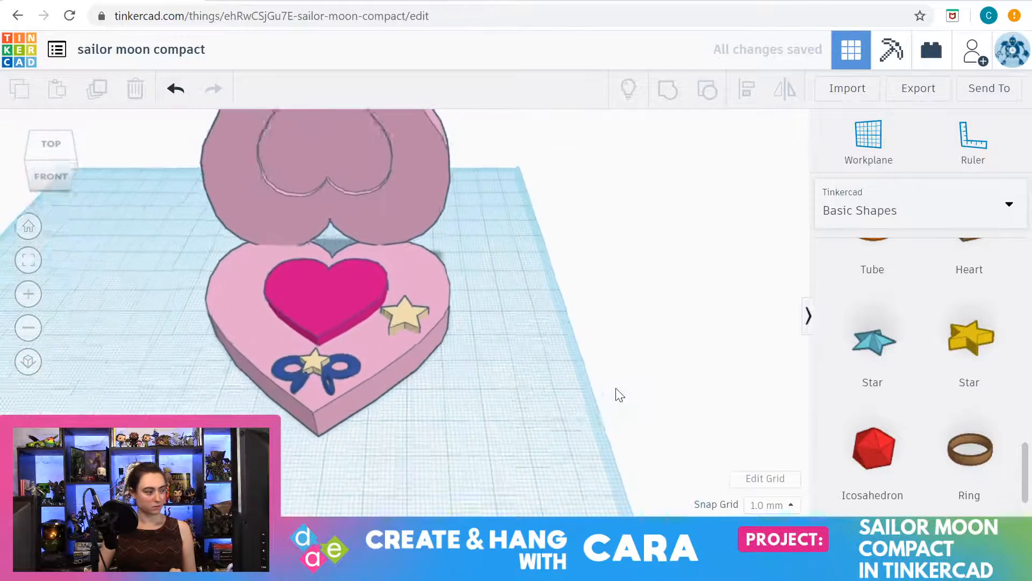
pyautogui.scroll(-5, 615, 385)
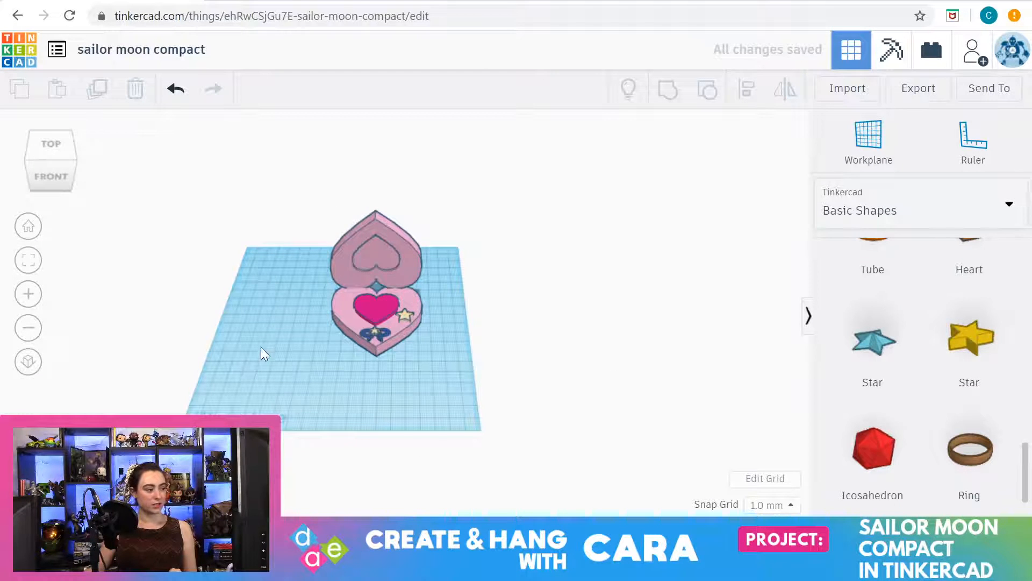
pyautogui.moveTo(261, 348); pyautogui.dragTo(305, 312, button='right')
pyautogui.moveTo(342, 361); pyautogui.dragTo(317, 375, button='right')
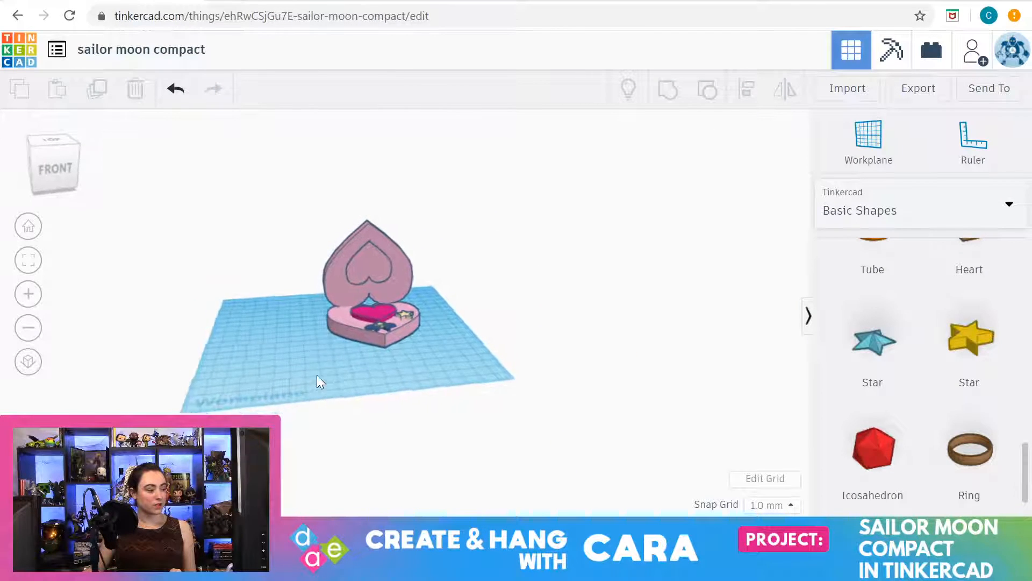
pyautogui.click(20, 61)
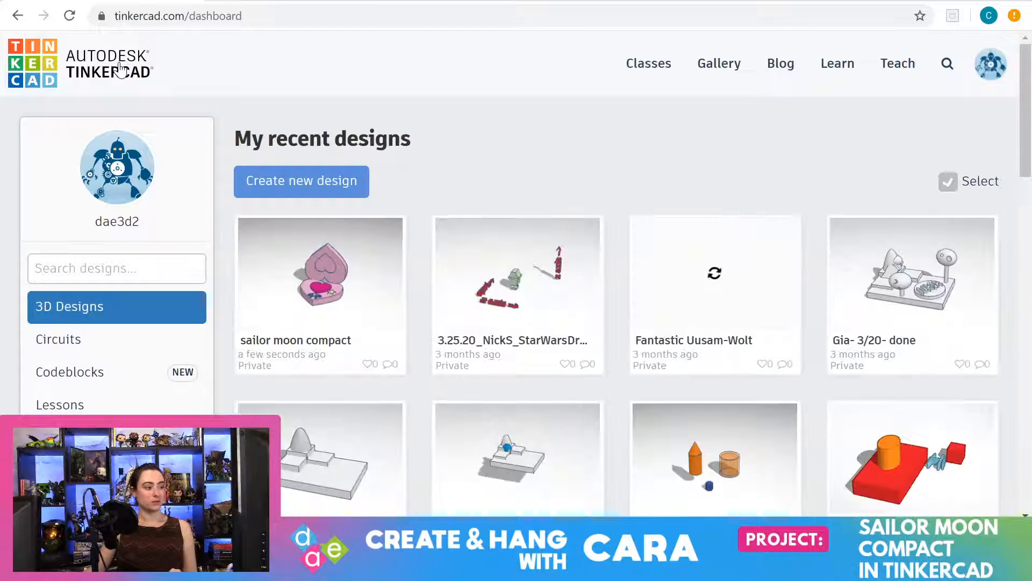
pyautogui.click(340, 339)
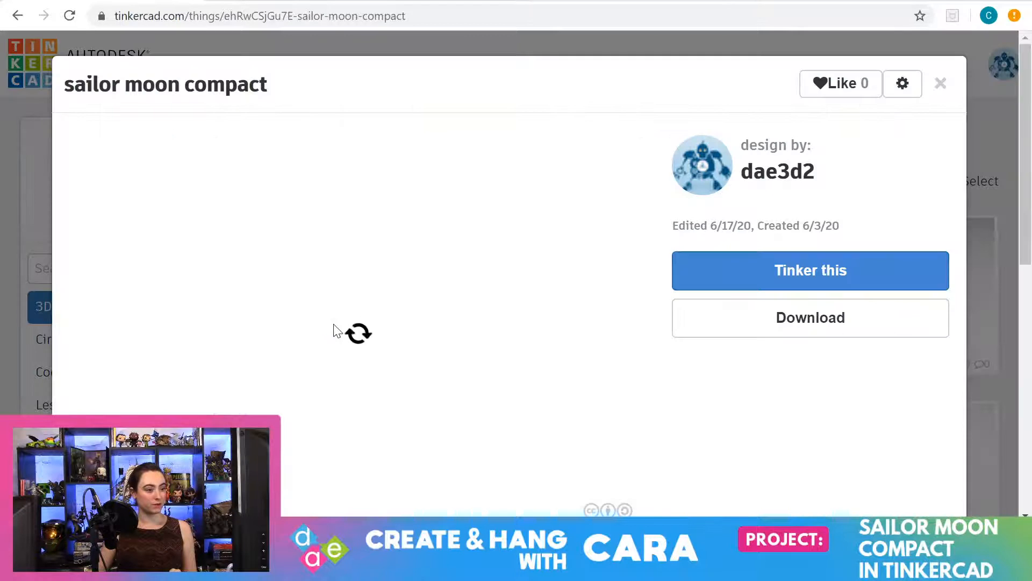
pyautogui.click(763, 280)
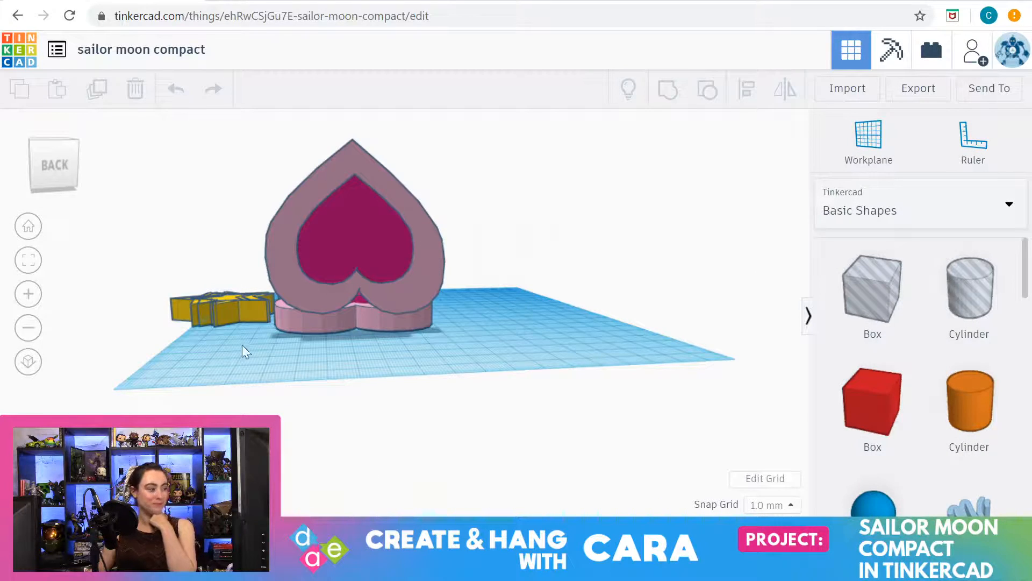
# Delete the stack of extra yellow stars beside the compact, keeping the single star in front of it
pyautogui.moveTo(242, 345); pyautogui.dragTo(704, 402, button='right')
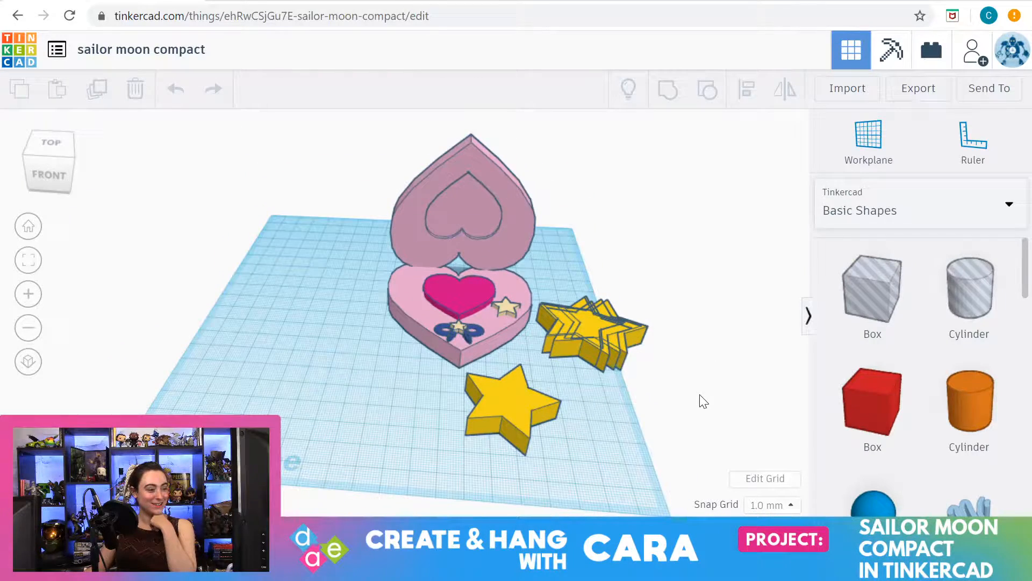
pyautogui.click(586, 326)
pyautogui.press('Delete')
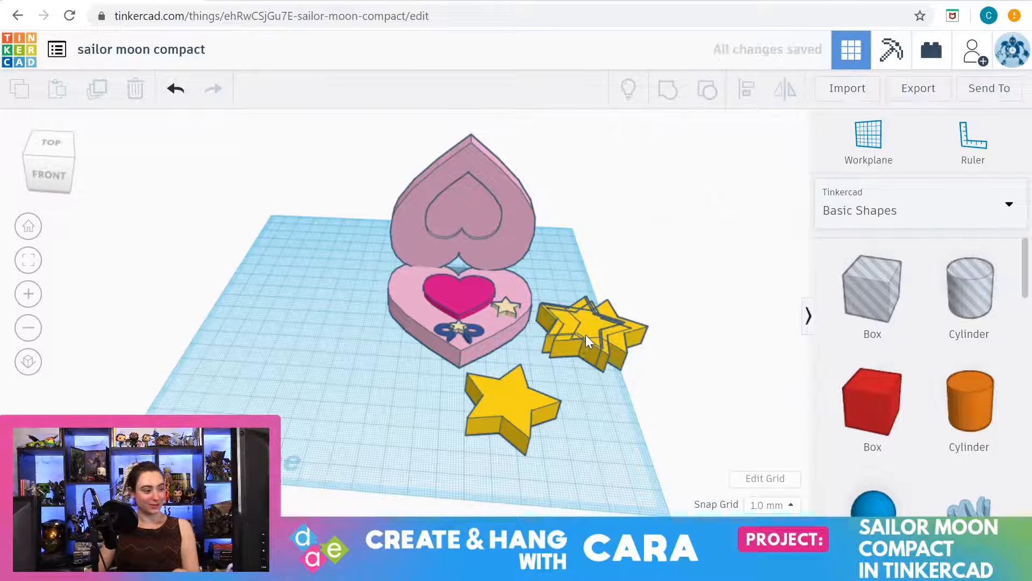
pyautogui.click(587, 334)
pyautogui.press('Delete')
pyautogui.click(587, 335)
pyautogui.press('Delete')
pyautogui.click(587, 335)
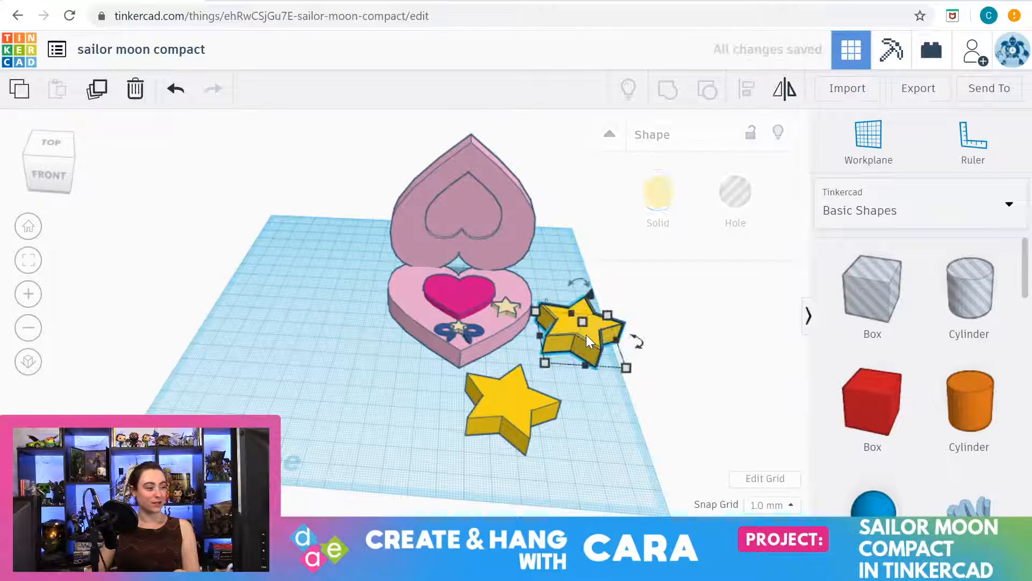
pyautogui.press('Delete')
pyautogui.click(587, 342)
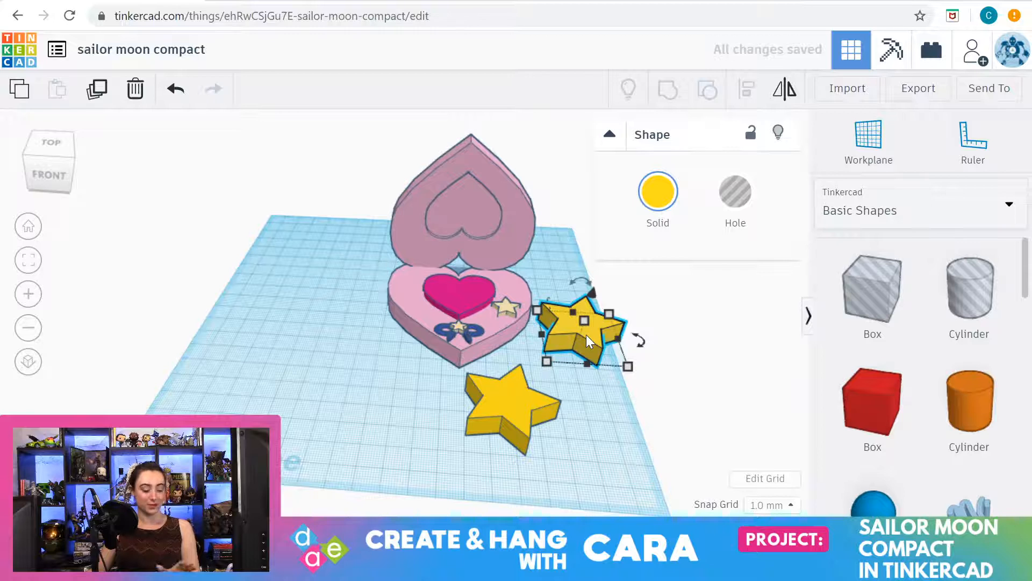
pyautogui.press('Delete')
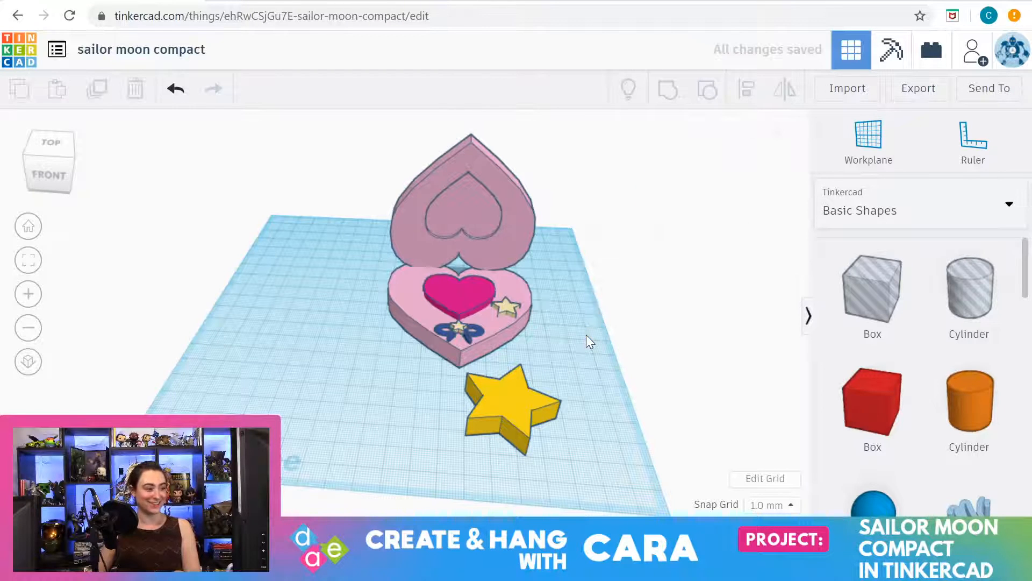
# Scale the remaining yellow star down to about 9.18 by 9.65 mm
pyautogui.click(504, 422)
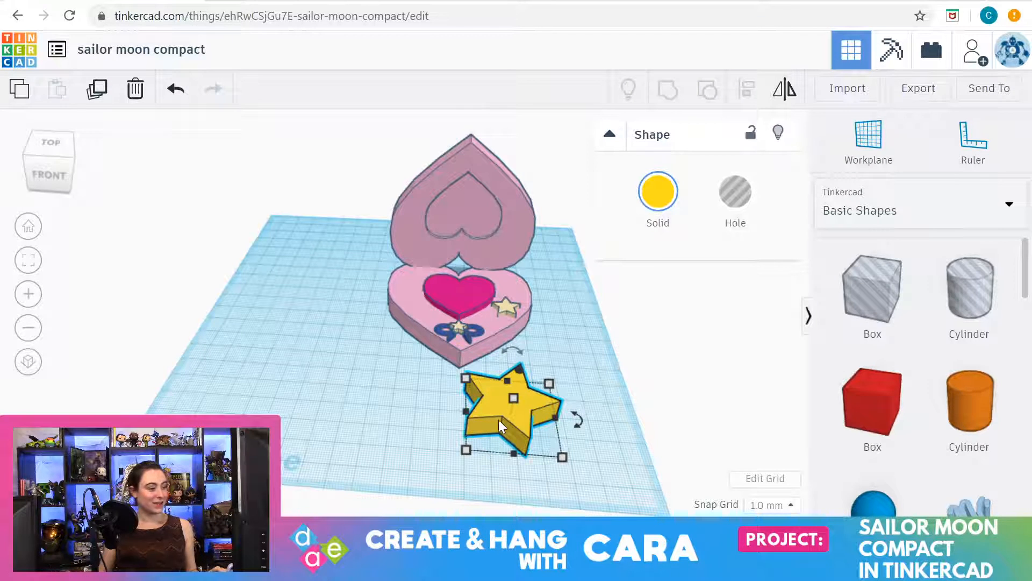
pyautogui.moveTo(562, 458)
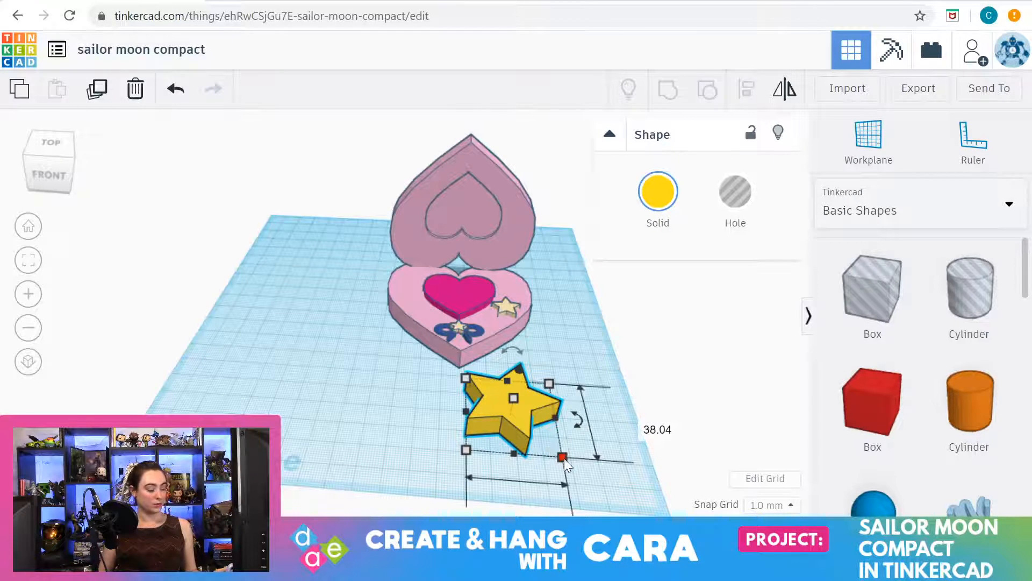
pyautogui.moveTo(561, 458); pyautogui.dragTo(486, 371)
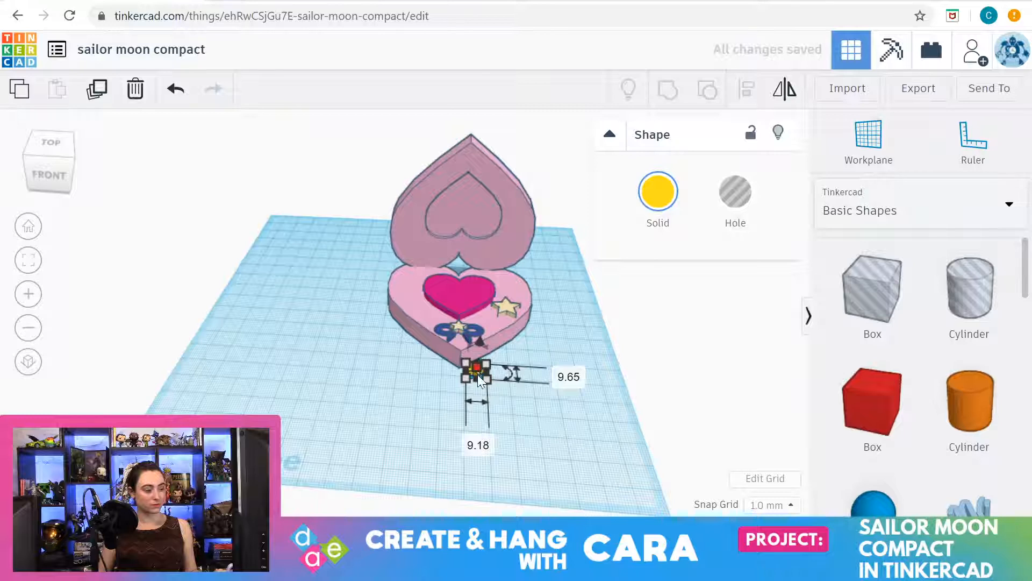
# Move the small yellow star away from the compact's tip onto the open workplane
pyautogui.click(514, 426)
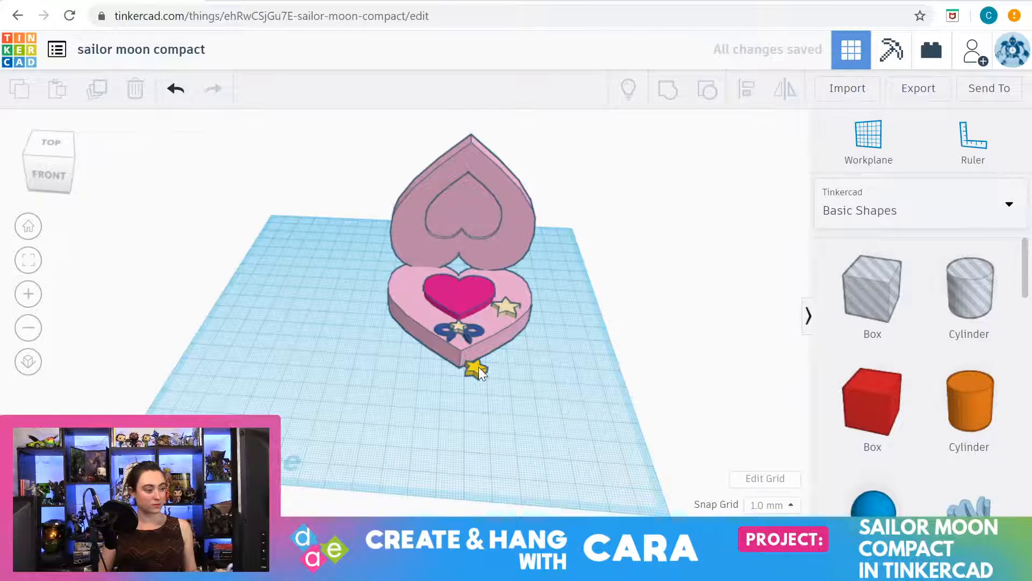
pyautogui.moveTo(478, 367); pyautogui.dragTo(511, 397)
pyautogui.click(632, 469)
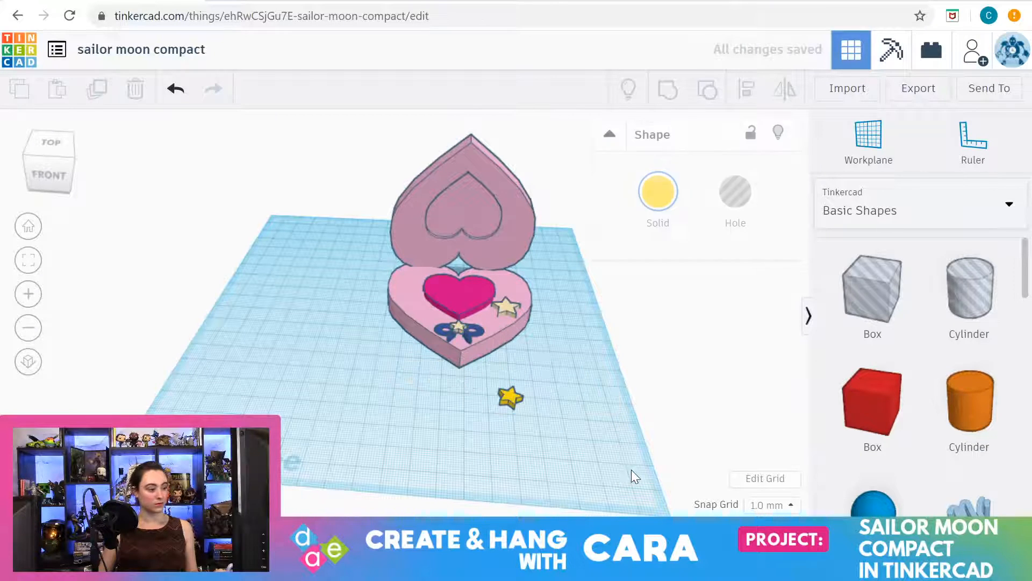
# Rotate the yellow star flat on the workplane so one point faces straight toward the back
pyautogui.click(506, 396)
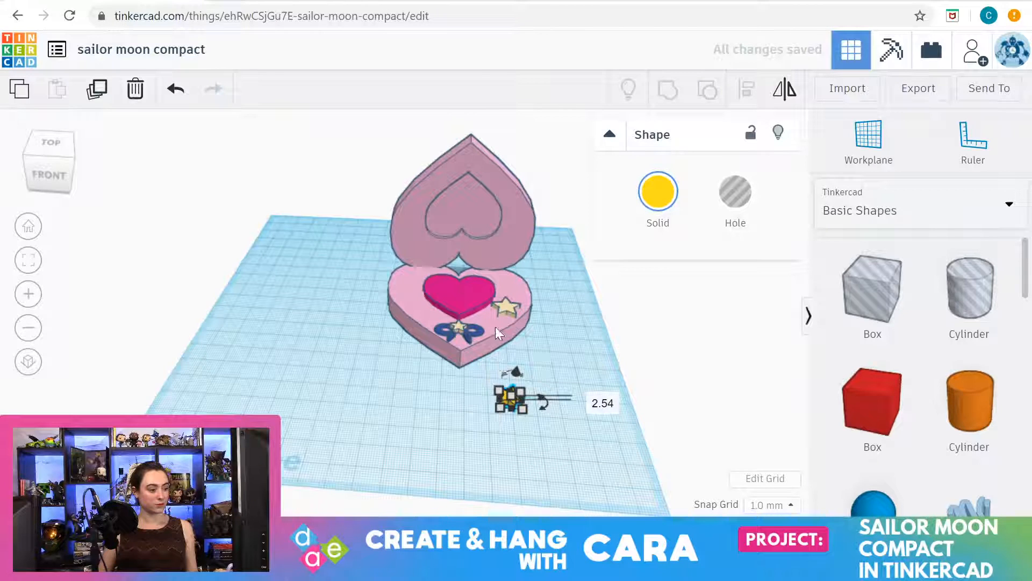
pyautogui.click(505, 375)
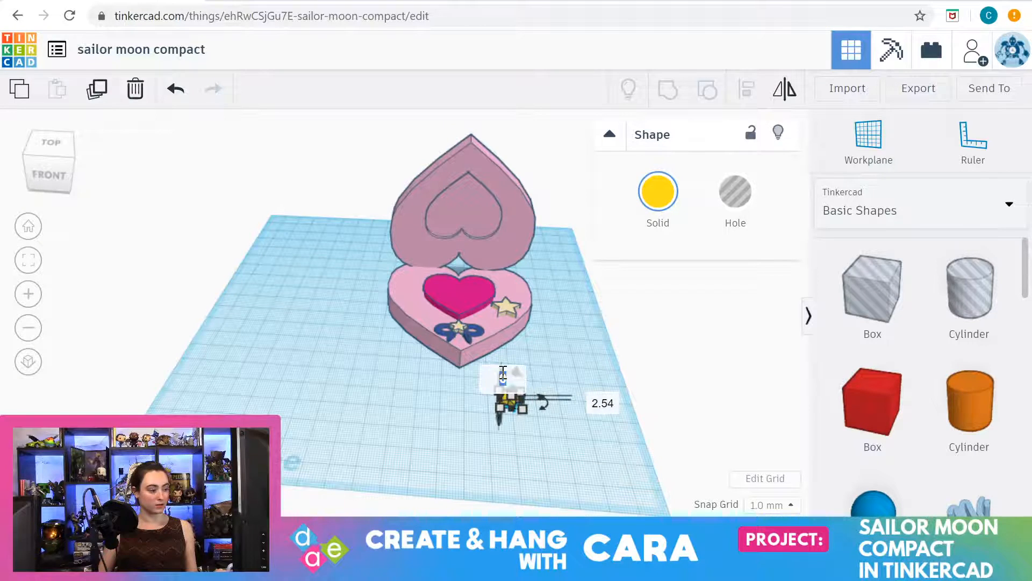
pyautogui.click(564, 360)
pyautogui.click(514, 395)
pyautogui.scroll(-2, 515, 397)
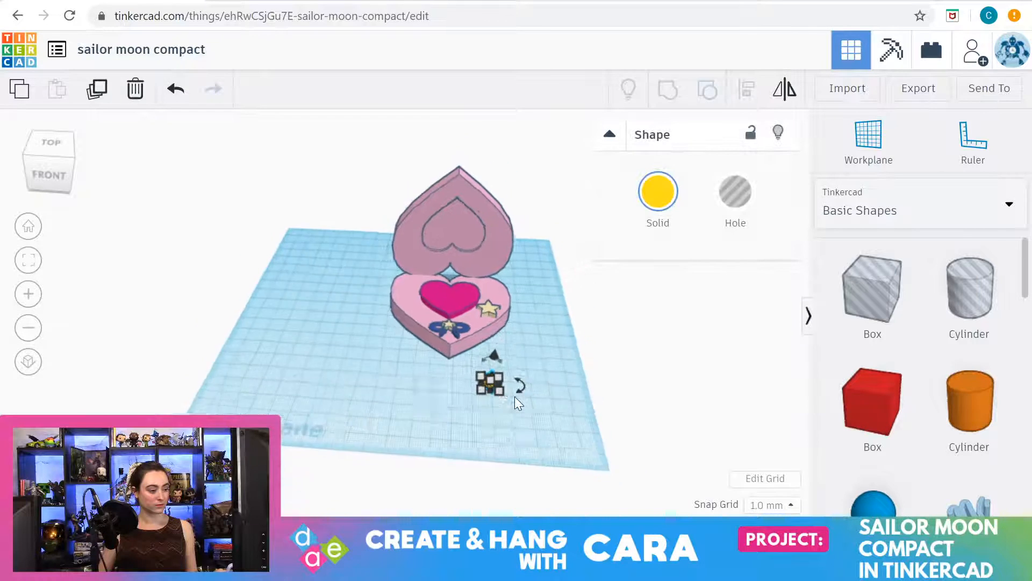
pyautogui.scroll(3, 516, 397)
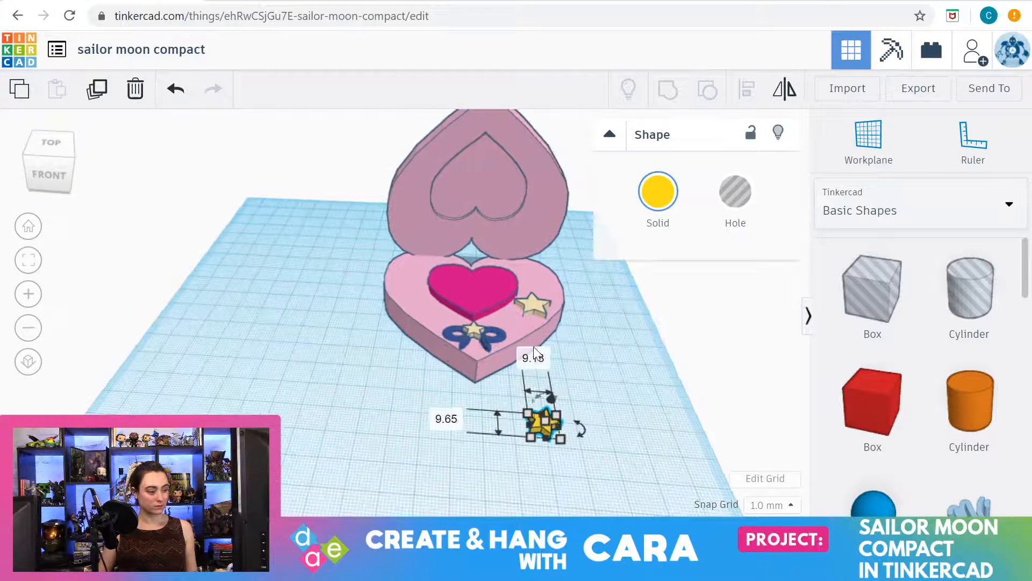
pyautogui.click(573, 362)
pyautogui.click(542, 423)
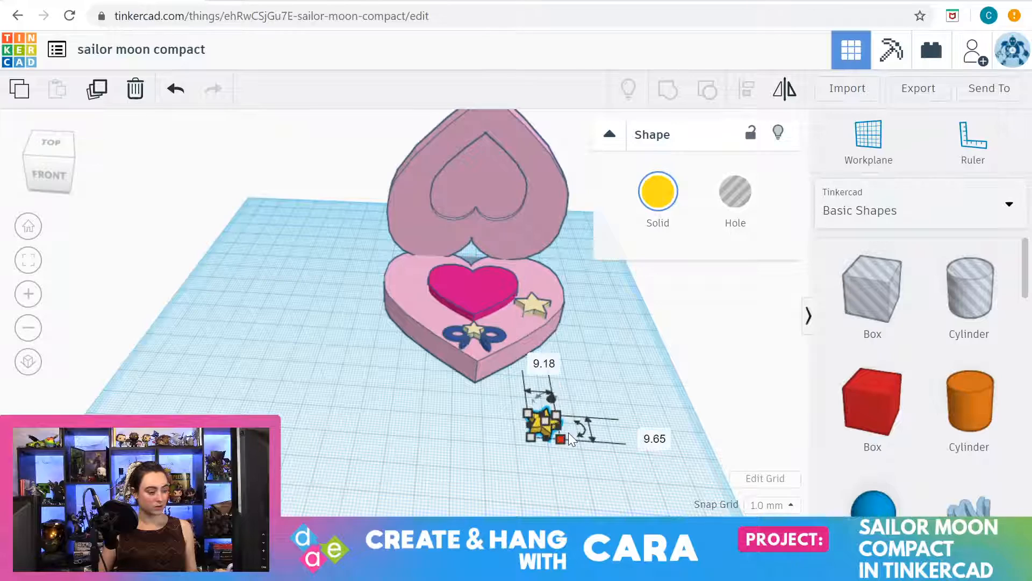
pyautogui.scroll(-1, 569, 433)
pyautogui.scroll(2, 570, 431)
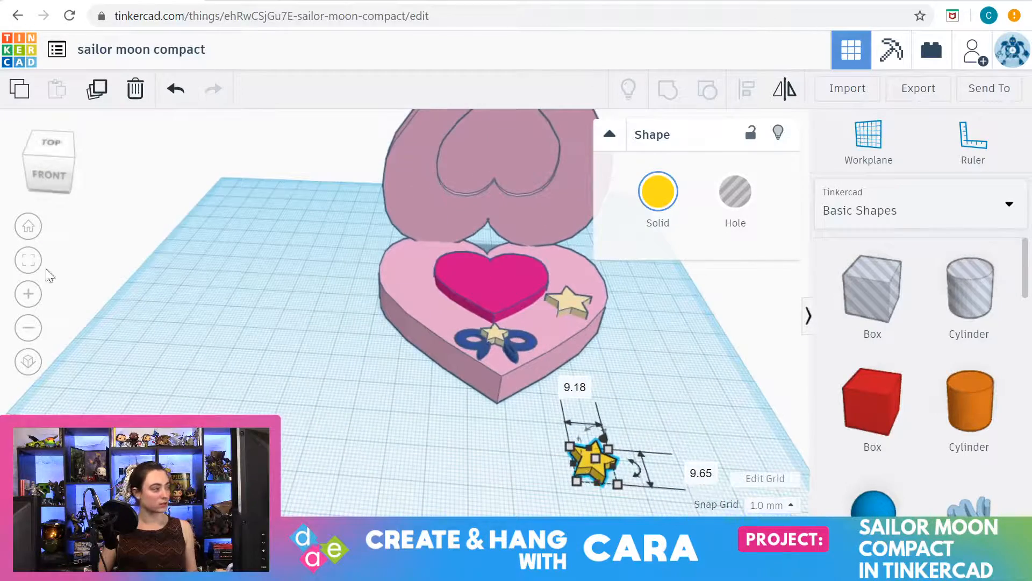
pyautogui.click(28, 259)
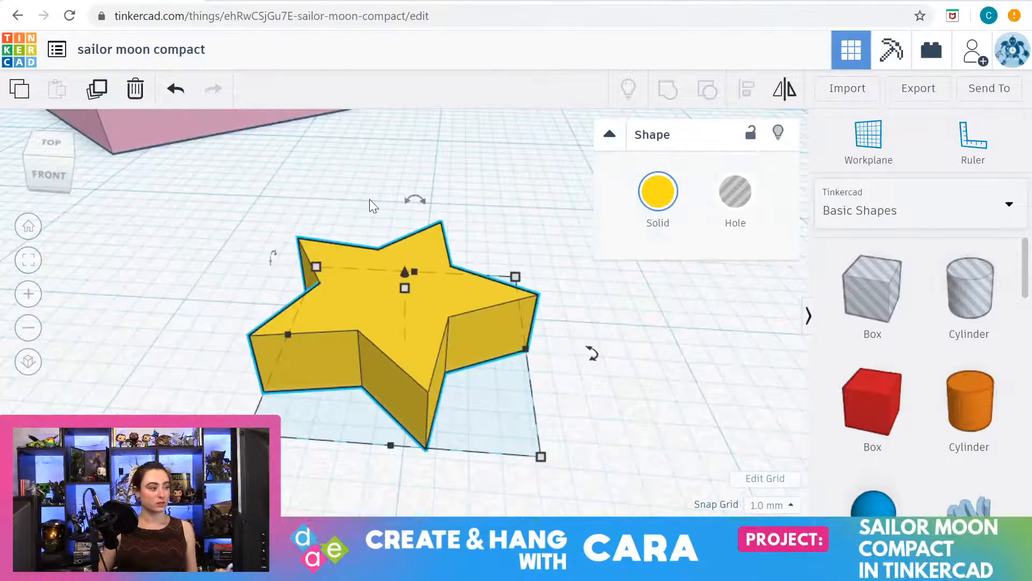
pyautogui.moveTo(421, 190)
pyautogui.mouseDown()
pyautogui.moveTo(395, 188)
pyautogui.moveTo(410, 189)
pyautogui.mouseUp()
pyautogui.moveTo(594, 350)
pyautogui.mouseDown()
pyautogui.moveTo(588, 294)
pyautogui.moveTo(590, 334)
pyautogui.mouseUp()
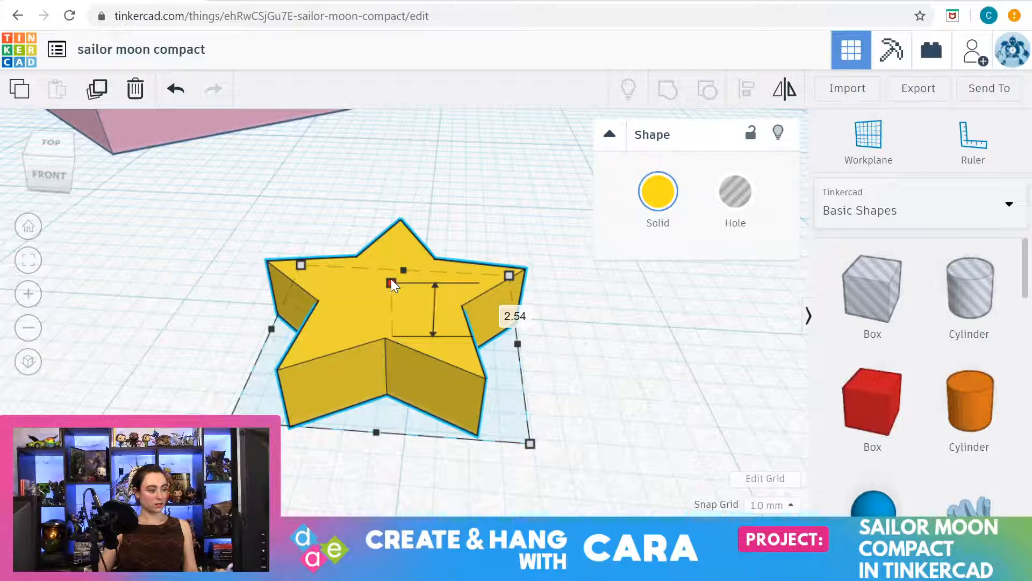
# Set the star's height to 2 mm and scale it down to about 8.74 by 8.41 mm
pyautogui.moveTo(392, 281)
pyautogui.mouseDown()
pyautogui.moveTo(394, 312)
pyautogui.moveTo(390, 296)
pyautogui.mouseUp()
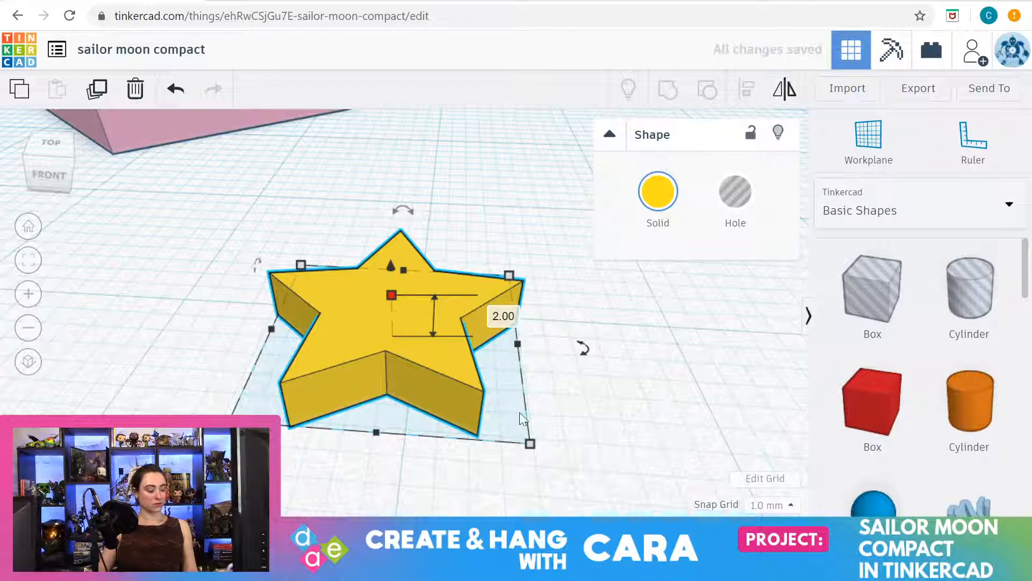
pyautogui.moveTo(531, 443); pyautogui.dragTo(500, 418)
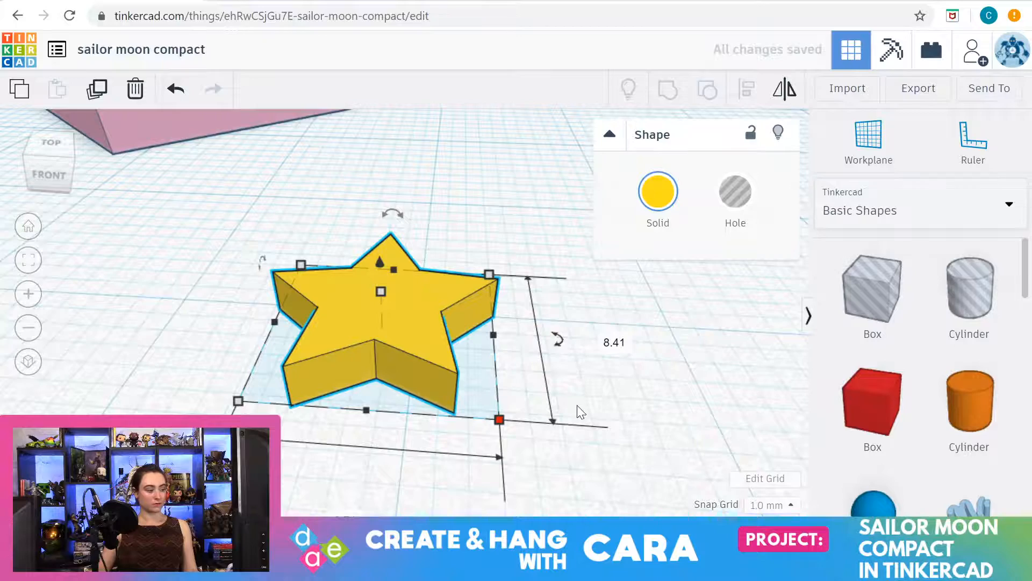
pyautogui.scroll(-10, 579, 411)
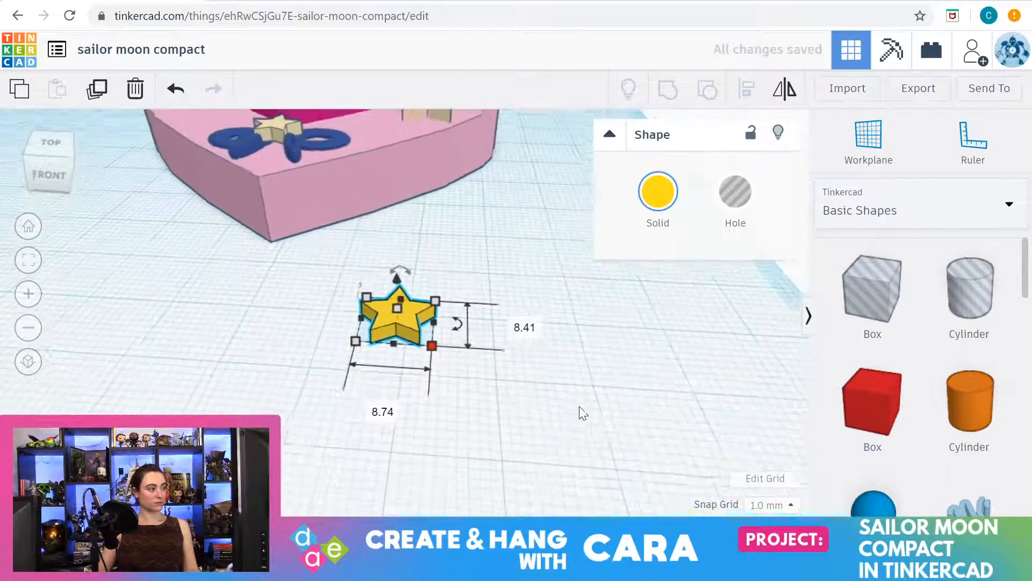
pyautogui.scroll(-3, 581, 412)
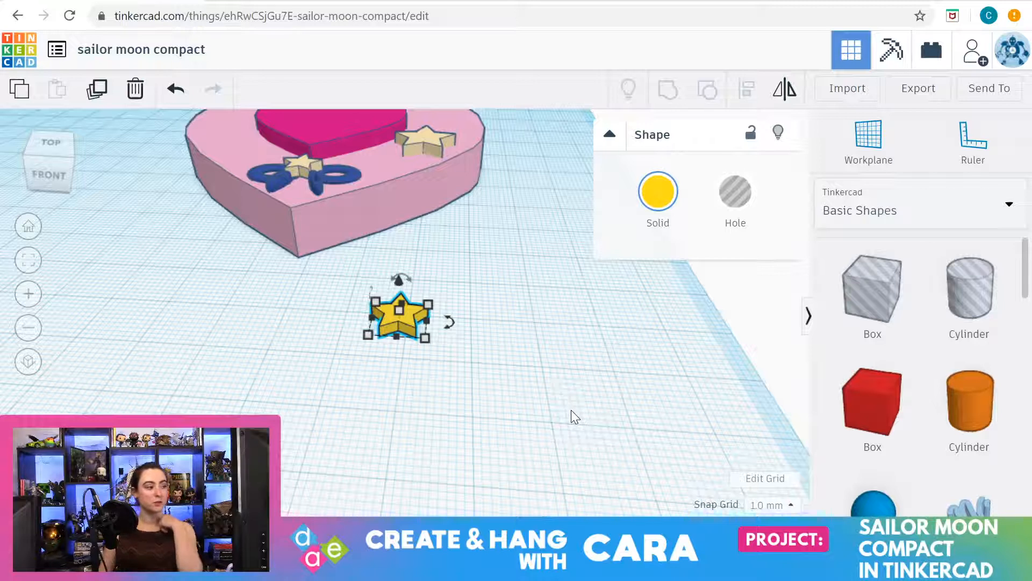
# Raise the star 20 mm above the workplane and place it over the compact's base between the bow and the large cream star
pyautogui.moveTo(399, 279); pyautogui.dragTo(398, 155)
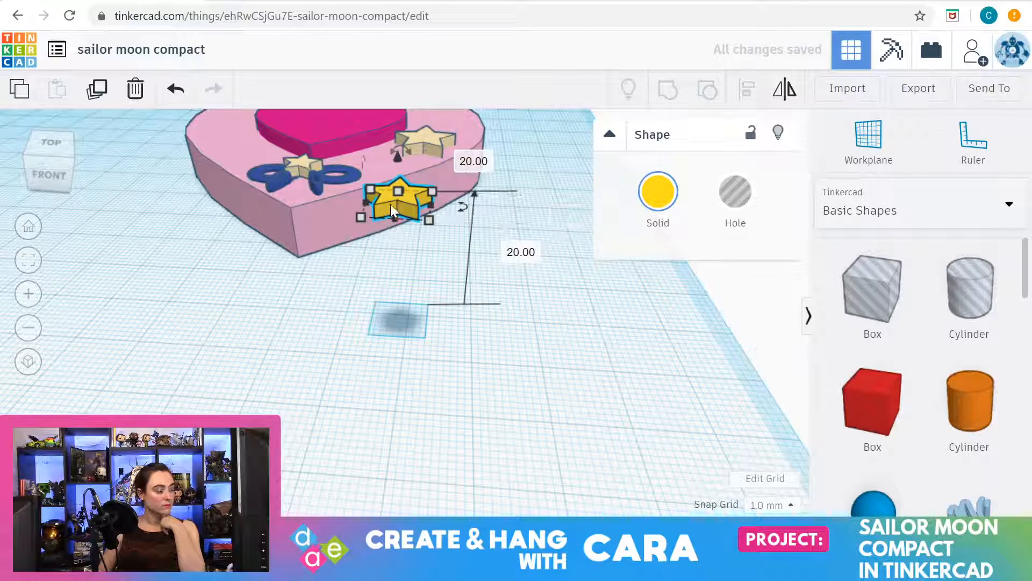
pyautogui.moveTo(390, 204); pyautogui.dragTo(361, 122)
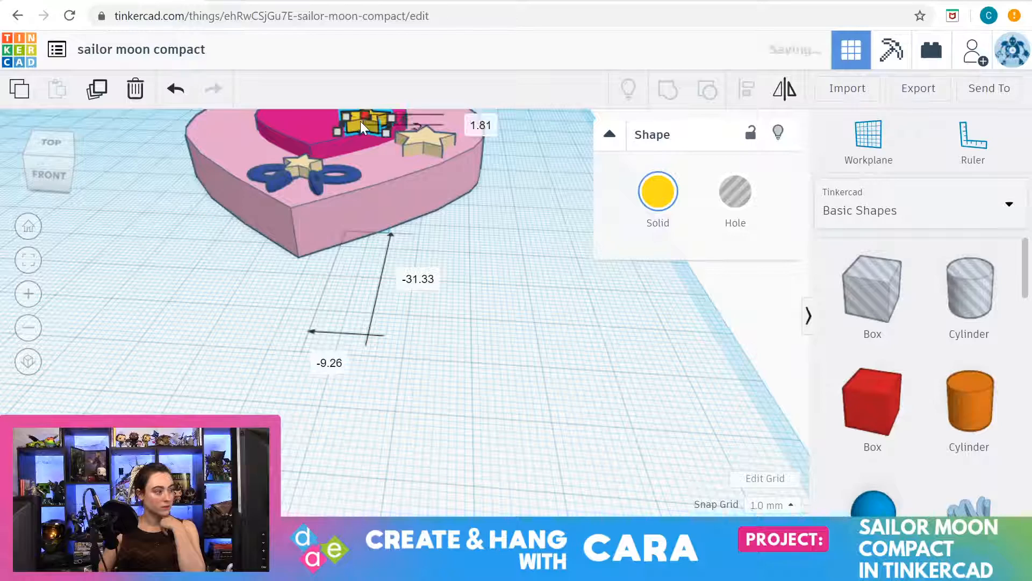
pyautogui.click(37, 261)
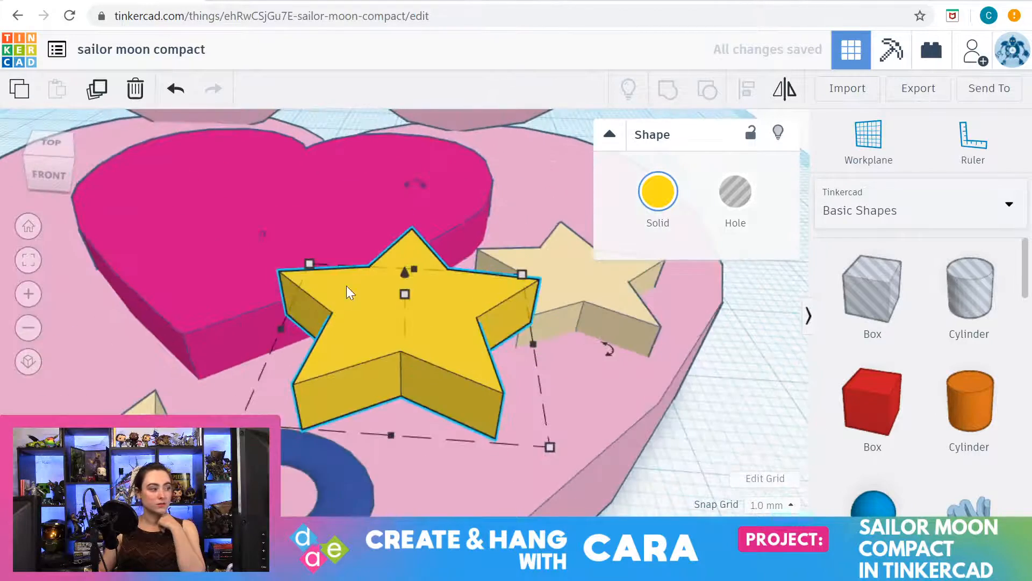
pyautogui.scroll(-2, 452, 493)
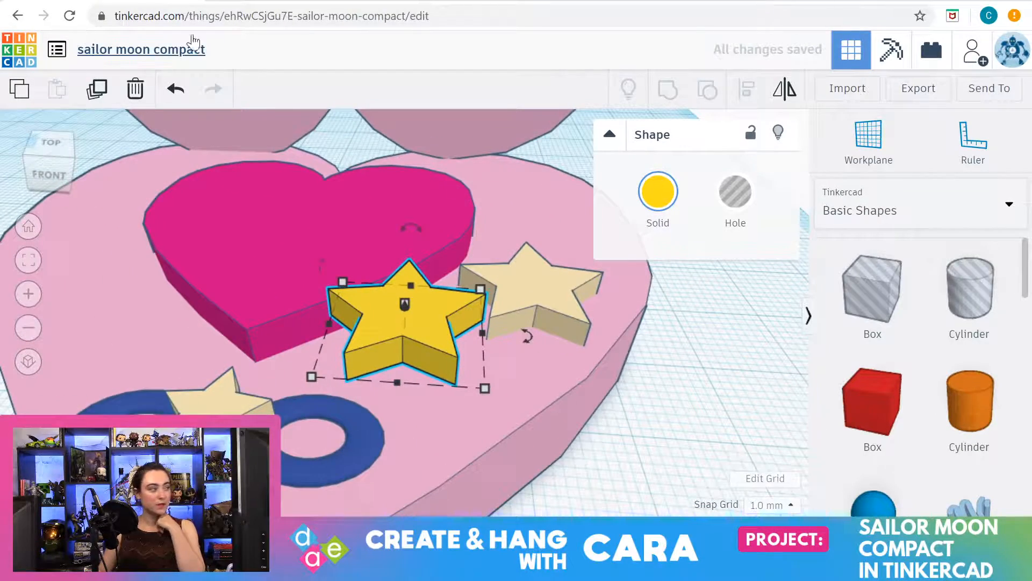
pyautogui.click(50, 143)
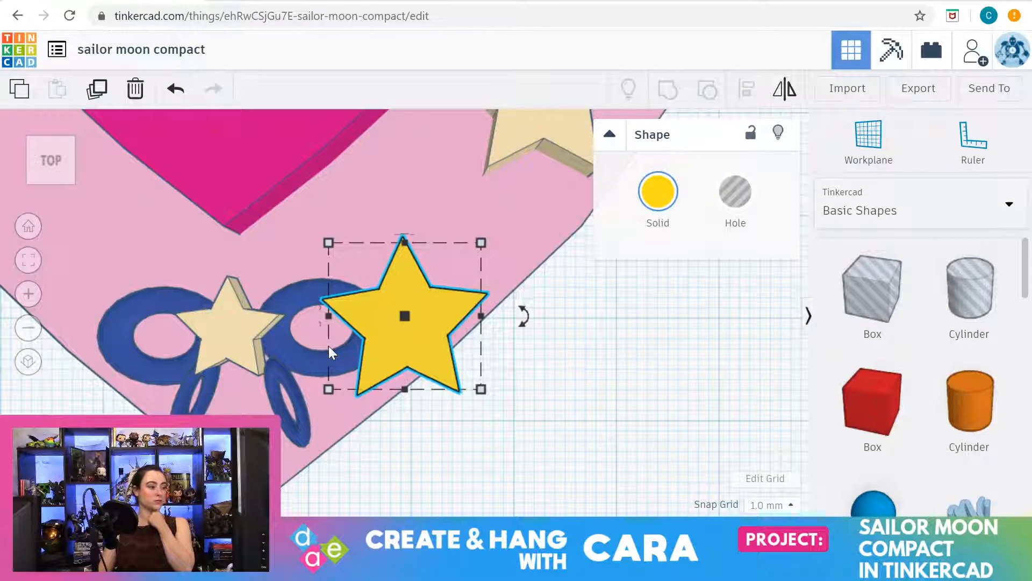
pyautogui.moveTo(398, 349); pyautogui.dragTo(426, 238)
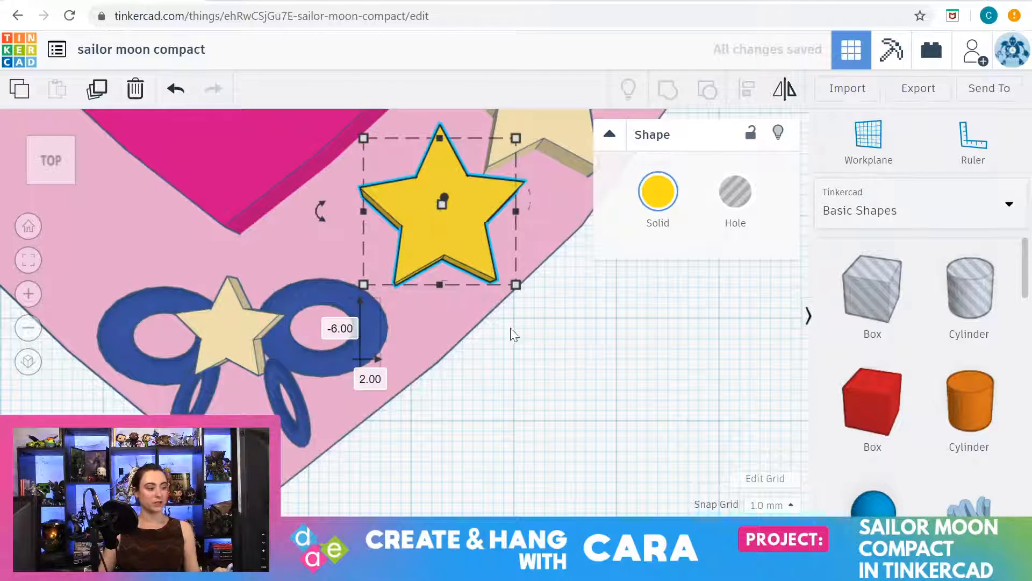
# Scale the star down further and shift it about 1 mm right and 1.68 mm forward between the bow and the large star
pyautogui.moveTo(518, 288); pyautogui.dragTo(493, 247)
pyautogui.moveTo(433, 203); pyautogui.dragTo(438, 236)
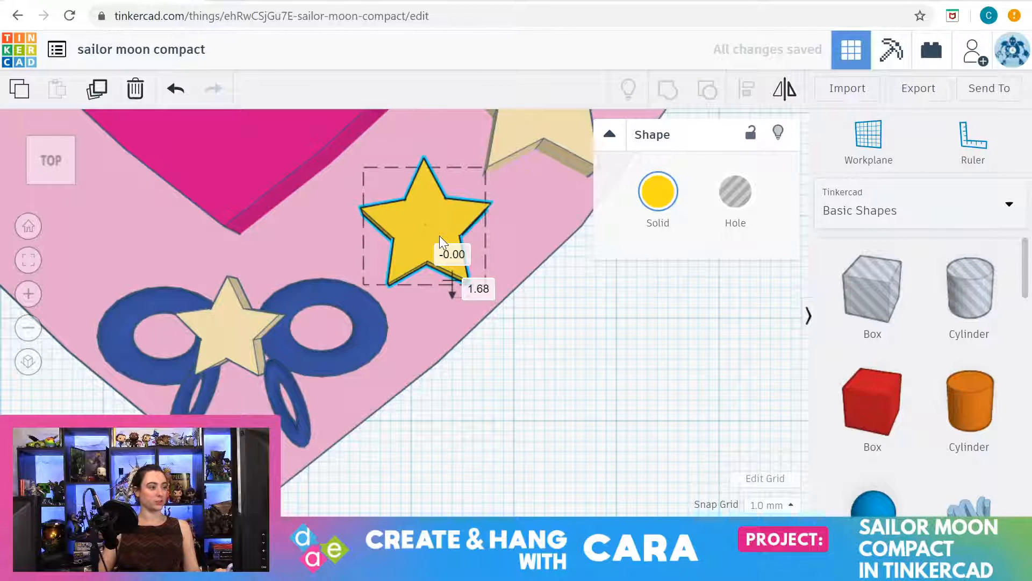
pyautogui.moveTo(440, 236); pyautogui.dragTo(447, 236)
pyautogui.scroll(-4, 537, 393)
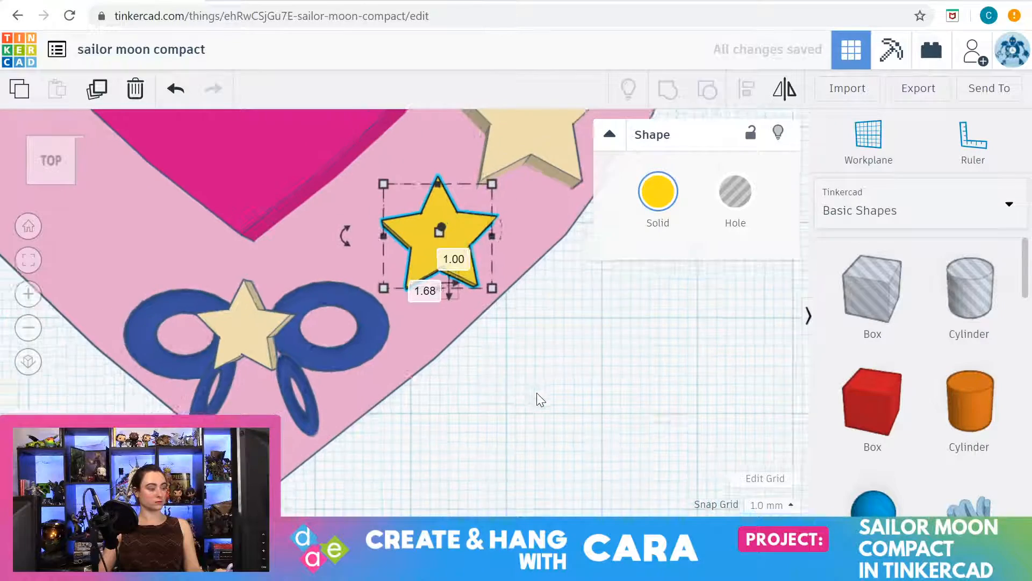
pyautogui.scroll(-5, 537, 389)
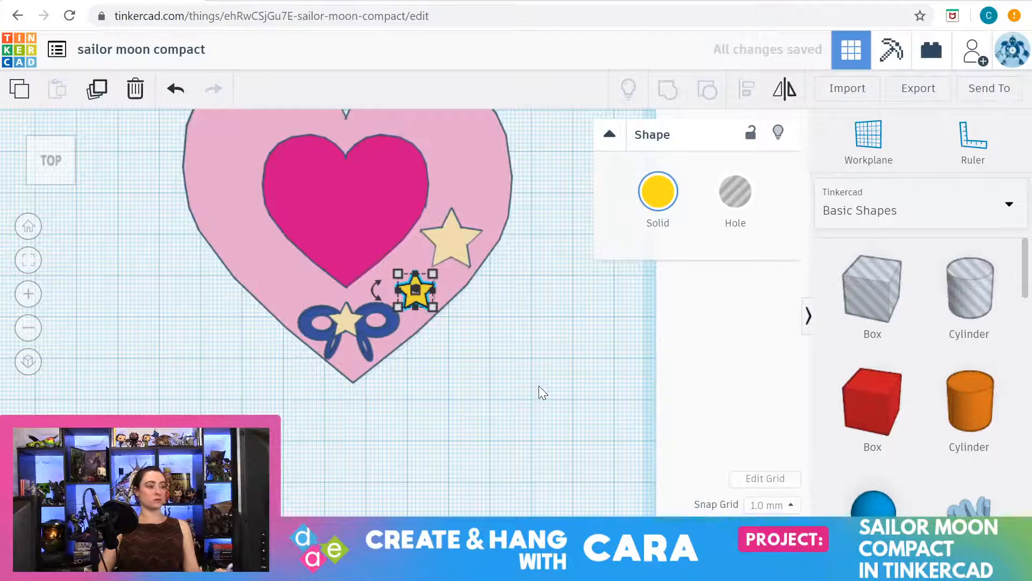
pyautogui.scroll(5, 538, 387)
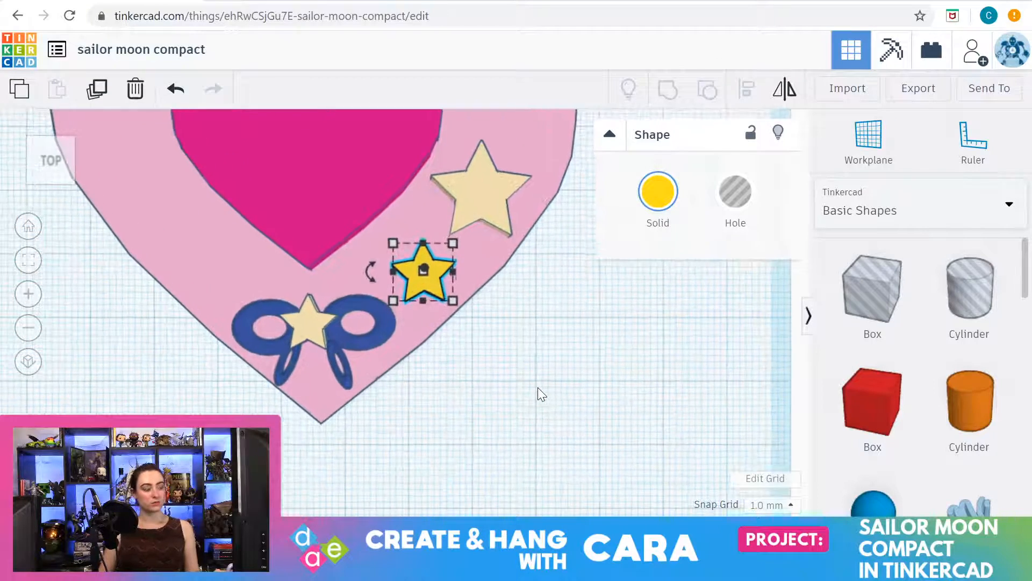
pyautogui.scroll(2, 538, 387)
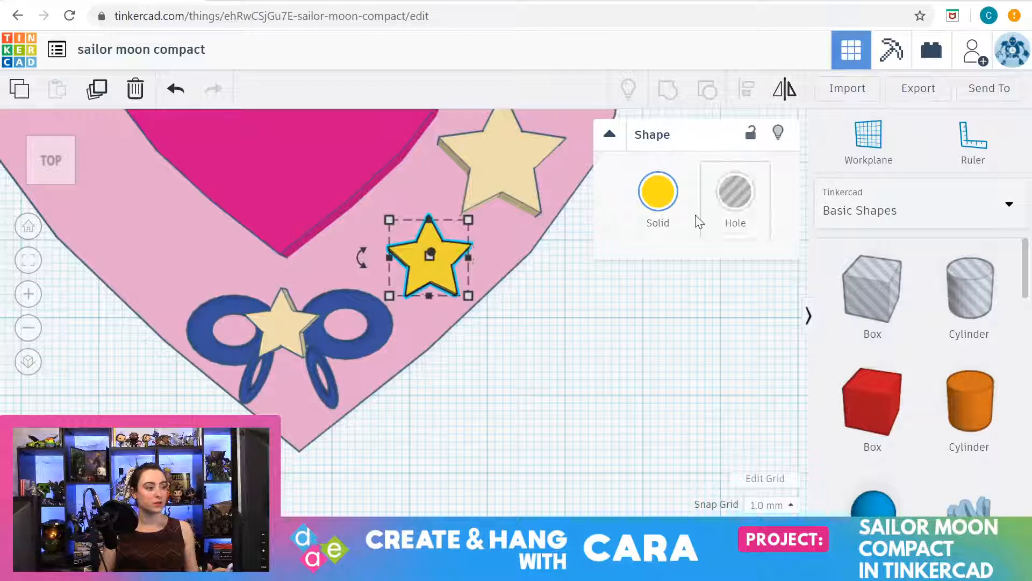
# Change the small star's solid color to the pale yellow preset matching the other stars
pyautogui.click(656, 195)
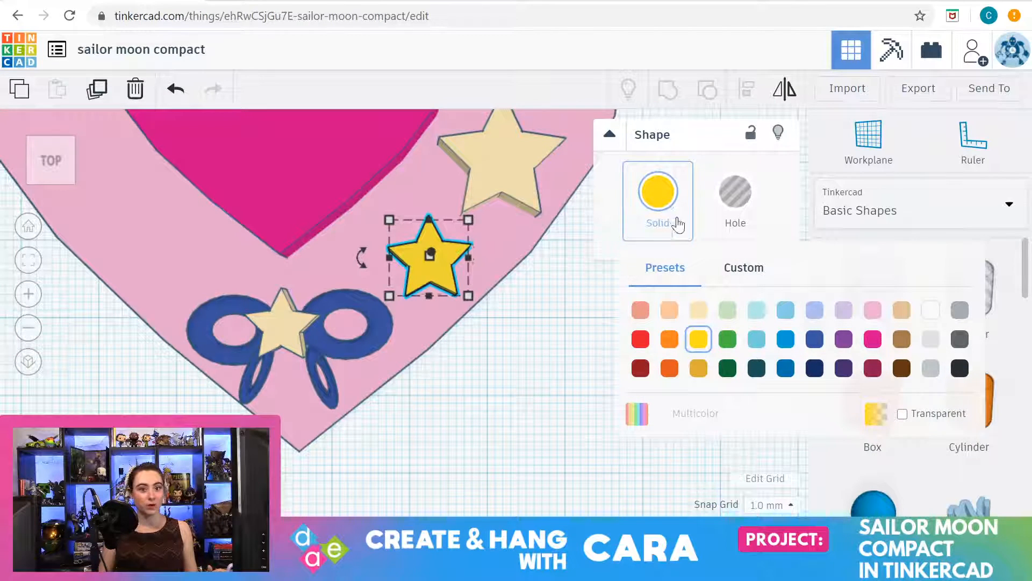
pyautogui.click(697, 311)
pyautogui.click(524, 371)
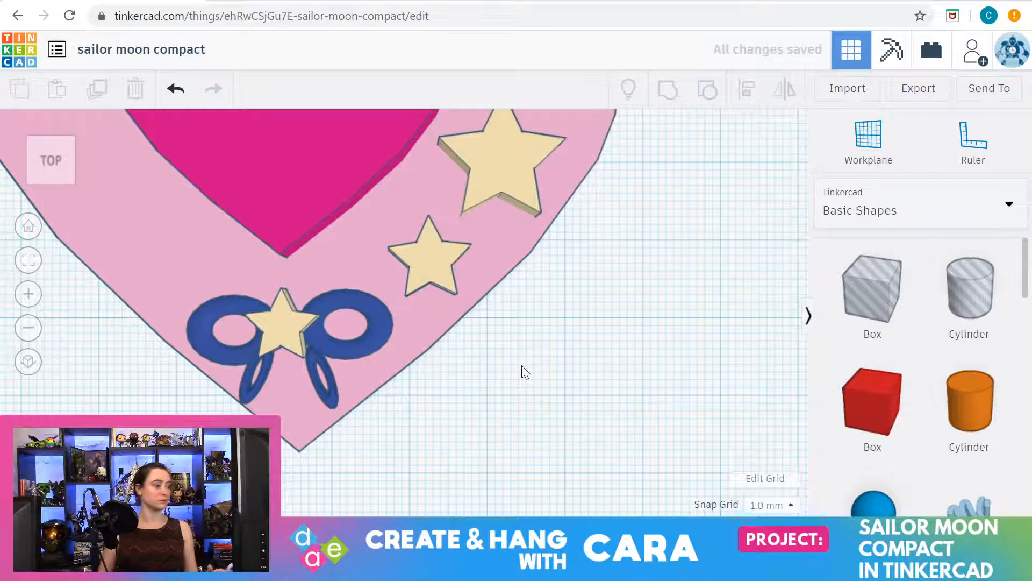
# Lower the small pale yellow star by 10 mm onto the compact's base
pyautogui.scroll(-2, 525, 371)
pyautogui.moveTo(523, 366)
pyautogui.mouseDown(button='right')
pyautogui.moveTo(519, 258)
pyautogui.moveTo(512, 344)
pyautogui.moveTo(494, 274)
pyautogui.moveTo(513, 248)
pyautogui.moveTo(554, 291)
pyautogui.moveTo(532, 400)
pyautogui.moveTo(516, 413)
pyautogui.moveTo(528, 287)
pyautogui.moveTo(541, 265)
pyautogui.moveTo(525, 366)
pyautogui.mouseUp(button='right')
pyautogui.scroll(3, 532, 400)
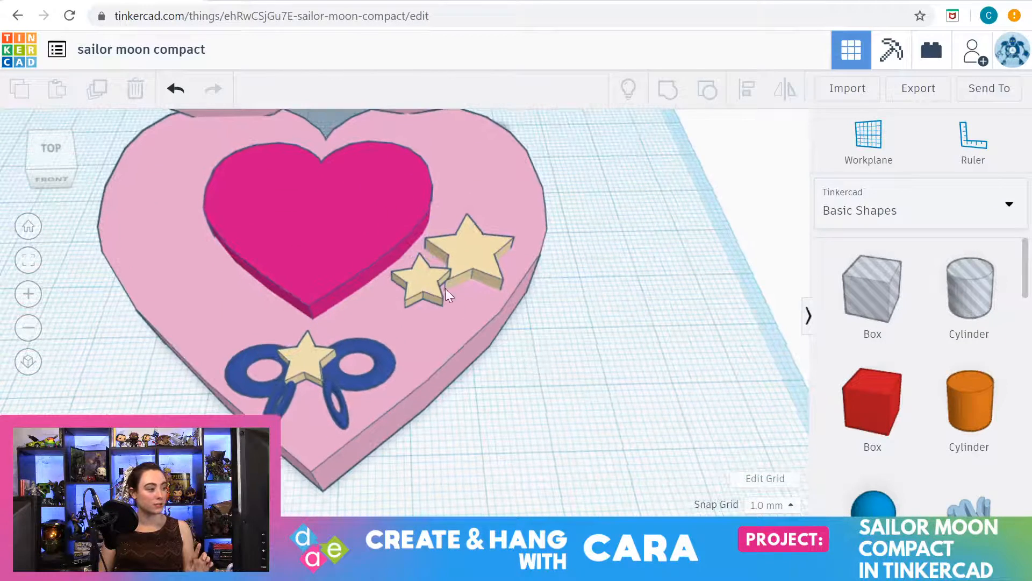
pyautogui.click(426, 274)
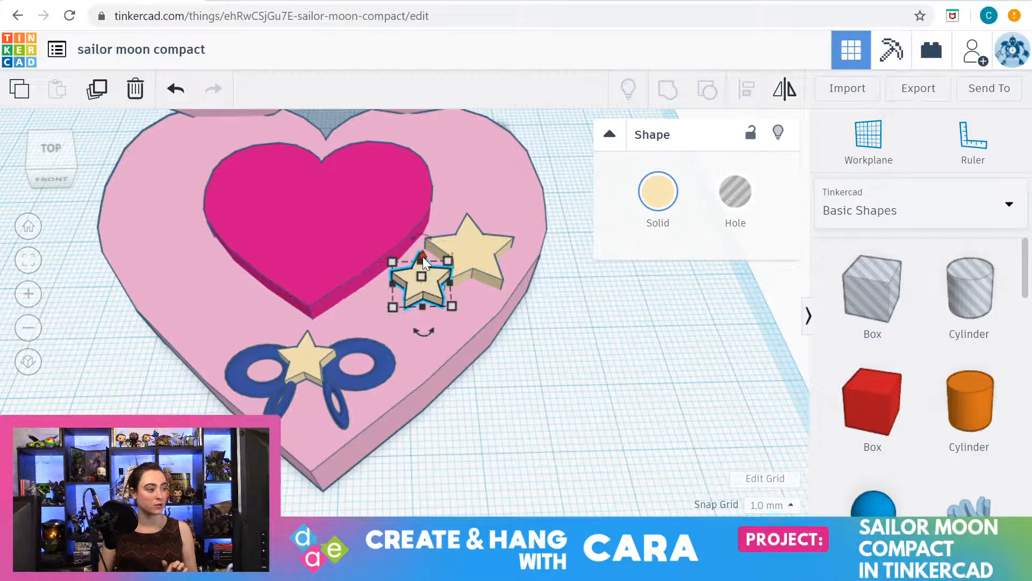
pyautogui.moveTo(423, 257); pyautogui.dragTo(439, 304)
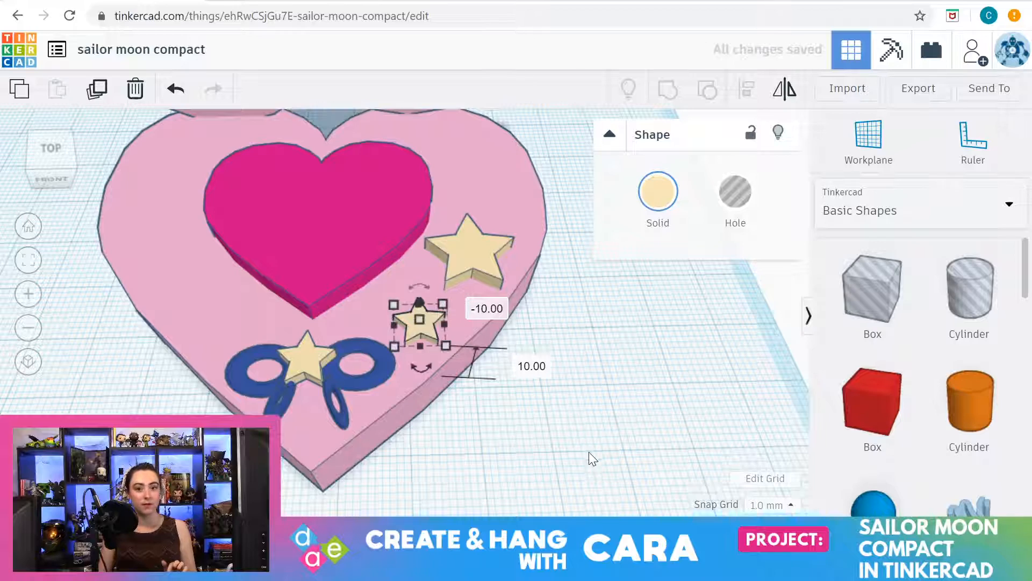
pyautogui.moveTo(621, 471)
pyautogui.mouseDown(button='right')
pyautogui.moveTo(605, 371)
pyautogui.moveTo(615, 350)
pyautogui.moveTo(632, 356)
pyautogui.moveTo(645, 392)
pyautogui.moveTo(602, 451)
pyautogui.moveTo(617, 465)
pyautogui.mouseUp(button='right')
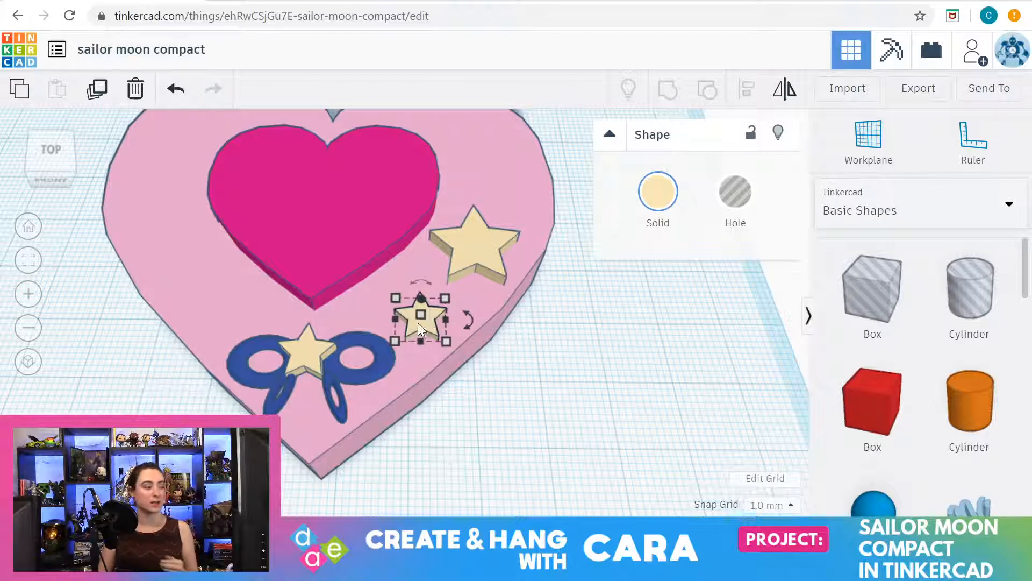
# Duplicate the large cream star and move the copy about 46 mm left and 2 mm back, to the other side of the pink heart
pyautogui.click(470, 240)
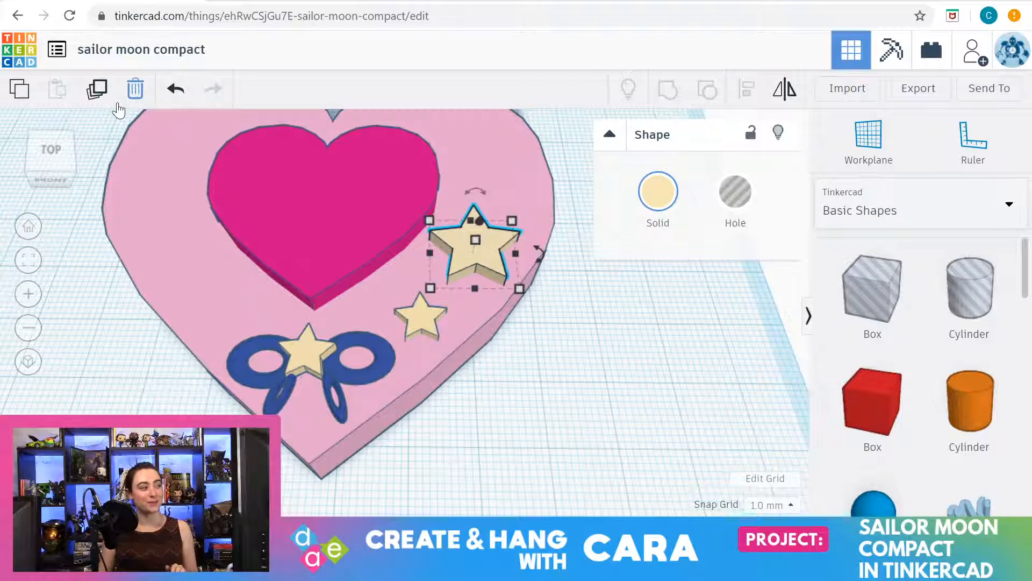
pyautogui.click(97, 90)
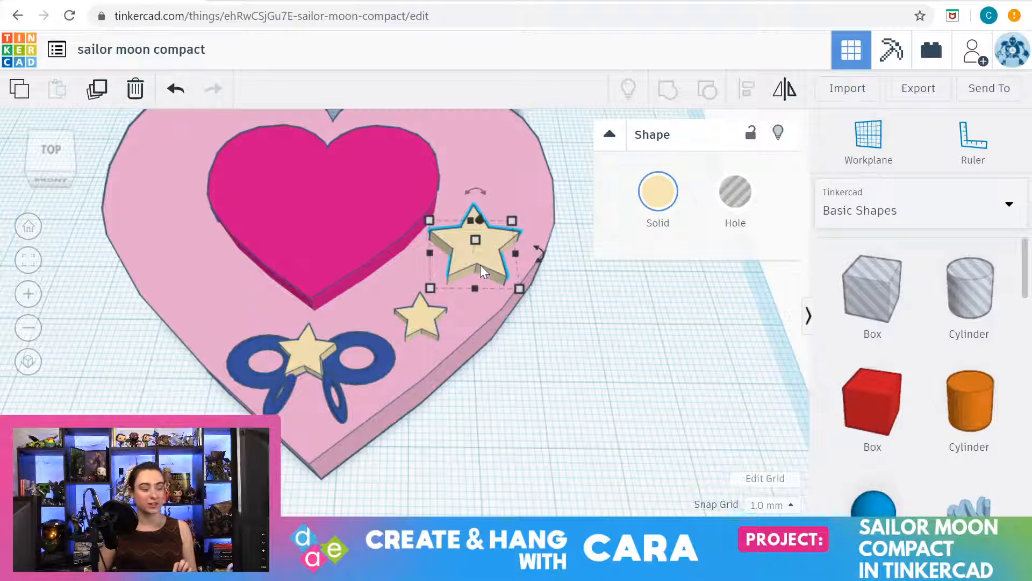
pyautogui.moveTo(478, 258); pyautogui.dragTo(160, 243)
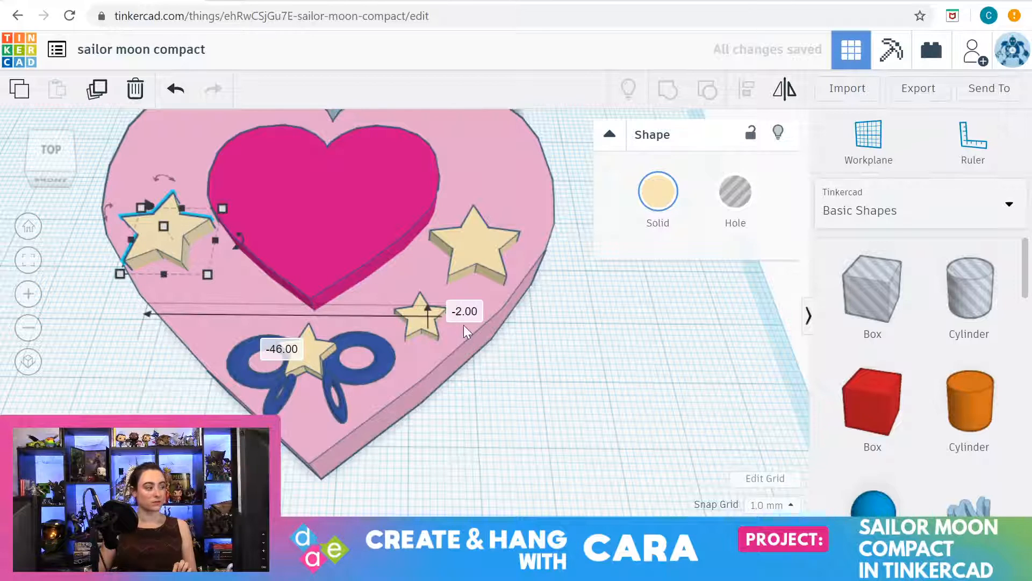
# Duplicate the small cream star and move the copy about 31 mm left and 2 mm back, across from the original
pyautogui.click(411, 319)
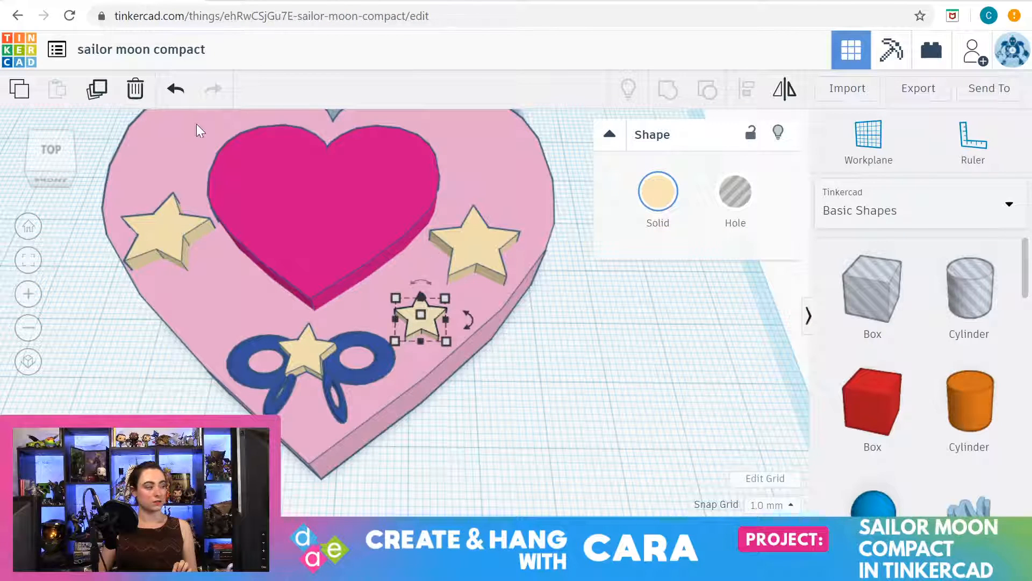
pyautogui.click(97, 90)
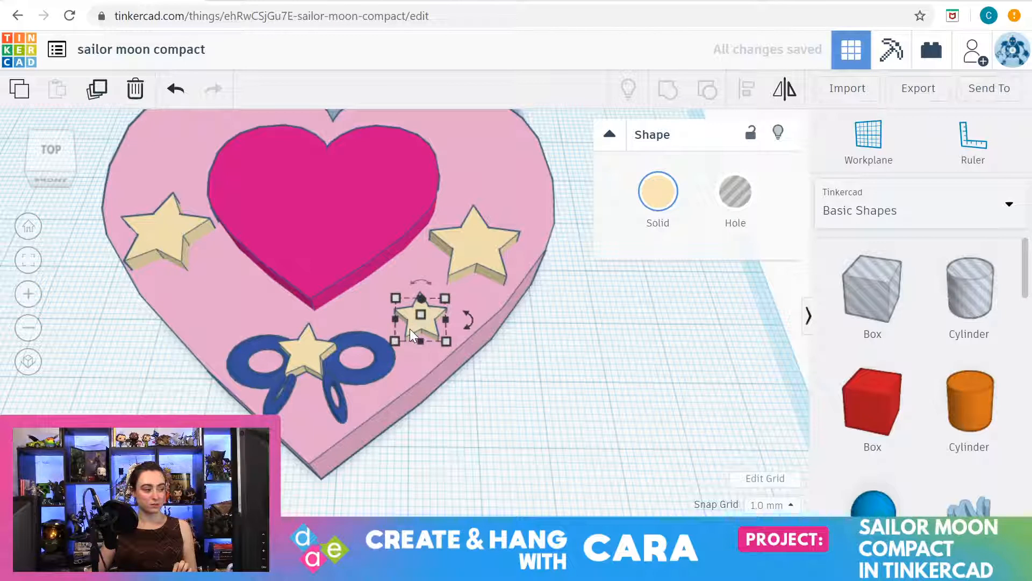
pyautogui.moveTo(409, 328); pyautogui.dragTo(185, 313)
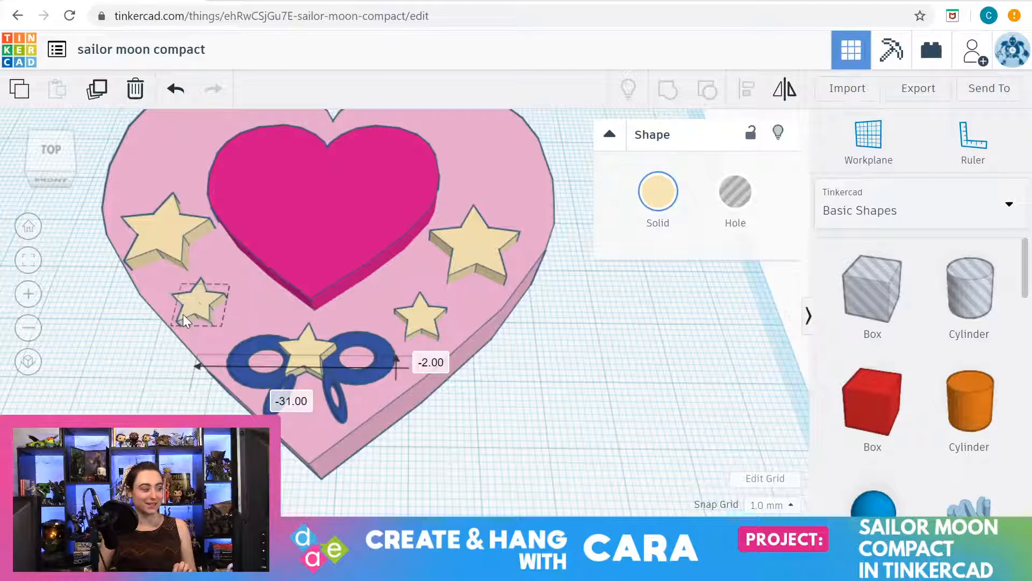
pyautogui.moveTo(183, 314); pyautogui.dragTo(183, 314)
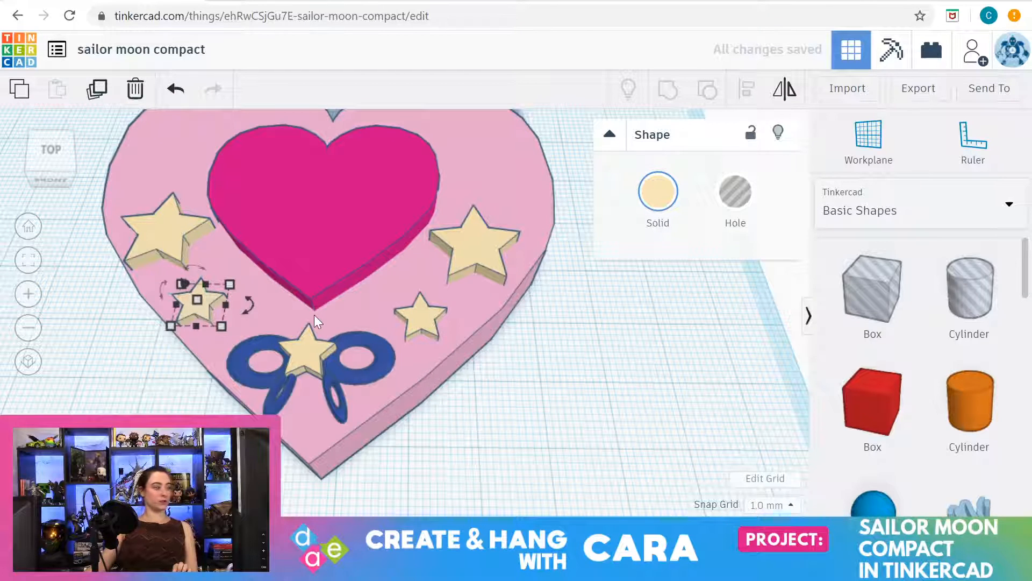
# Check the star layout from above and shift the left small star about 0.73 mm toward the front of the base
pyautogui.scroll(-2, 398, 367)
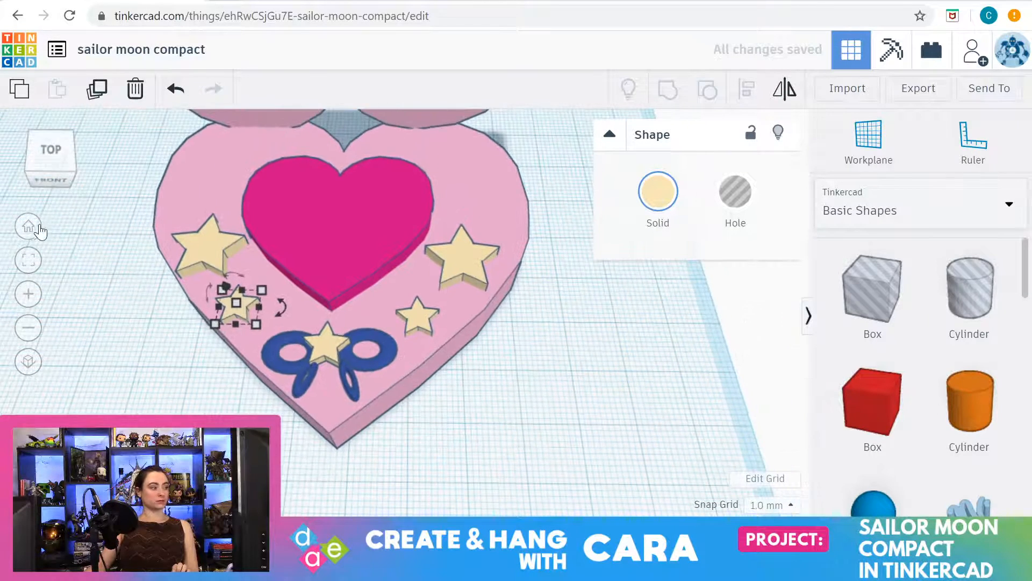
pyautogui.click(29, 229)
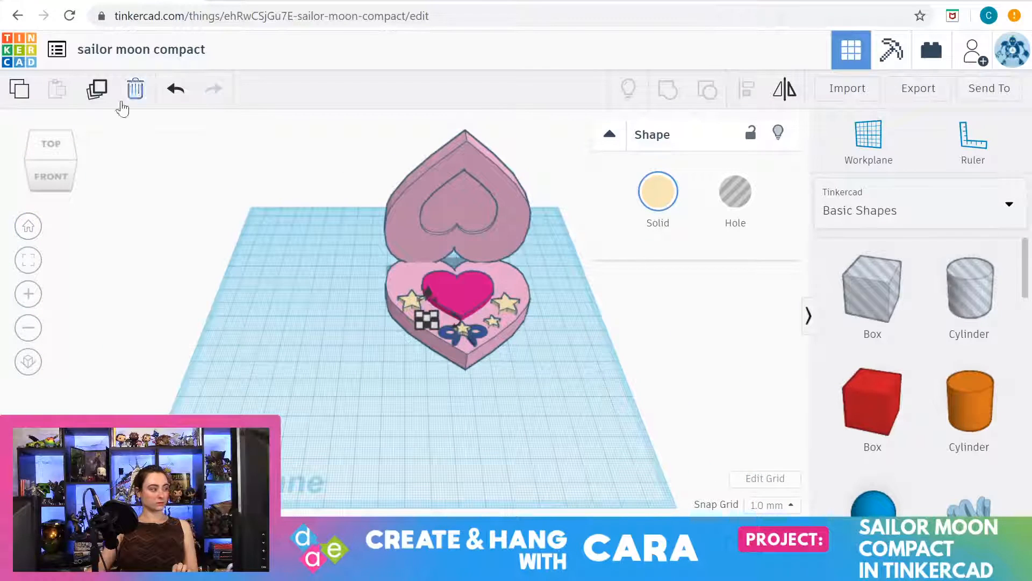
pyautogui.click(51, 144)
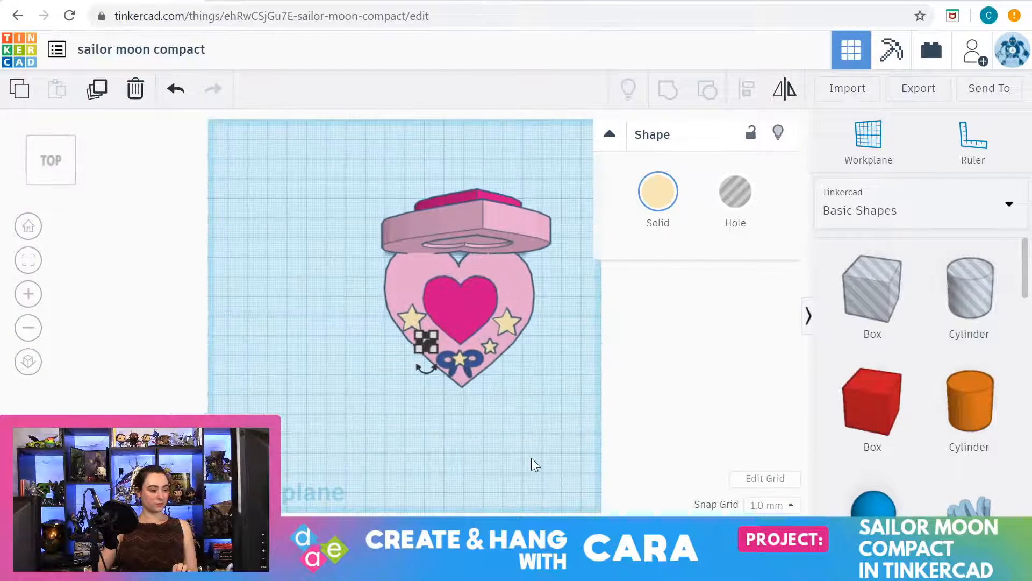
pyautogui.click(522, 454)
pyautogui.scroll(4, 512, 449)
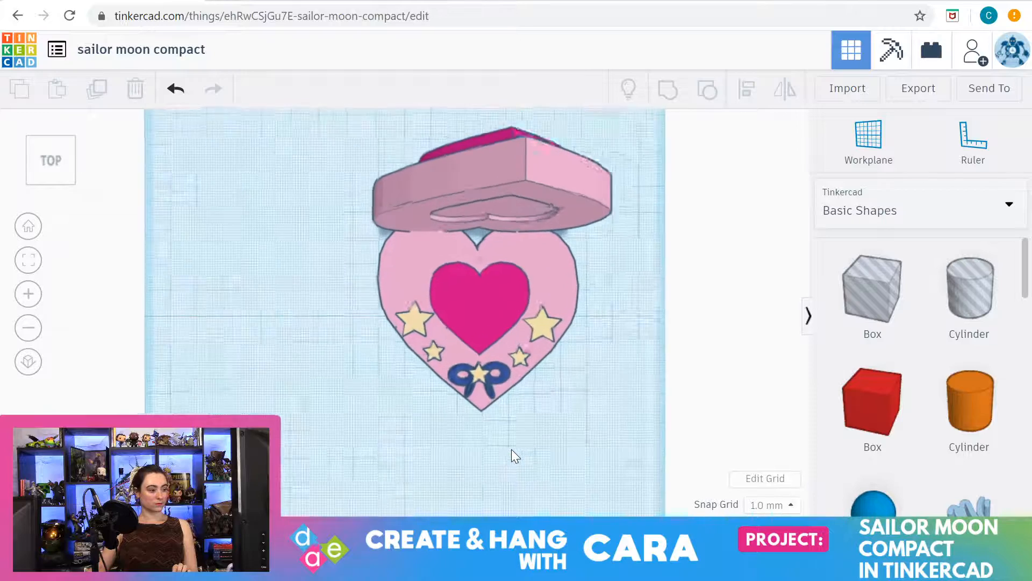
pyautogui.scroll(1, 511, 449)
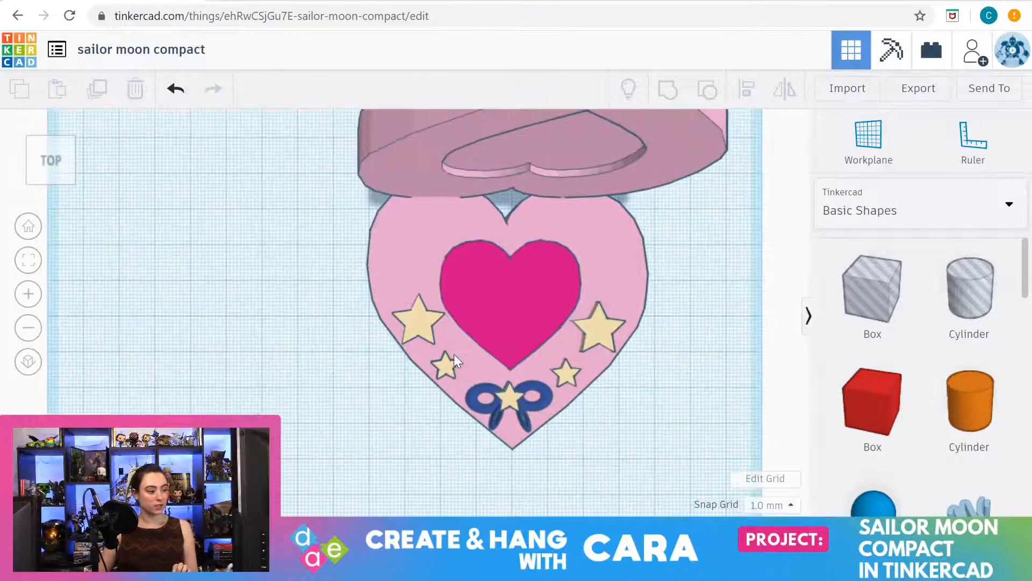
pyautogui.click(451, 371)
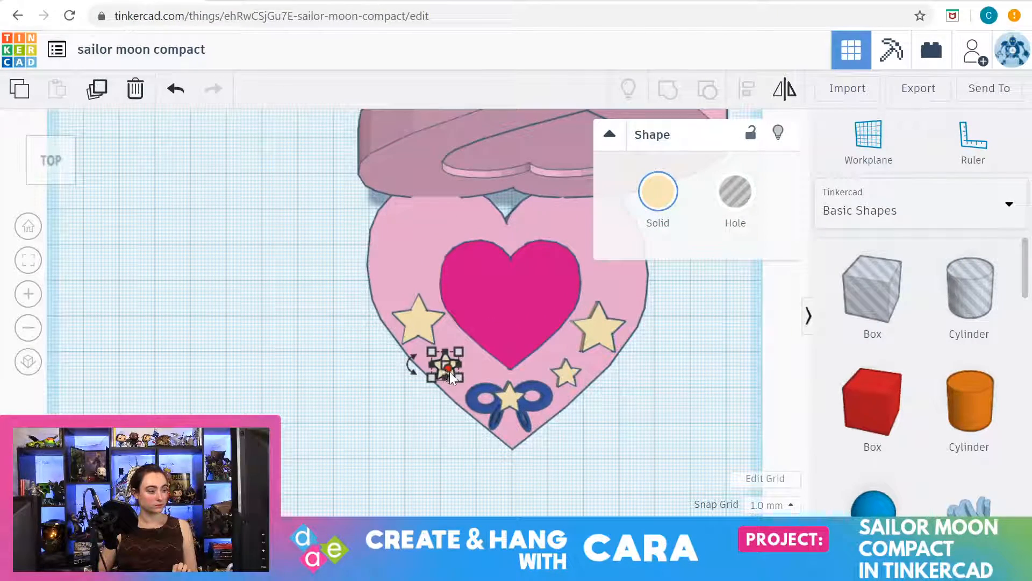
pyautogui.click(423, 396)
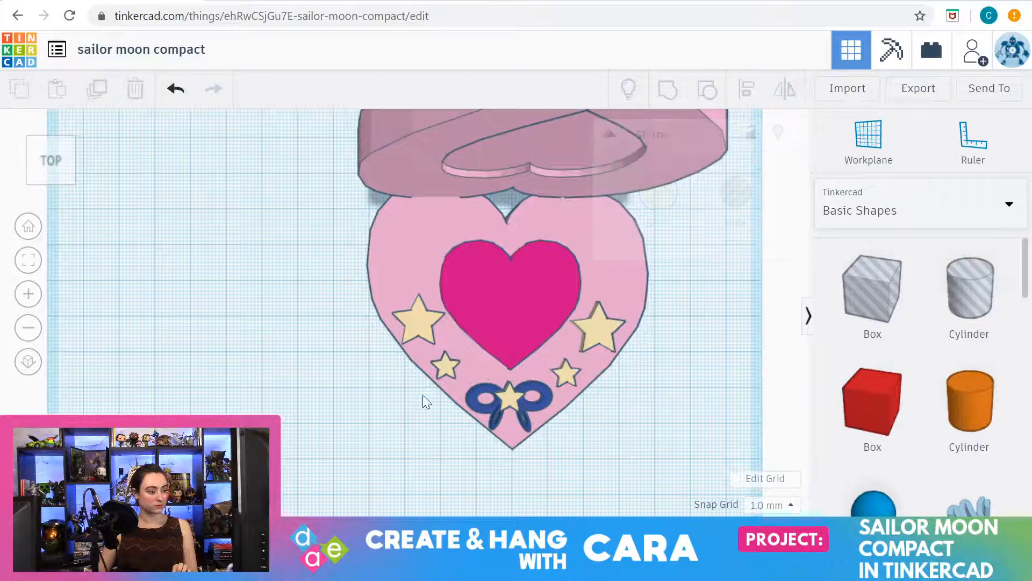
pyautogui.click(443, 365)
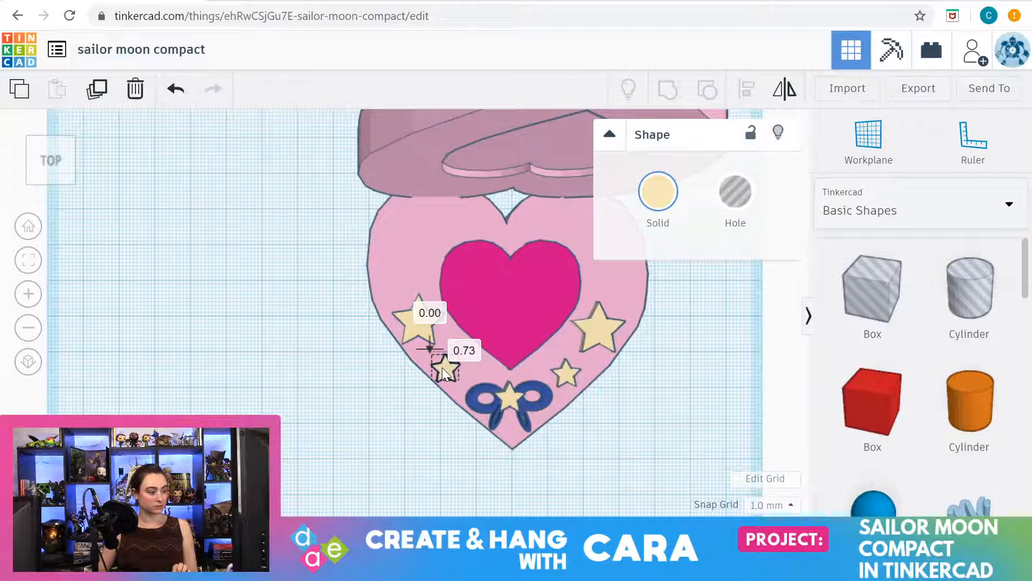
pyautogui.click(456, 459)
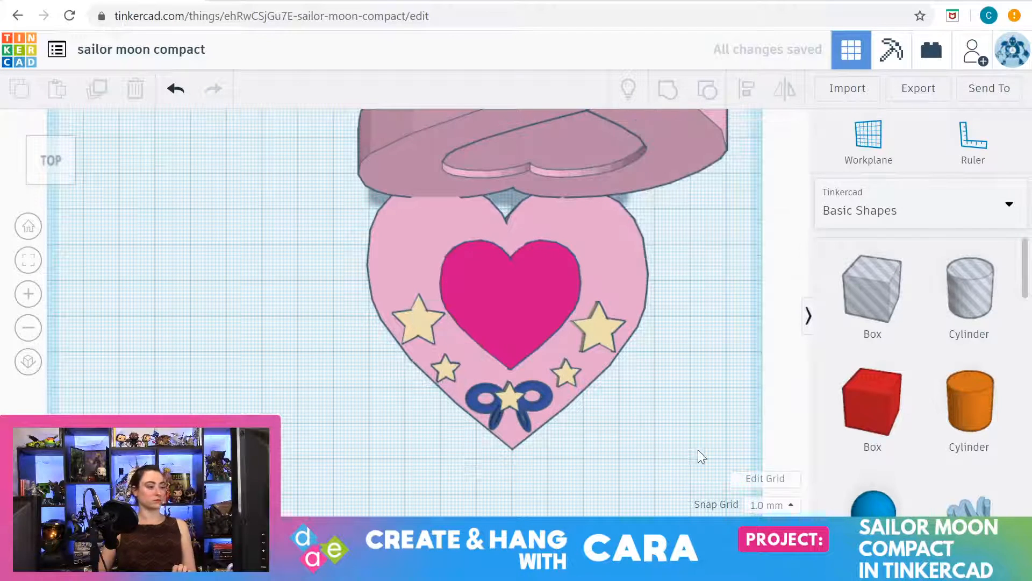
# Examine the decorated compact from above, from the front and from behind the open lid
pyautogui.scroll(-5, 698, 423)
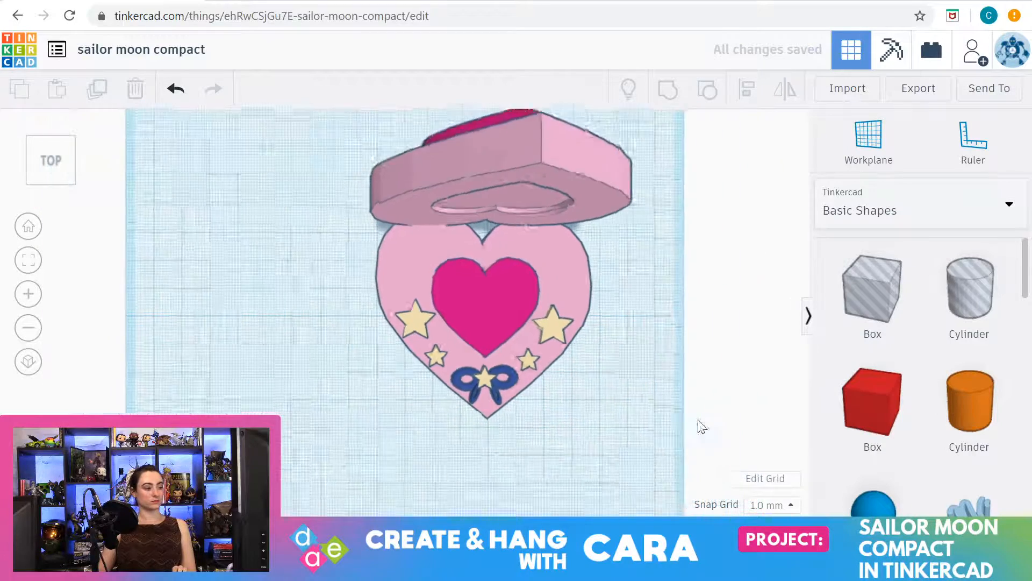
pyautogui.moveTo(504, 462); pyautogui.dragTo(491, 396, button='right')
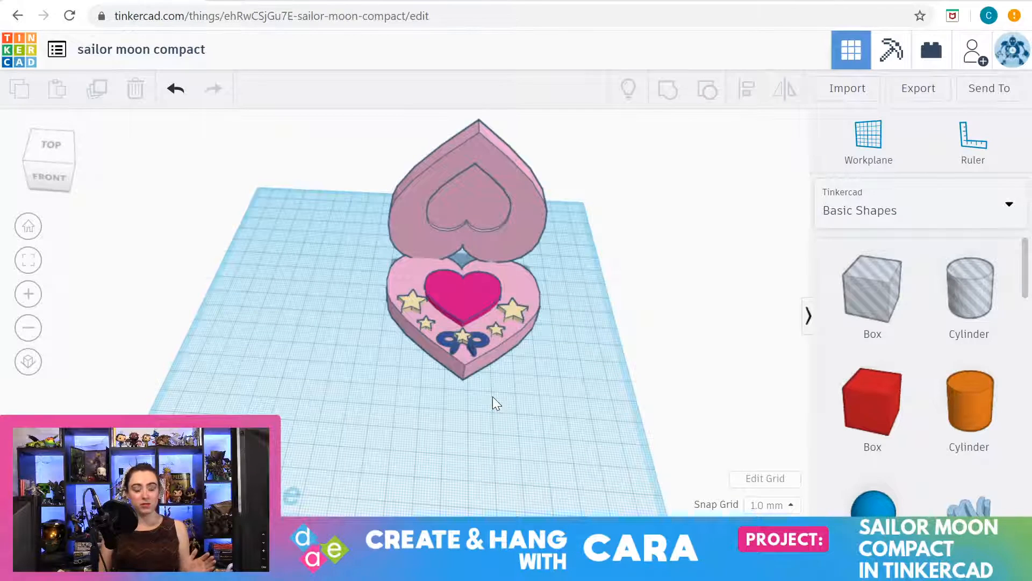
pyautogui.moveTo(494, 397)
pyautogui.mouseDown(button='right')
pyautogui.moveTo(562, 371)
pyautogui.moveTo(414, 423)
pyautogui.moveTo(345, 420)
pyautogui.moveTo(275, 351)
pyautogui.moveTo(301, 381)
pyautogui.moveTo(327, 390)
pyautogui.moveTo(506, 402)
pyautogui.mouseUp(button='right')
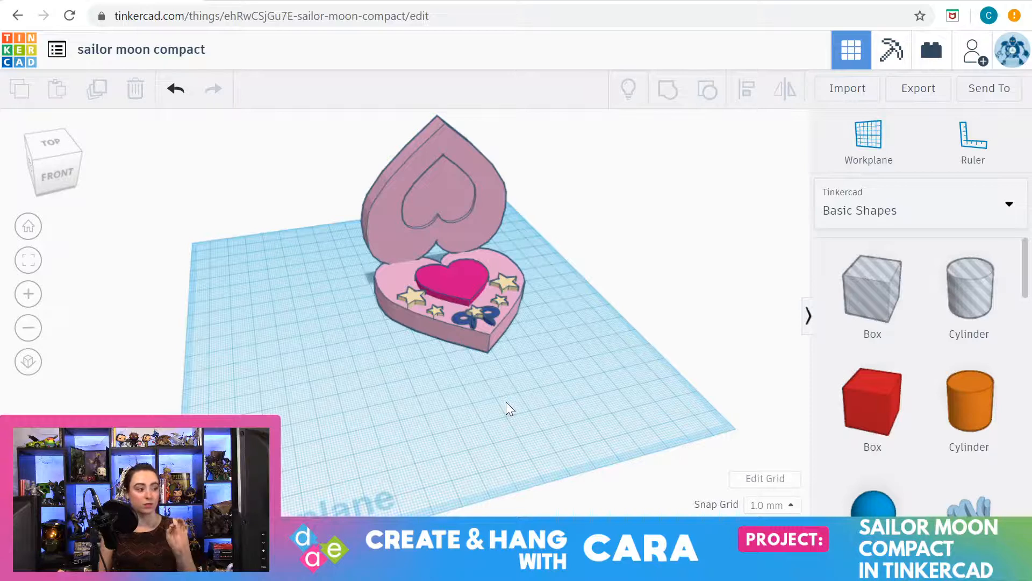
pyautogui.moveTo(506, 402); pyautogui.dragTo(438, 484, button='right')
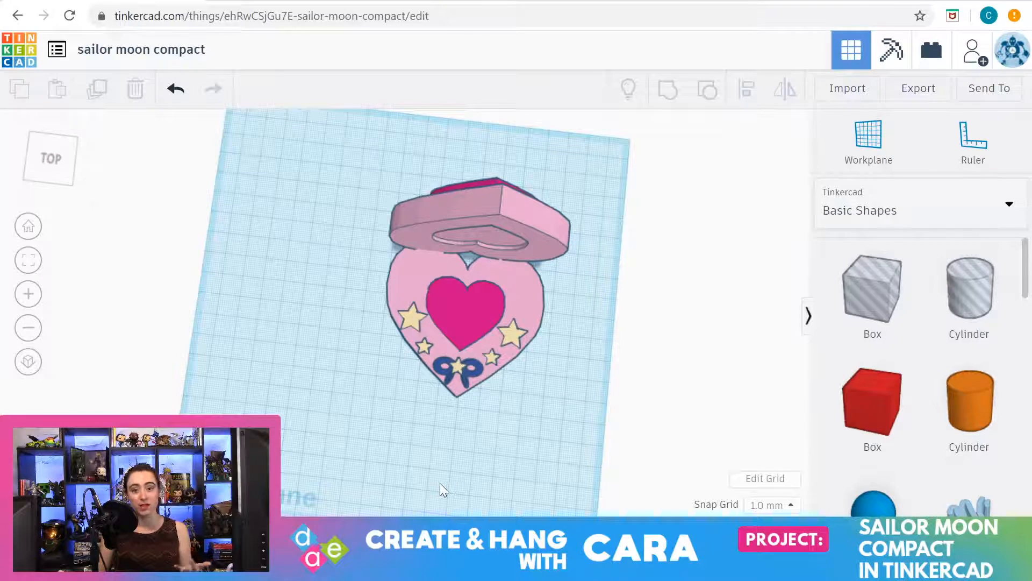
pyautogui.moveTo(440, 485); pyautogui.dragTo(451, 441, button='right')
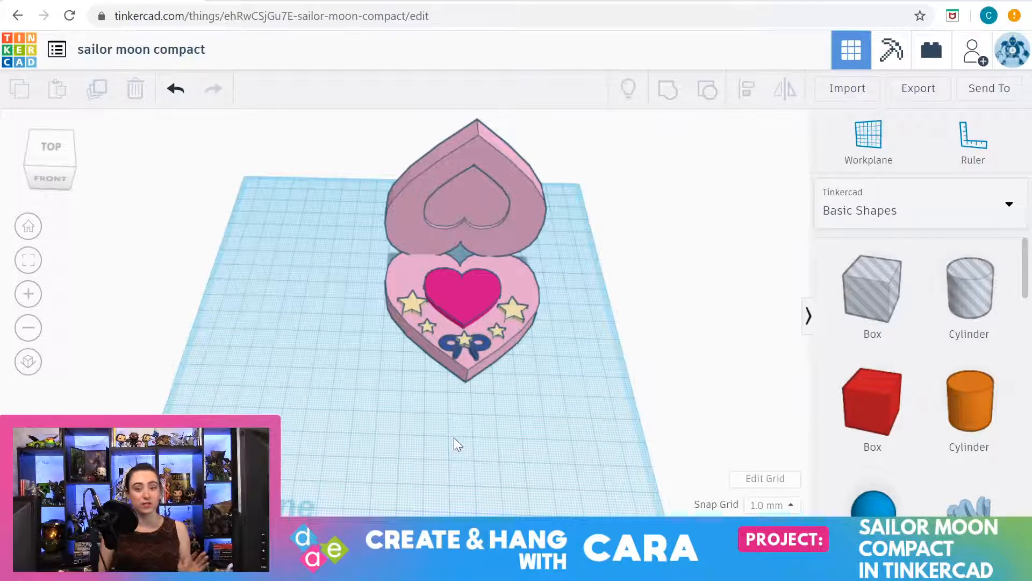
pyautogui.moveTo(454, 437); pyautogui.dragTo(441, 362, button='right')
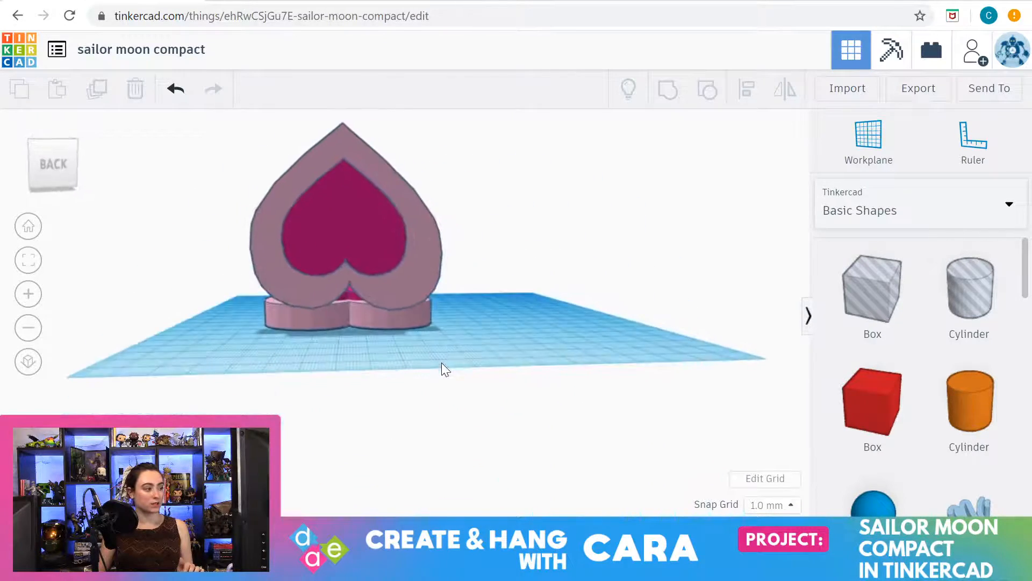
pyautogui.scroll(-2, 441, 362)
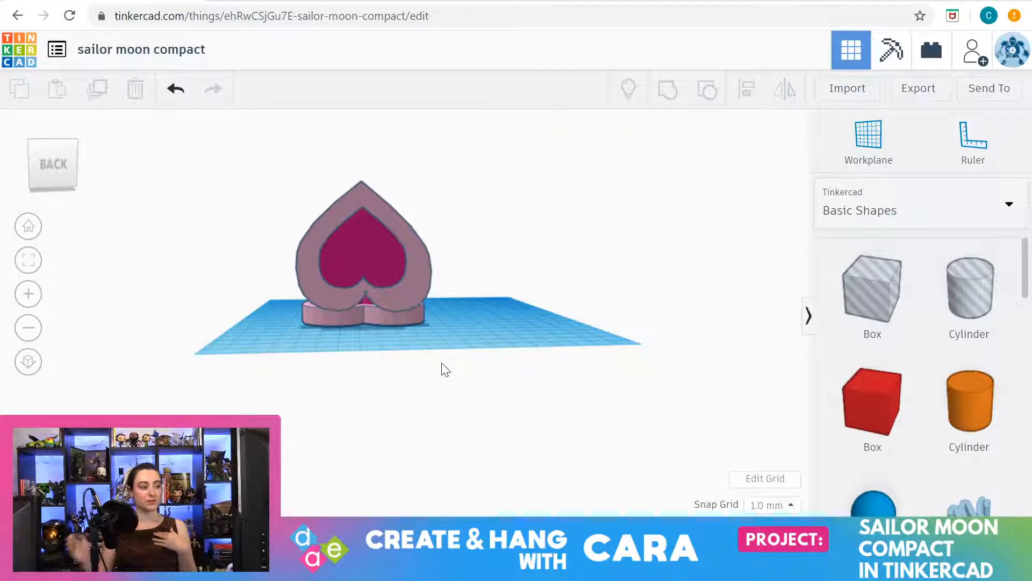
pyautogui.moveTo(383, 355); pyautogui.dragTo(323, 348, button='right')
pyautogui.moveTo(349, 361); pyautogui.dragTo(390, 353, button='right')
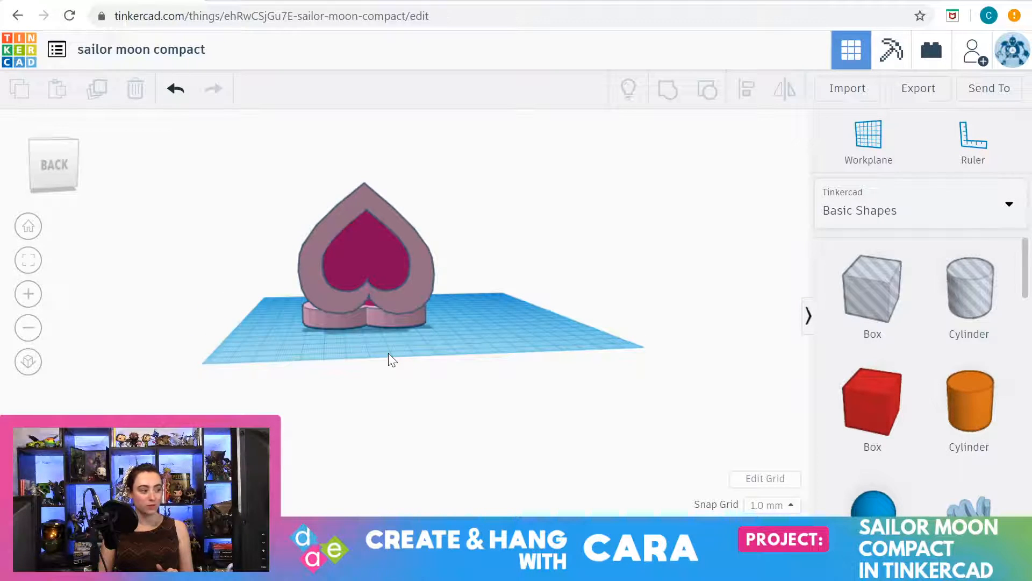
pyautogui.moveTo(388, 352); pyautogui.dragTo(387, 352, button='right')
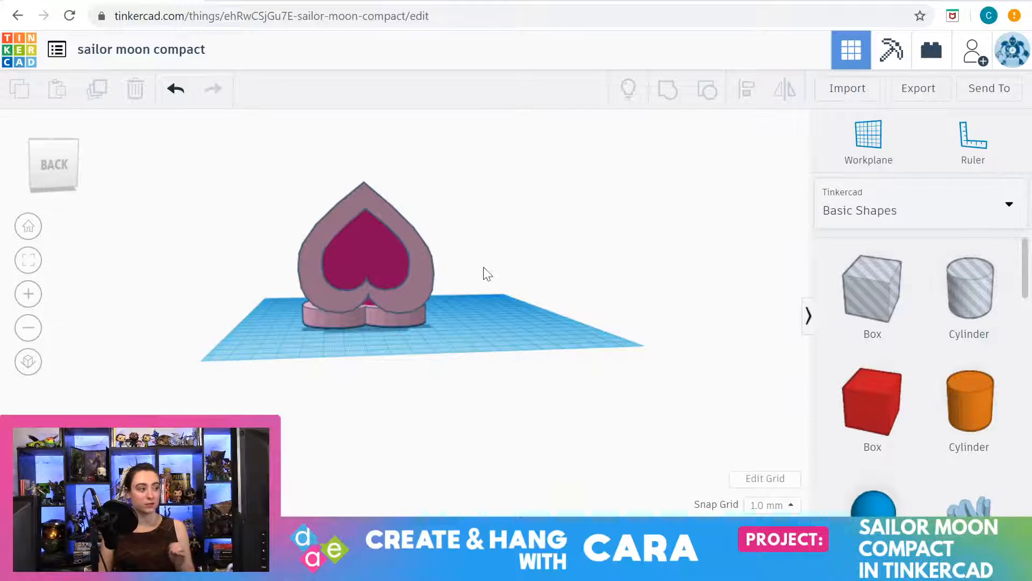
pyautogui.moveTo(496, 339)
pyautogui.mouseDown(button='right')
pyautogui.moveTo(424, 343)
pyautogui.moveTo(512, 348)
pyautogui.mouseUp(button='right')
pyautogui.moveTo(365, 362); pyautogui.dragTo(578, 349, button='right')
pyautogui.moveTo(343, 331); pyautogui.dragTo(534, 392, button='right')
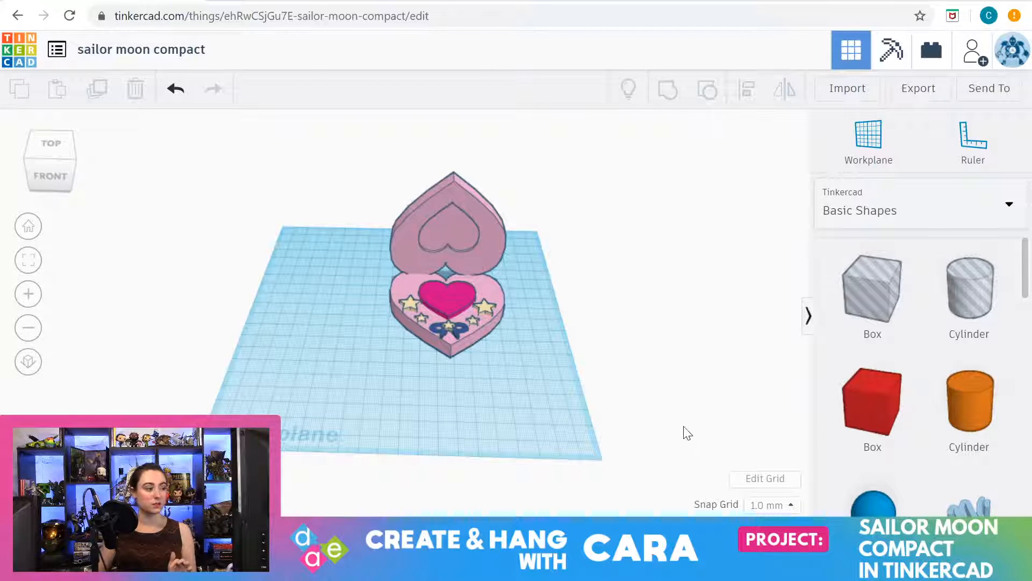
pyautogui.moveTo(556, 420); pyautogui.dragTo(497, 396, button='right')
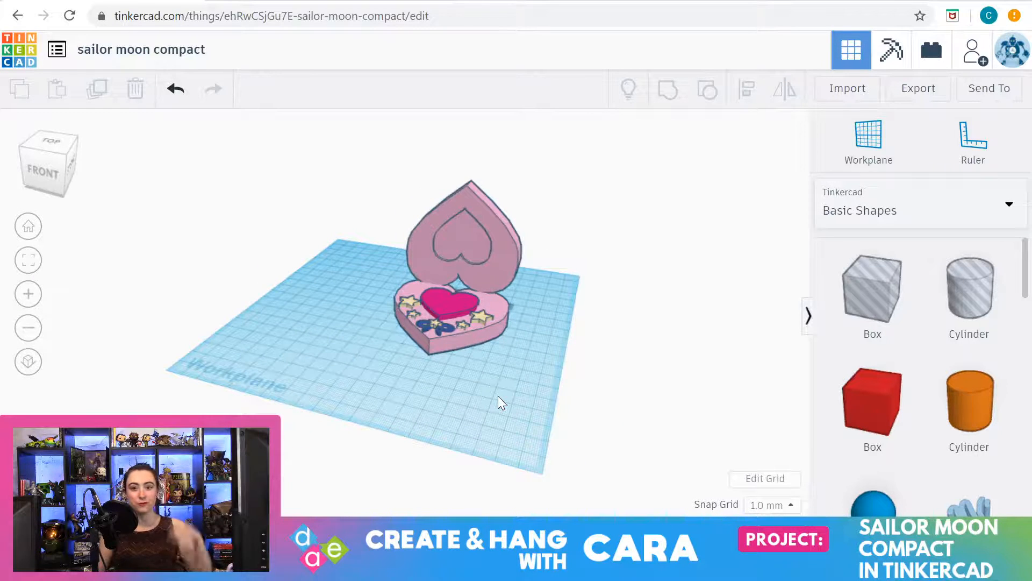
pyautogui.moveTo(498, 396); pyautogui.dragTo(526, 396, button='right')
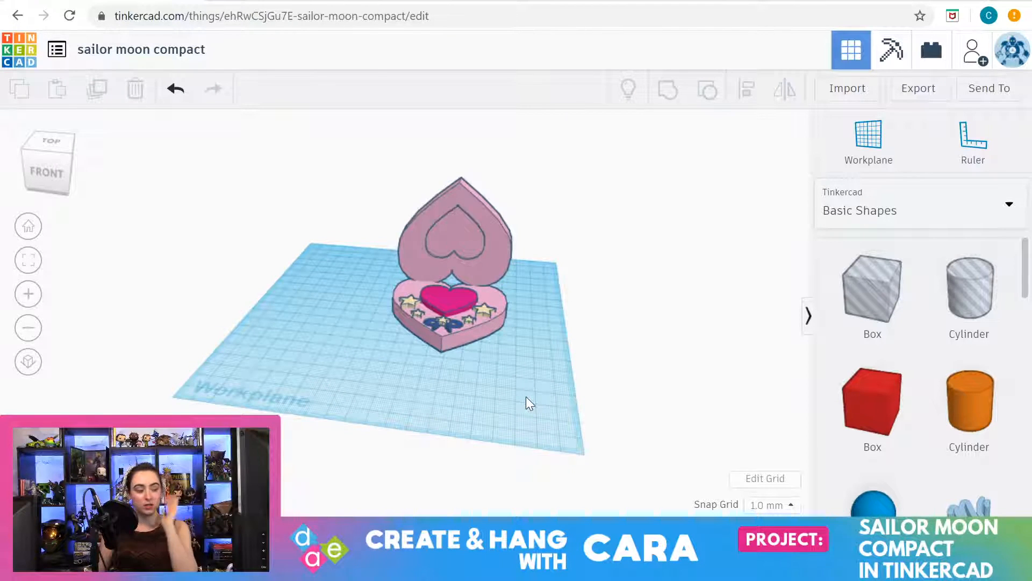
pyautogui.moveTo(526, 396); pyautogui.dragTo(527, 396, button='right')
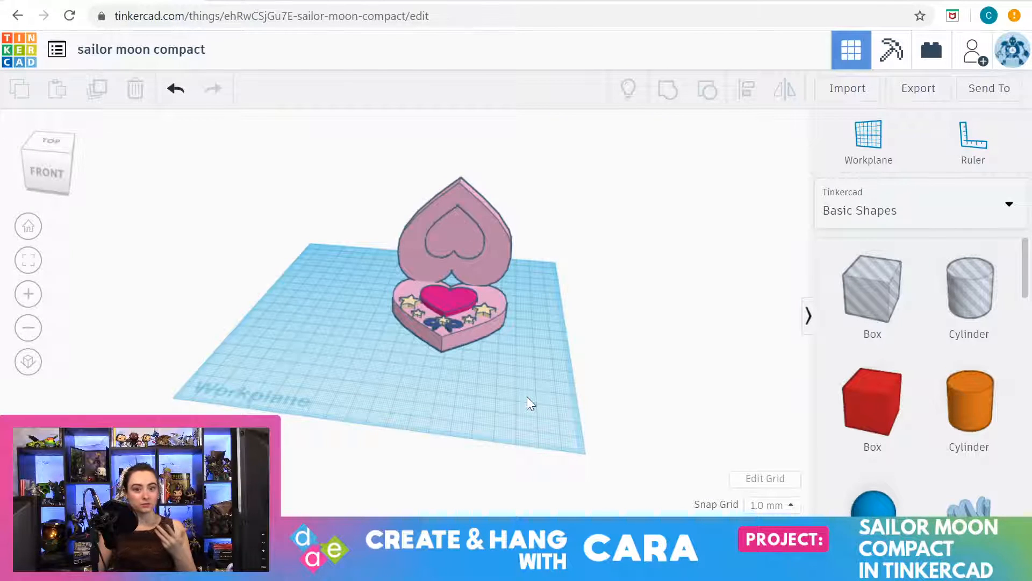
pyautogui.moveTo(527, 398); pyautogui.dragTo(531, 398, button='right')
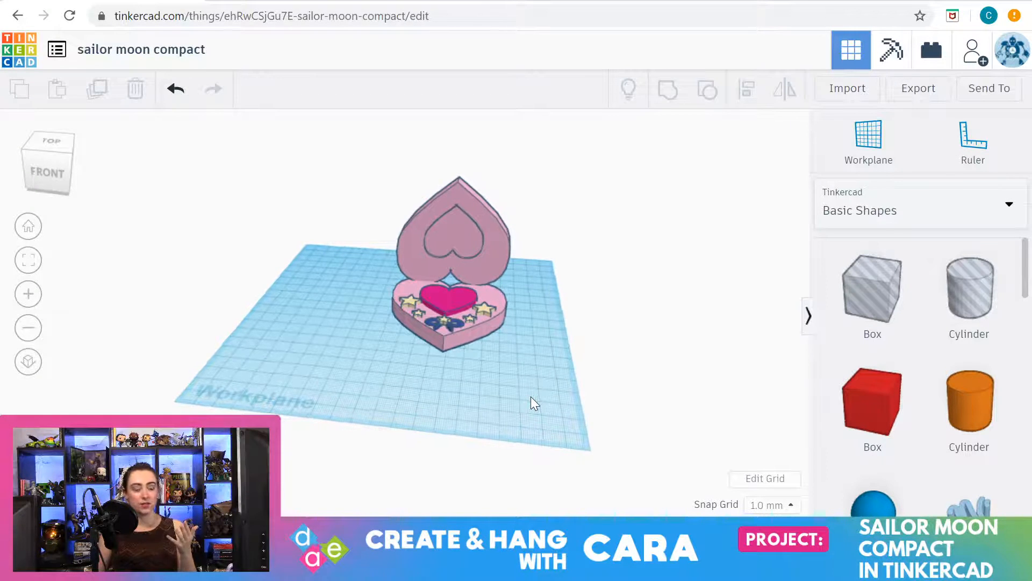
pyautogui.moveTo(532, 396); pyautogui.dragTo(533, 391, button='right')
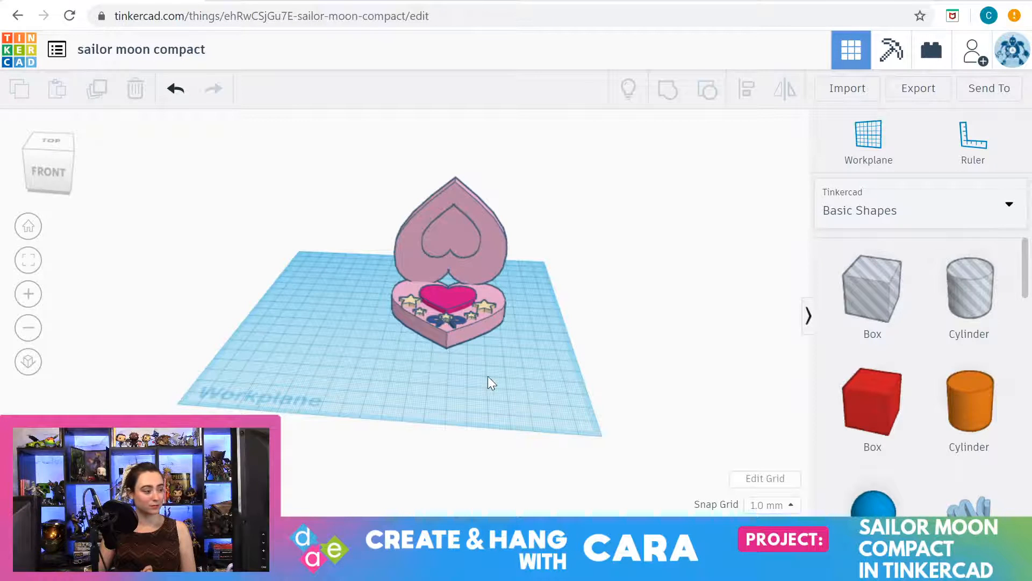
pyautogui.moveTo(489, 376); pyautogui.dragTo(509, 382, button='right')
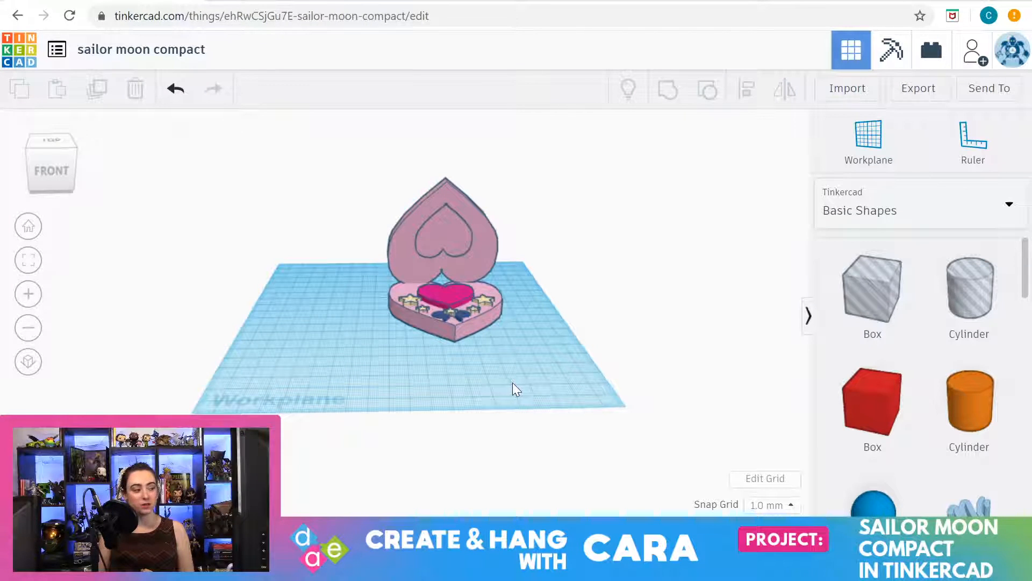
pyautogui.moveTo(512, 383); pyautogui.dragTo(520, 387, button='right')
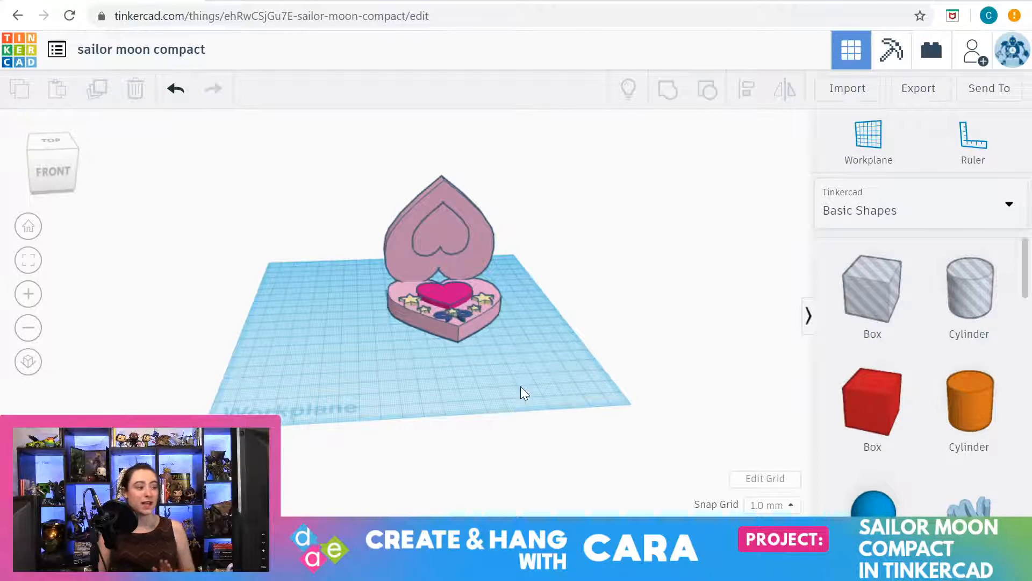
pyautogui.moveTo(520, 367); pyautogui.dragTo(530, 356, button='right')
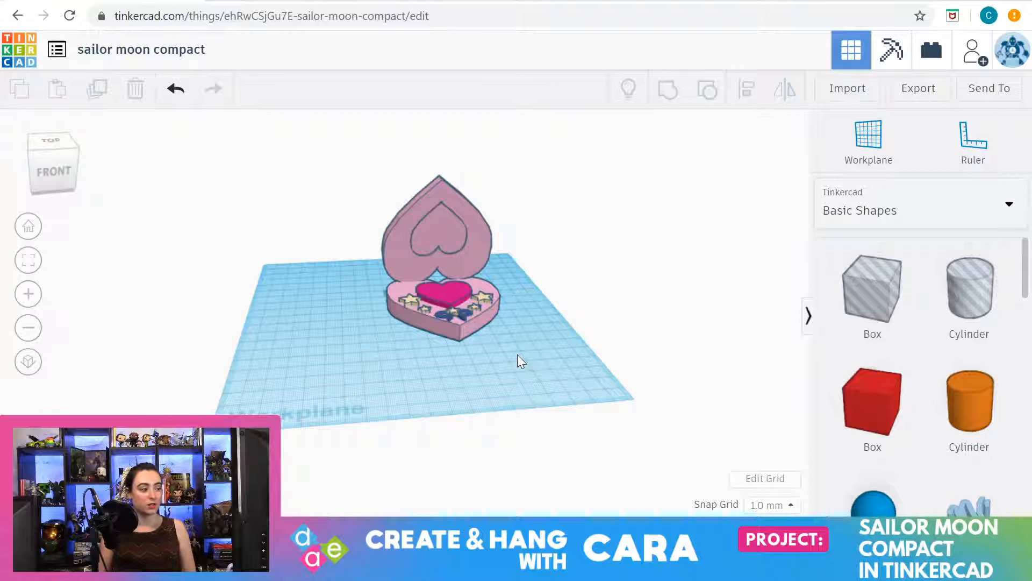
pyautogui.moveTo(517, 355); pyautogui.dragTo(471, 356, button='right')
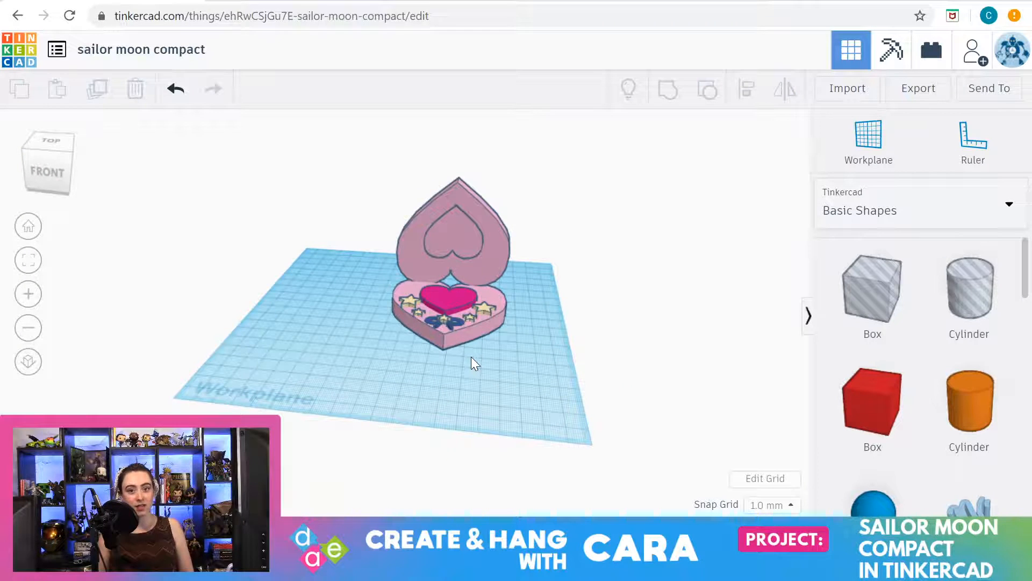
pyautogui.moveTo(471, 356); pyautogui.dragTo(476, 357, button='right')
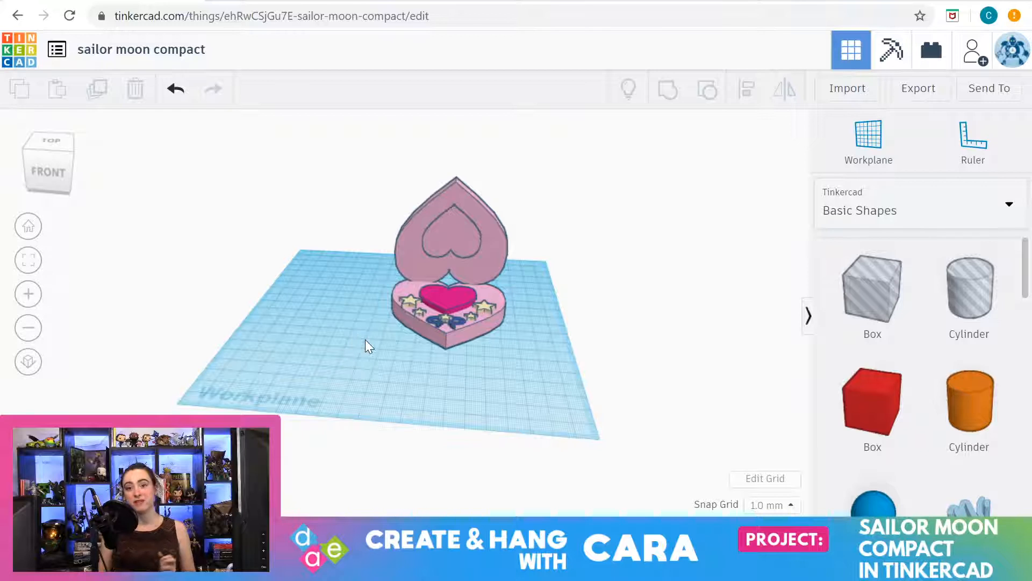
# Leave the sailor moon compact design and return to the dashboard of recent designs
pyautogui.click(11, 52)
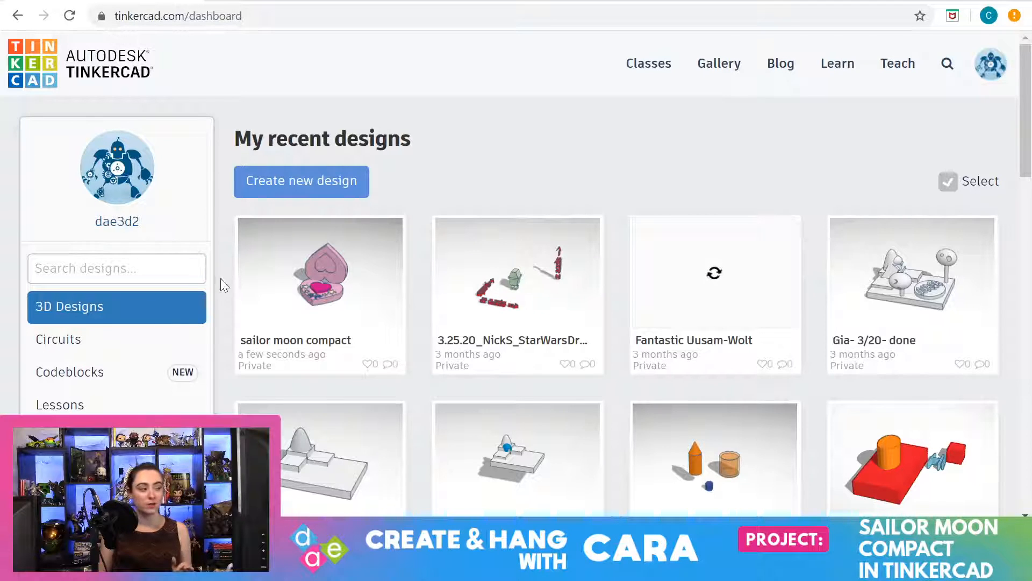
pyautogui.moveTo(312, 300)
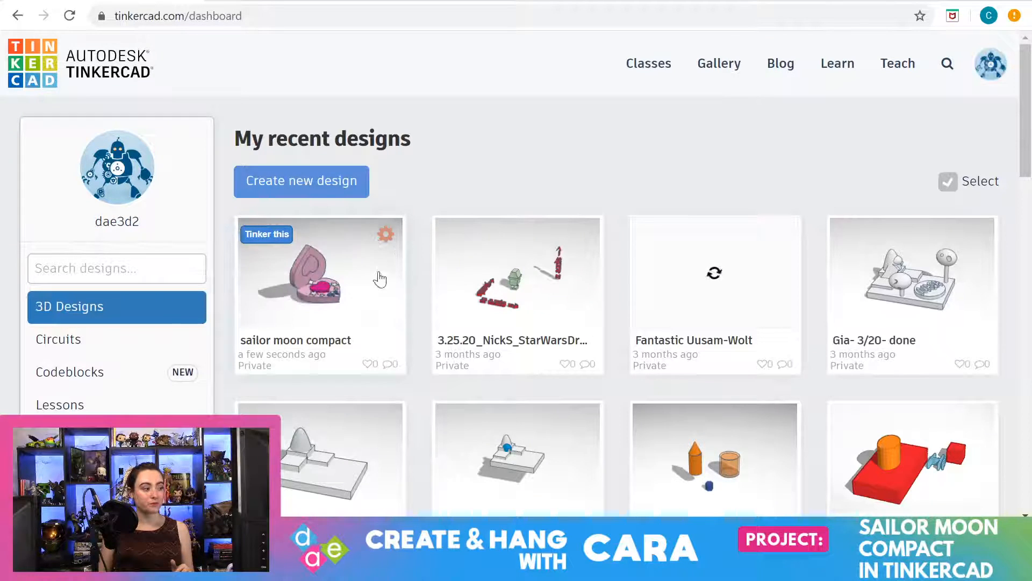
# Create a new 3D design from the dashboard and open its empty workplane
pyautogui.click(313, 188)
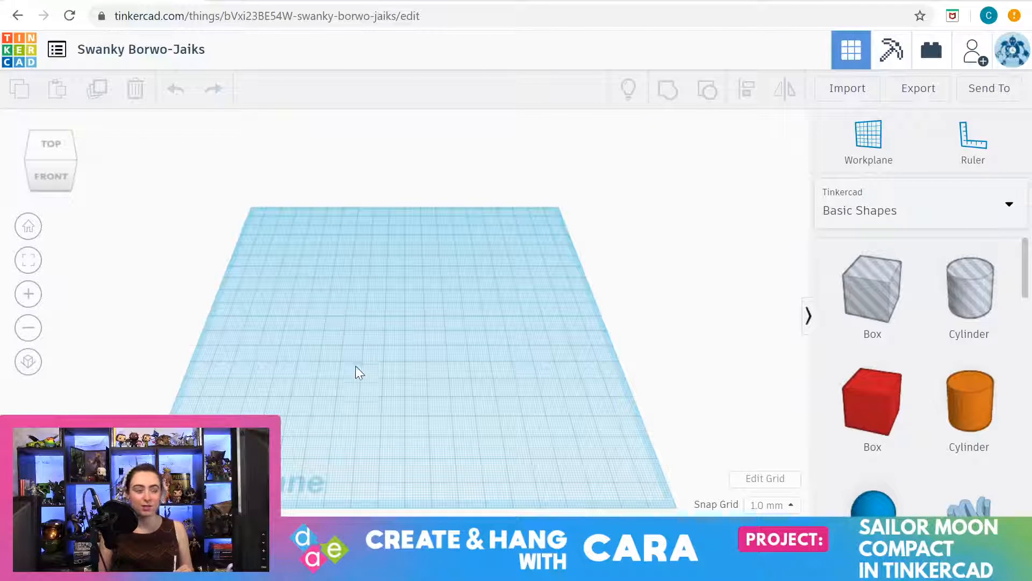
pyautogui.moveTo(389, 380); pyautogui.dragTo(413, 385, button='right')
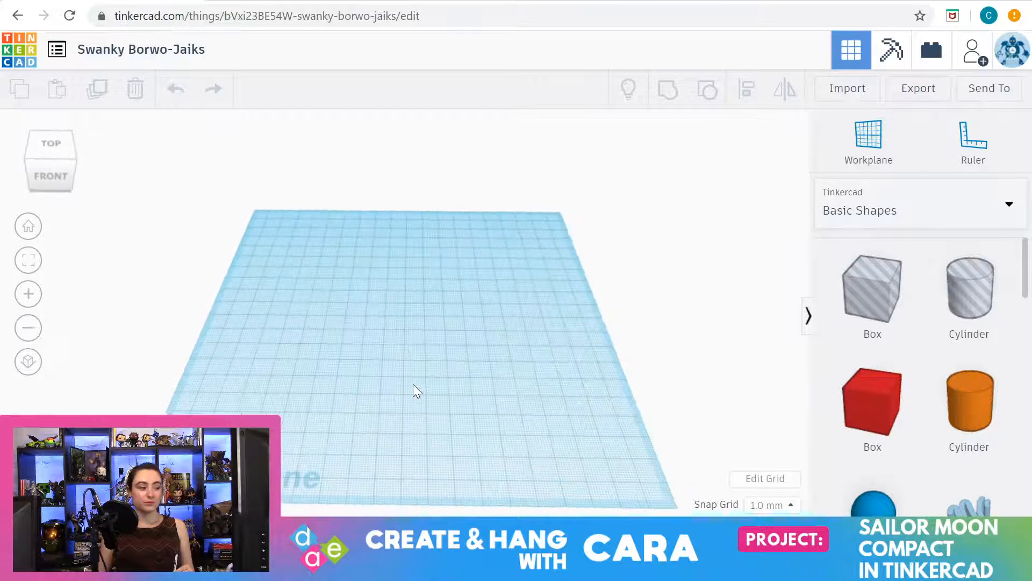
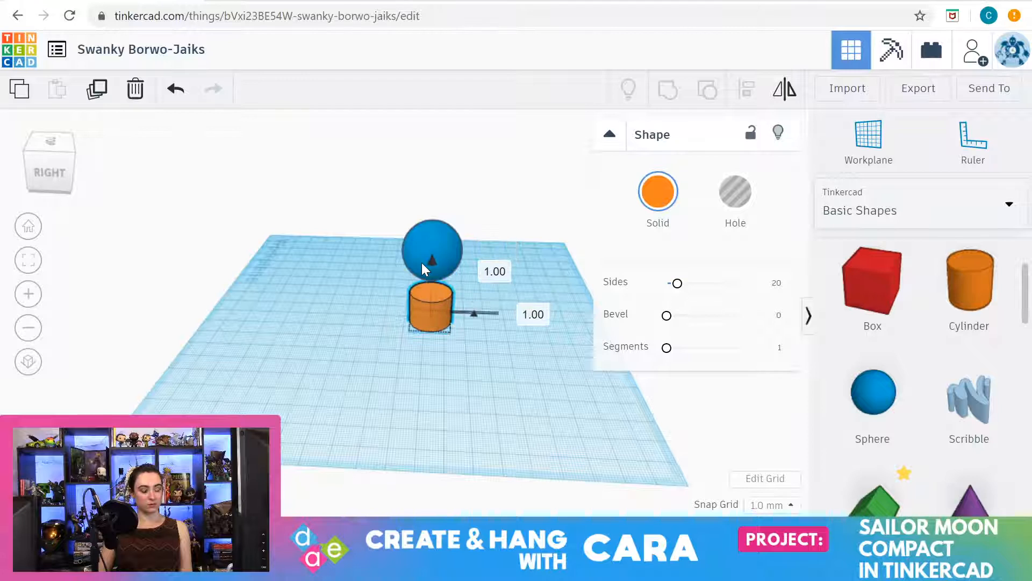
# Shift the orange cylinder by 7 mm and 3 mm beneath the blue sphere, and shift the sphere by 12 mm and 5 mm
pyautogui.moveTo(439, 440); pyautogui.dragTo(617, 394, button='right')
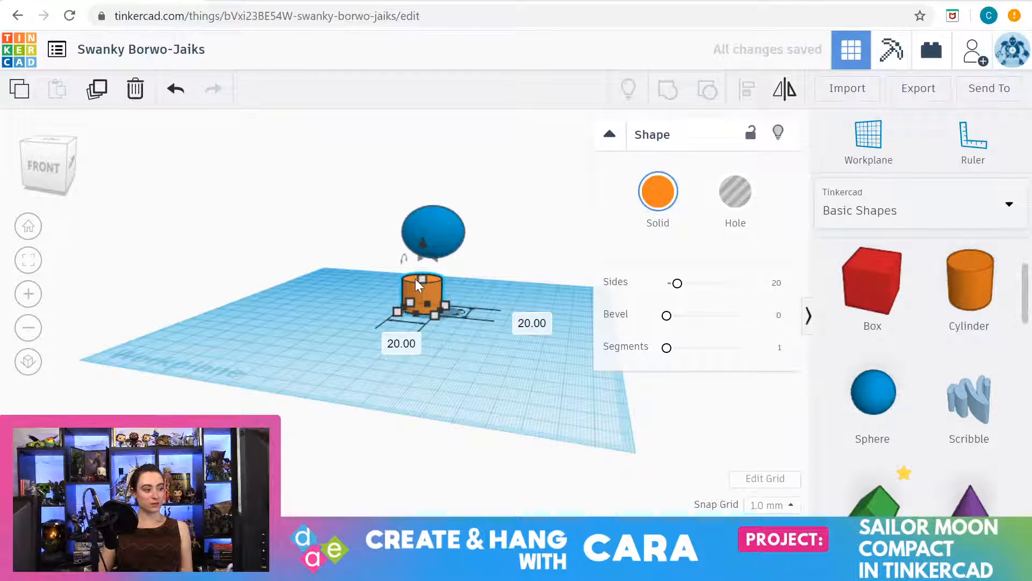
pyautogui.moveTo(431, 291); pyautogui.dragTo(441, 290)
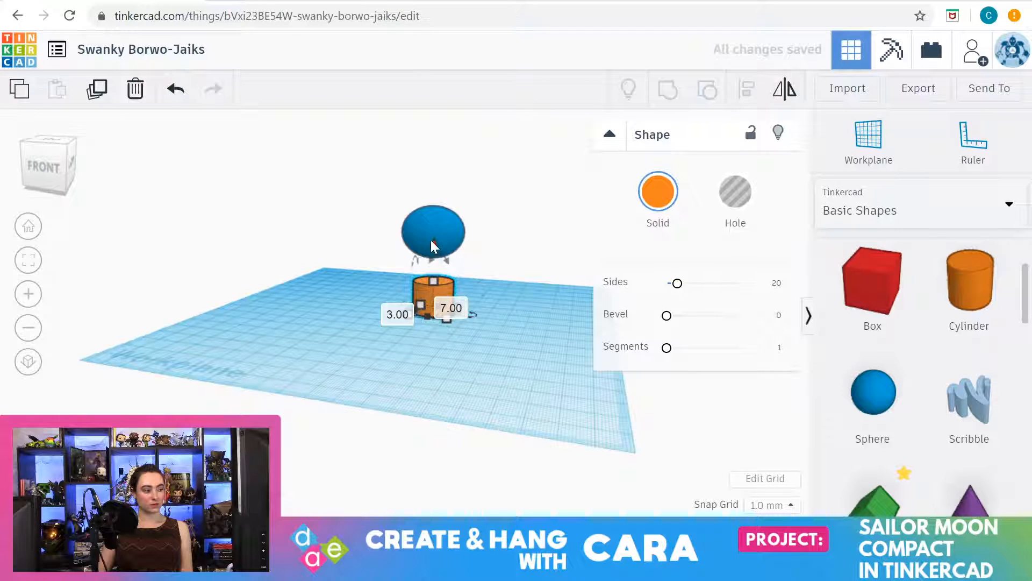
pyautogui.moveTo(432, 241)
pyautogui.mouseDown()
pyautogui.moveTo(430, 223)
pyautogui.moveTo(438, 254)
pyautogui.moveTo(435, 243)
pyautogui.mouseUp()
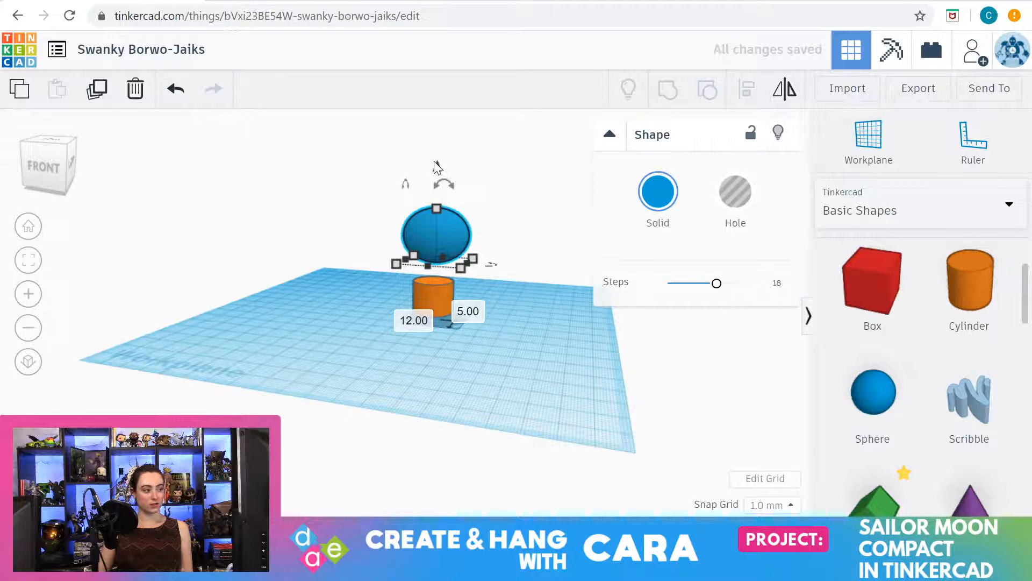
# Lower the blue sphere by 19 mm onto the cylinder, to 10 mm above the workplane
pyautogui.click(433, 188)
pyautogui.click(440, 225)
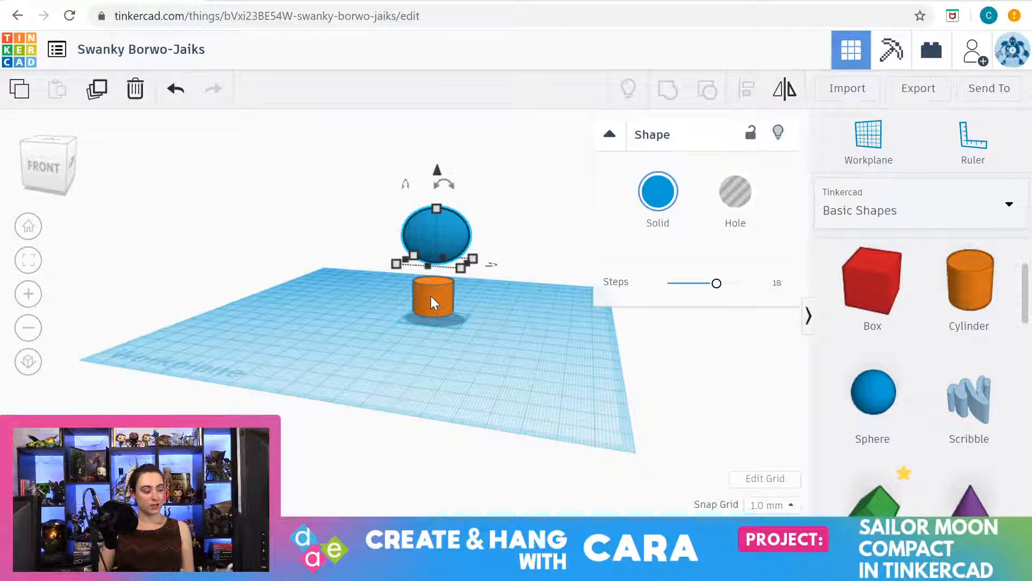
pyautogui.moveTo(436, 172); pyautogui.dragTo(443, 218)
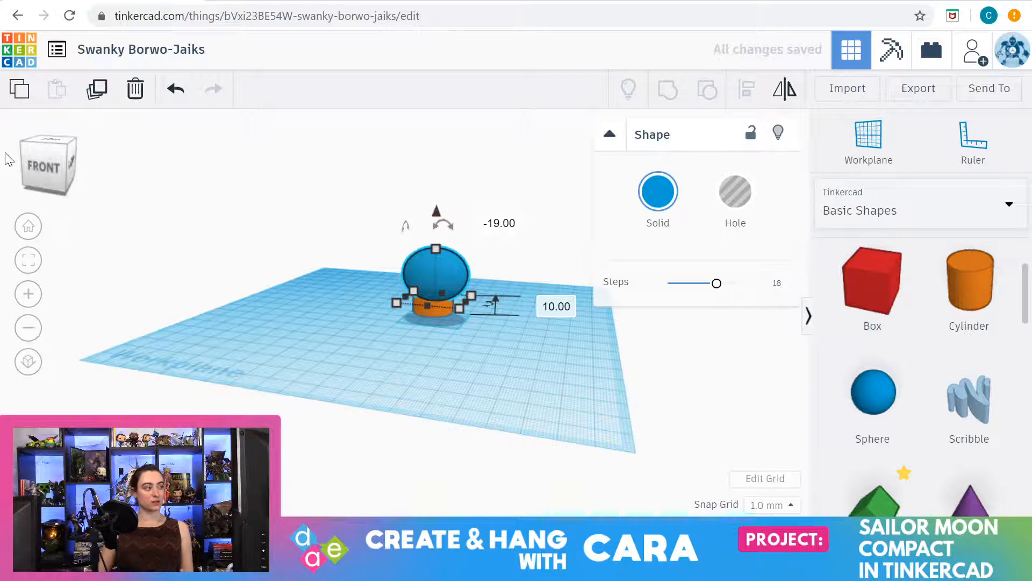
# Centre the sphere over the cylinder by moving it 2 mm left and 9 mm back, and lower it 3 mm to a 7 mm height
pyautogui.click(36, 144)
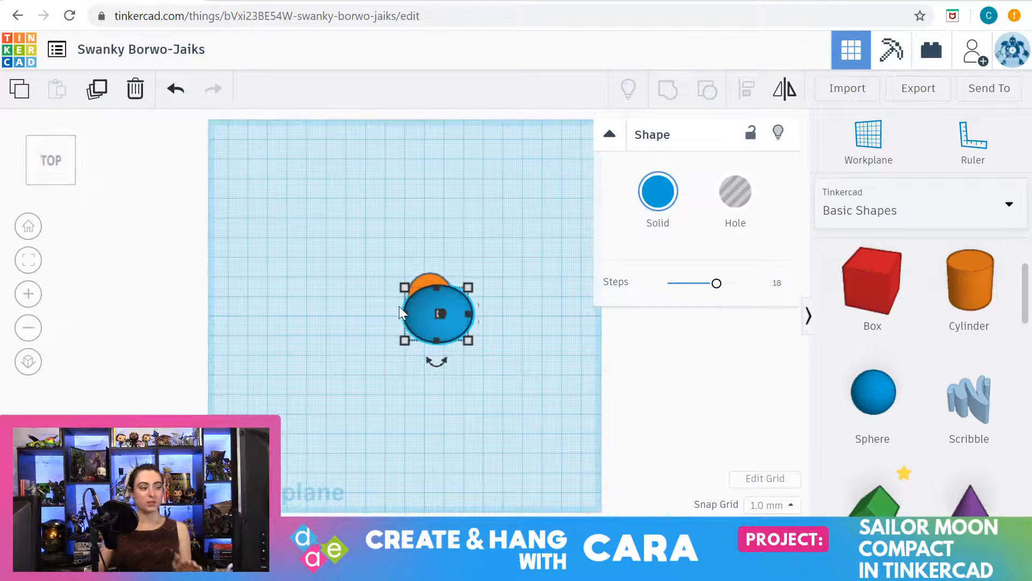
pyautogui.moveTo(404, 328)
pyautogui.moveTo(428, 328); pyautogui.dragTo(423, 307)
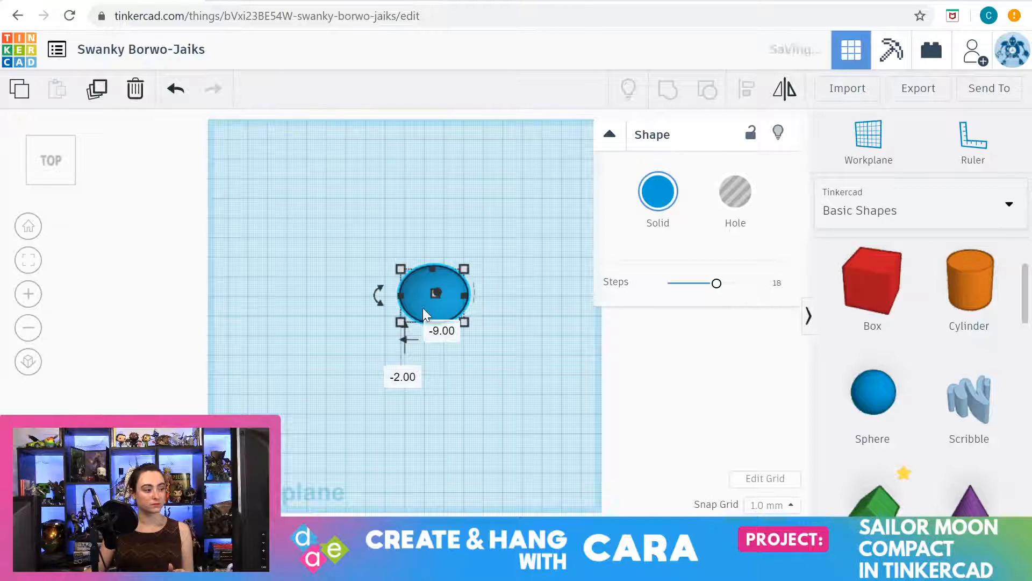
pyautogui.moveTo(498, 419); pyautogui.dragTo(495, 317, button='right')
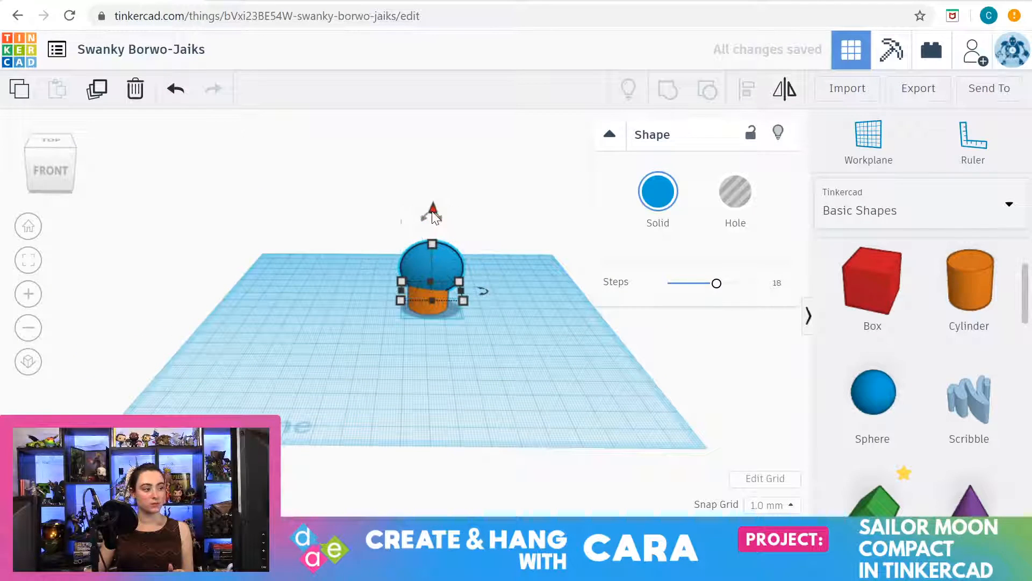
pyautogui.moveTo(435, 215); pyautogui.dragTo(431, 221)
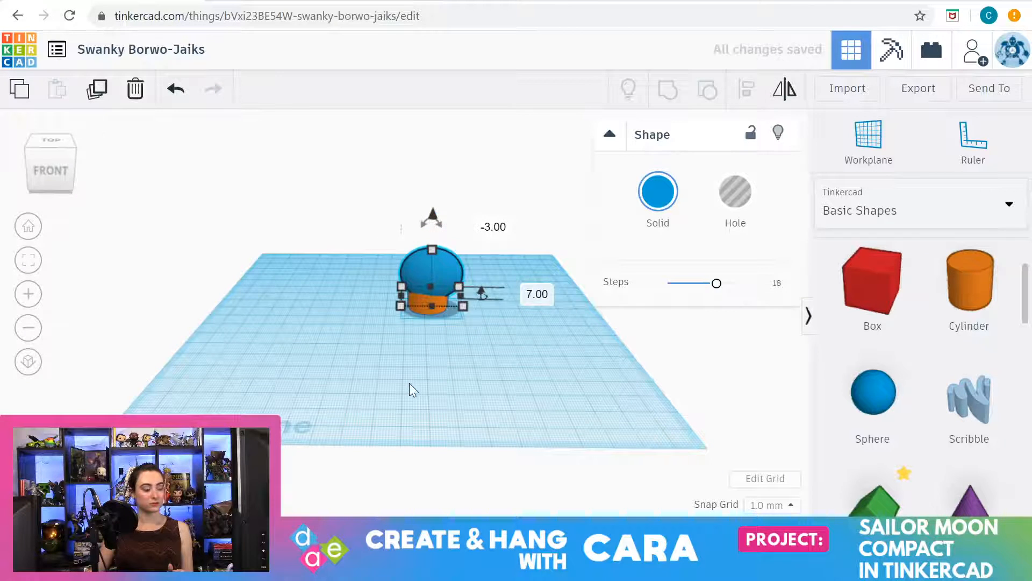
# Colour the cylinder stem light orange from the preset colours
pyautogui.moveTo(410, 388); pyautogui.dragTo(464, 341, button='right')
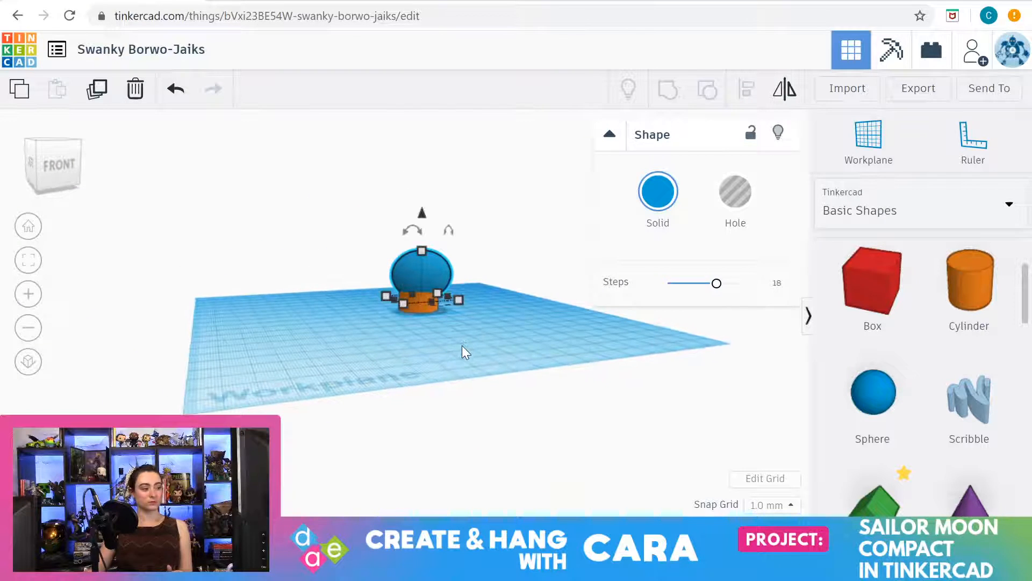
pyautogui.click(420, 309)
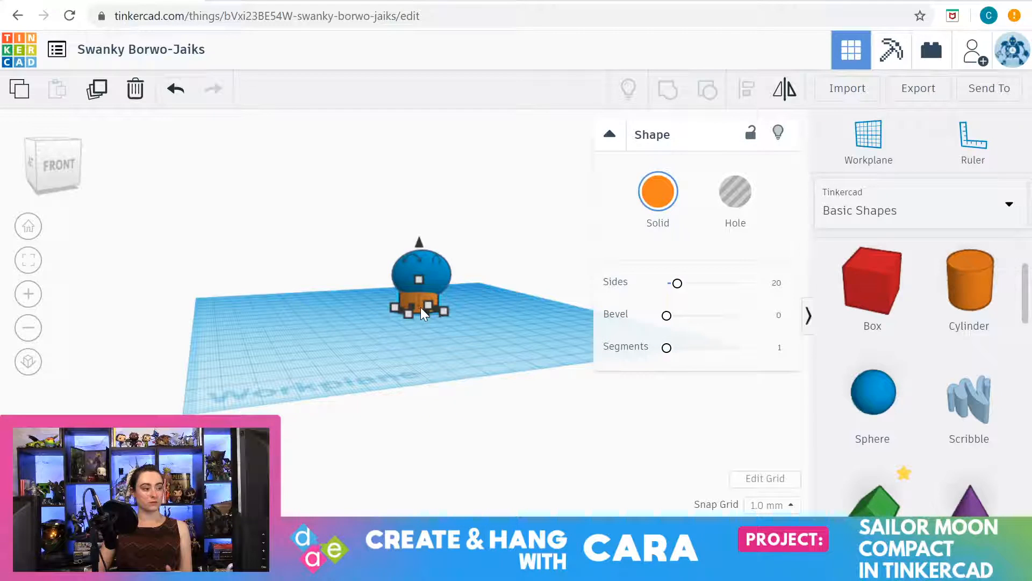
pyautogui.click(658, 194)
pyautogui.click(670, 311)
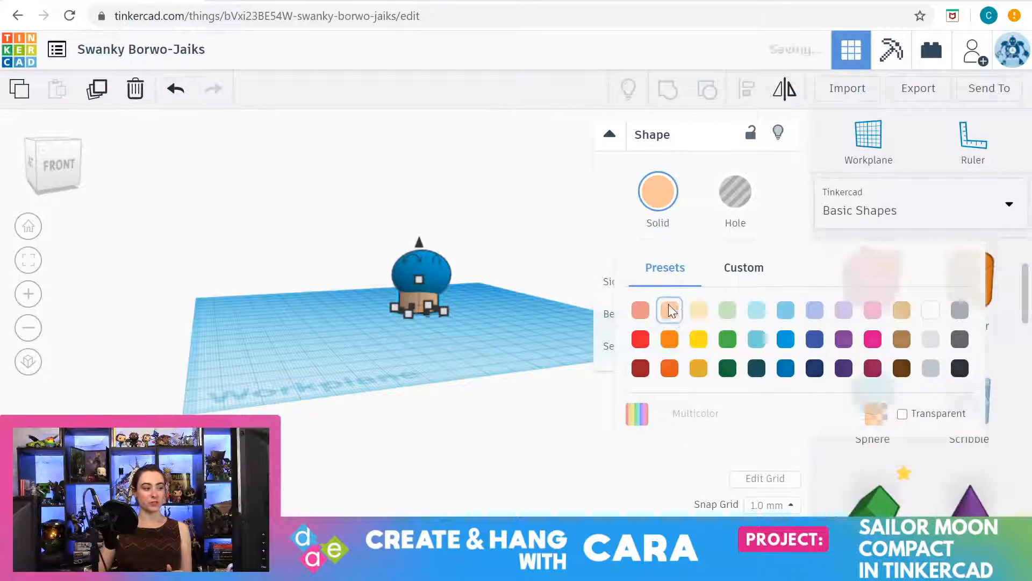
# Try pale yellow and light brown on the cylinder stem, and return it to light orange
pyautogui.click(653, 196)
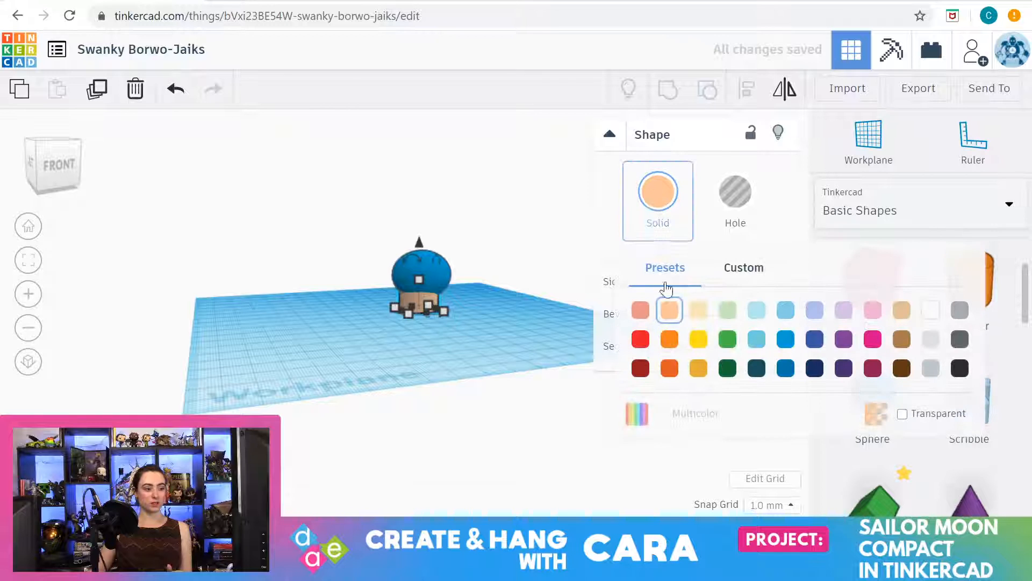
pyautogui.click(694, 310)
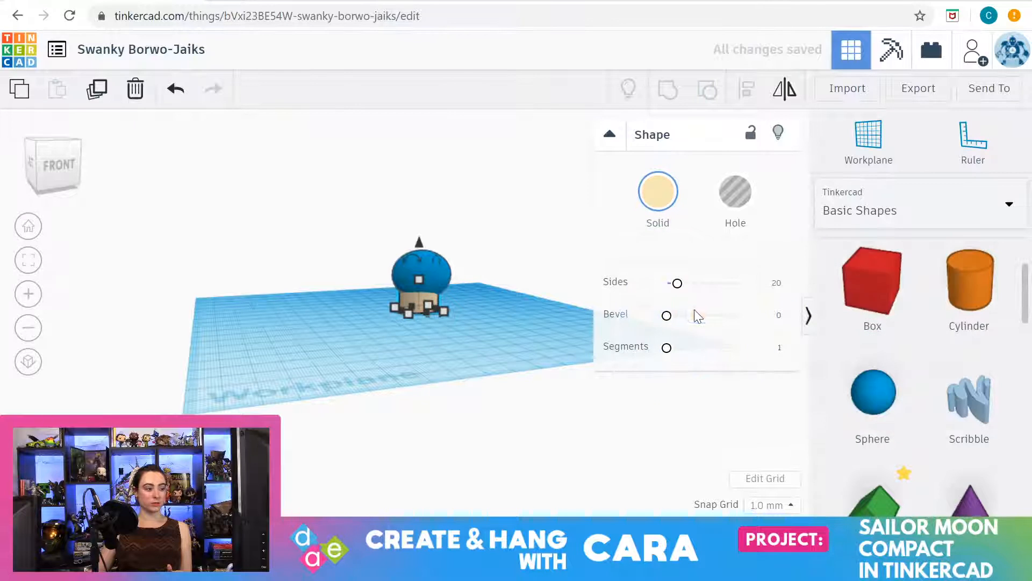
pyautogui.click(662, 194)
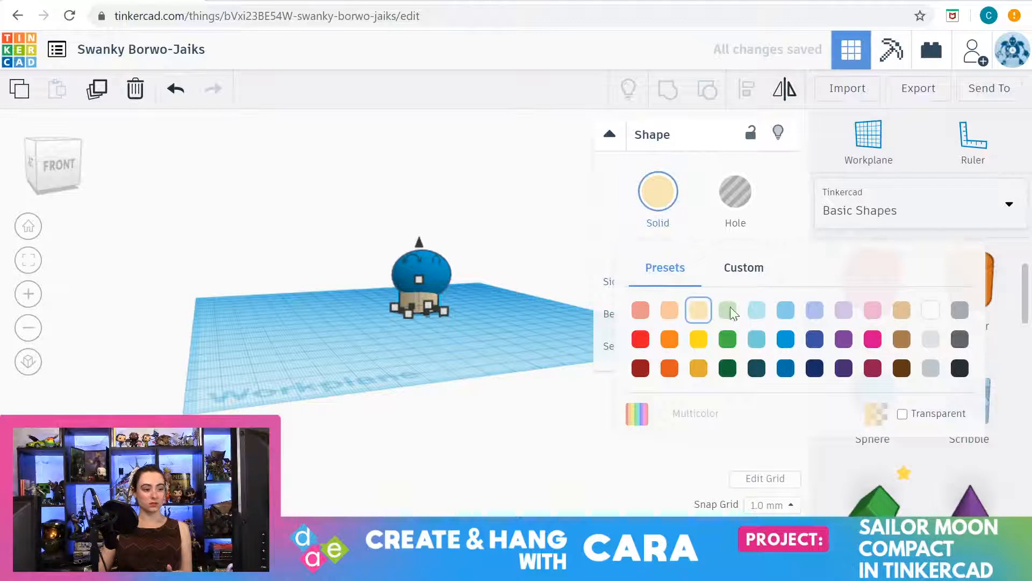
pyautogui.click(903, 314)
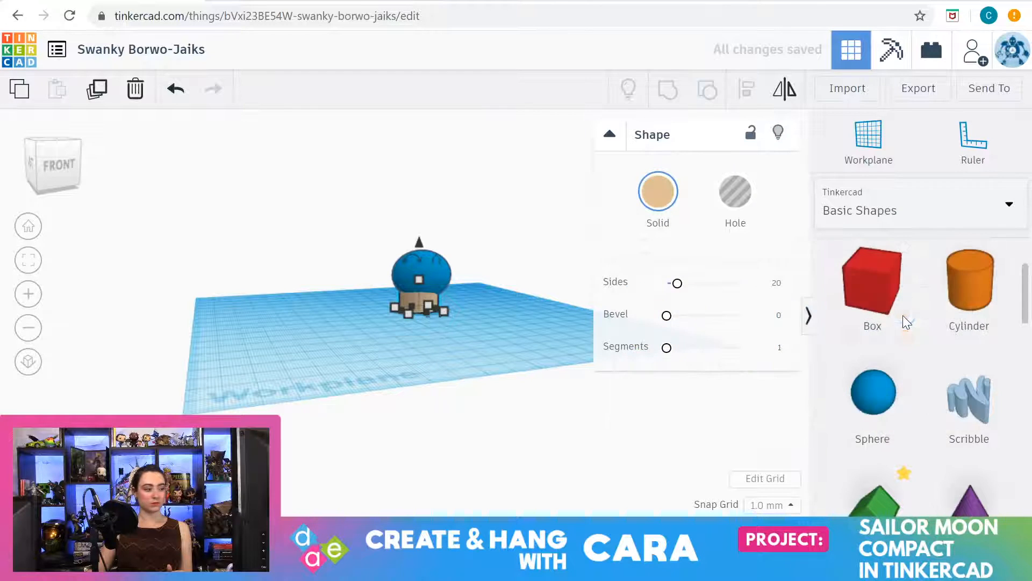
pyautogui.click(659, 193)
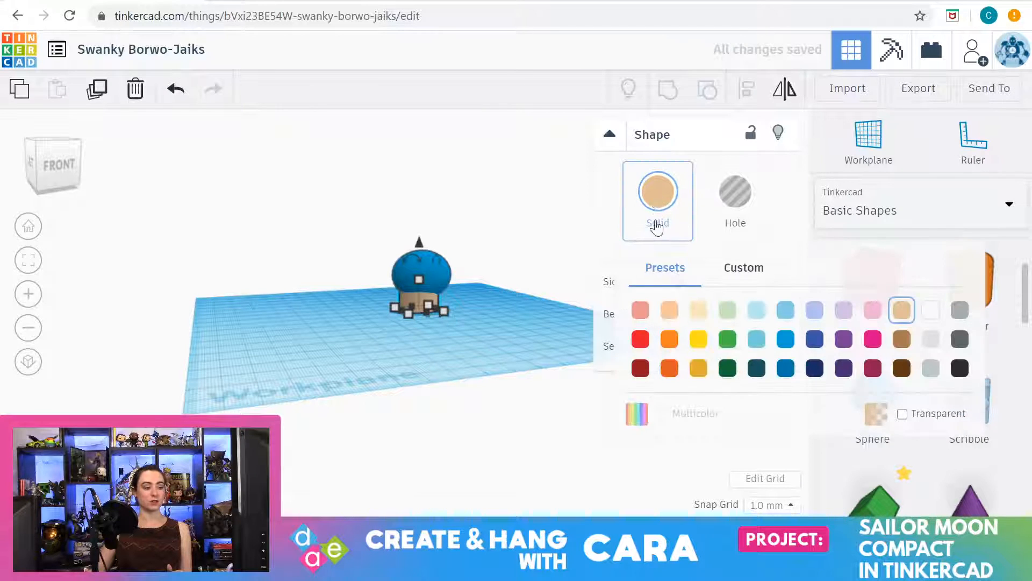
pyautogui.click(669, 311)
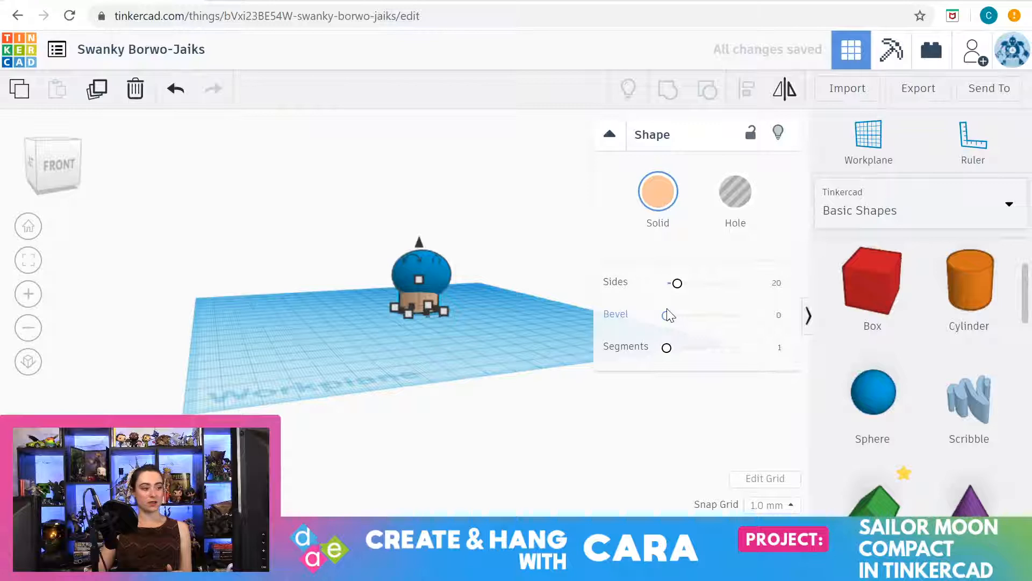
# Colour the sphere cap white and raise it 1 mm, to 8 mm above the workplane
pyautogui.click(432, 275)
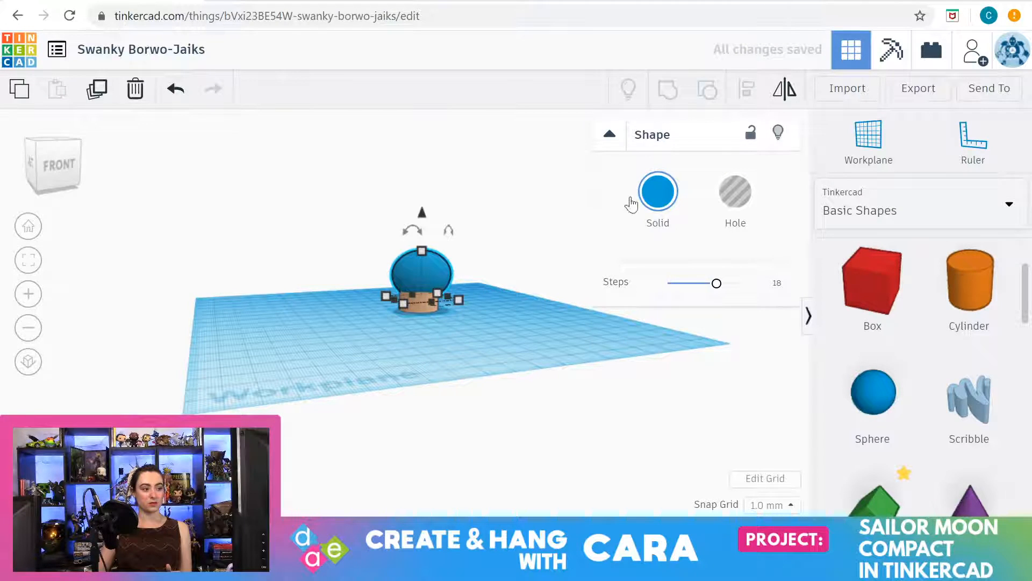
pyautogui.click(664, 186)
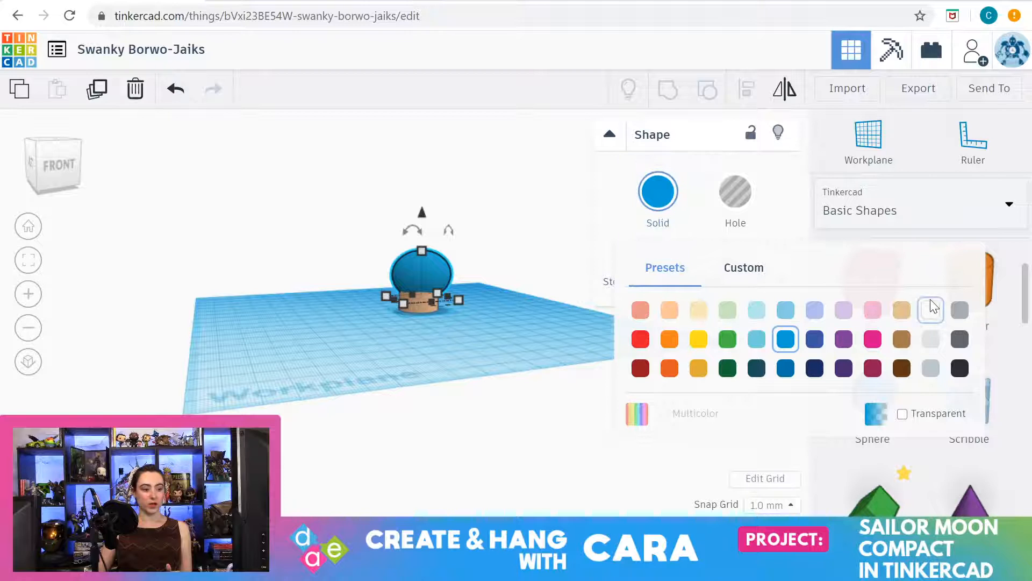
pyautogui.click(932, 309)
pyautogui.moveTo(348, 328); pyautogui.dragTo(291, 336, button='right')
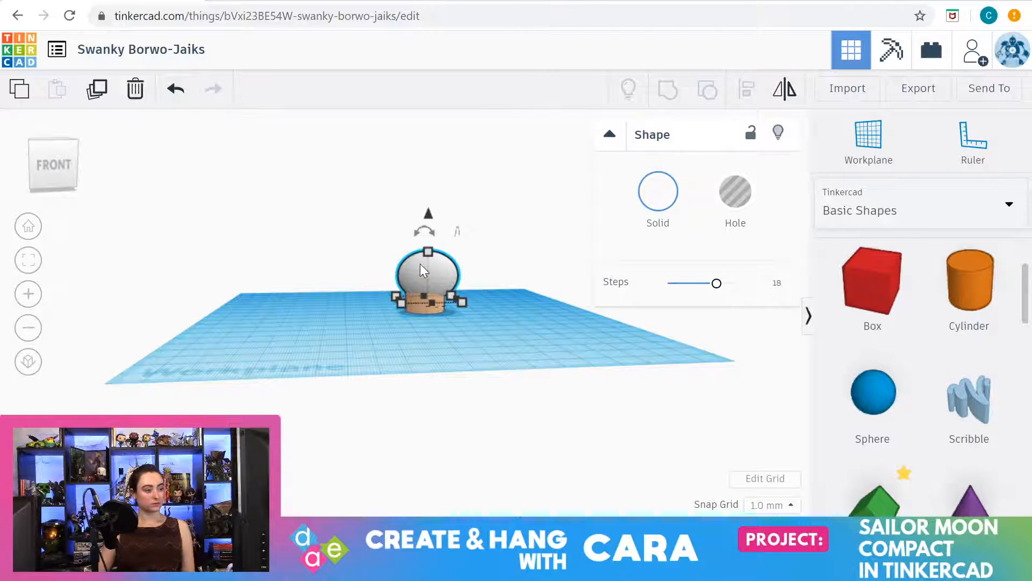
pyautogui.moveTo(428, 218); pyautogui.dragTo(429, 213)
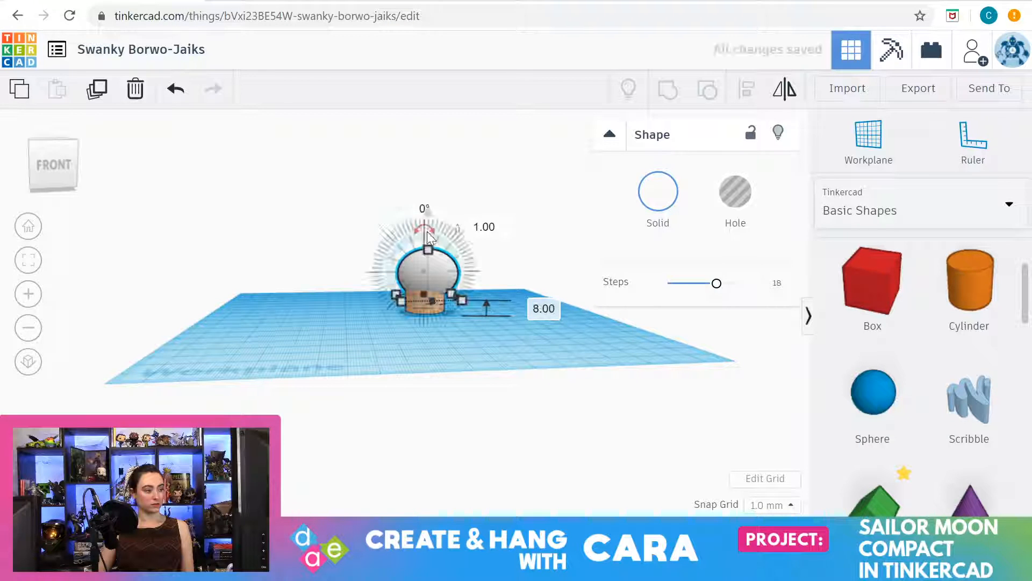
# Rotate the white sphere cap by -6° on top of the stem
pyautogui.moveTo(436, 328); pyautogui.dragTo(395, 331, button='right')
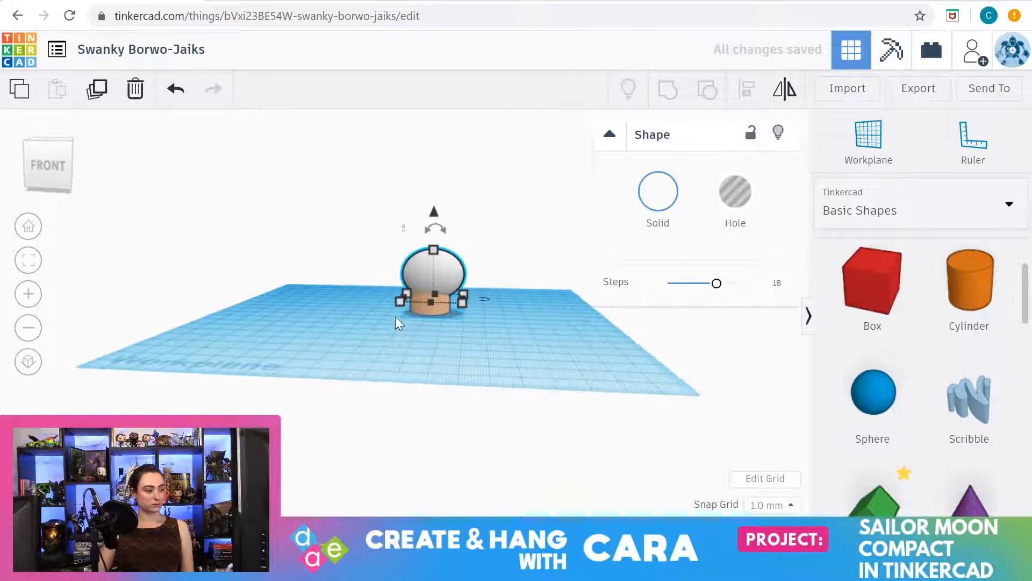
pyautogui.moveTo(432, 221)
pyautogui.moveTo(433, 225); pyautogui.dragTo(428, 221)
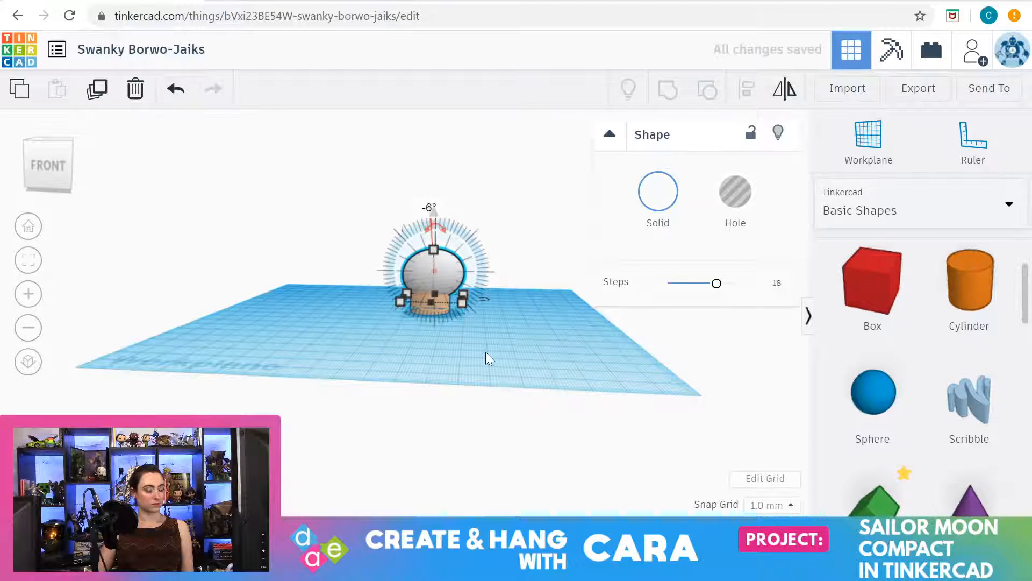
pyautogui.moveTo(486, 351); pyautogui.dragTo(509, 354, button='right')
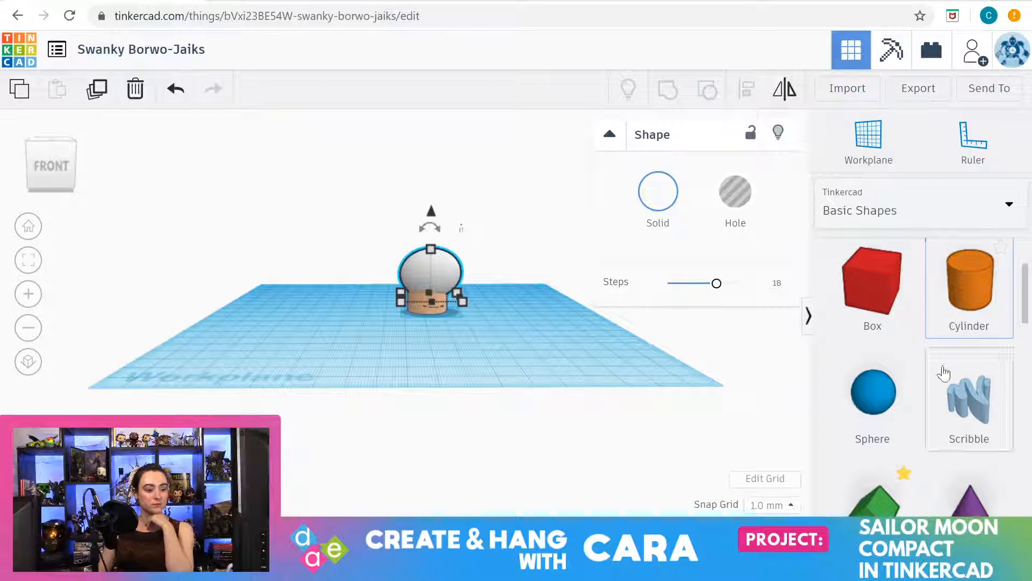
# Place a blue sphere on the workplane to the right of the mushroom and flatten its depth to 0.01 mm
pyautogui.moveTo(811, 407); pyautogui.dragTo(520, 335)
pyautogui.click(455, 340)
pyautogui.moveTo(454, 339); pyautogui.dragTo(538, 376, button='right')
pyautogui.click(543, 317)
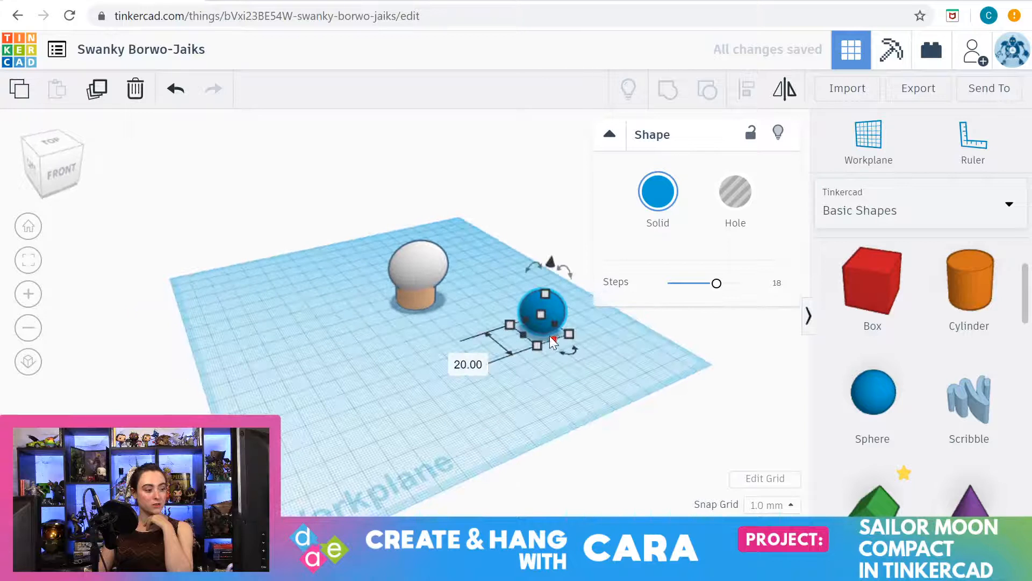
pyautogui.moveTo(553, 336); pyautogui.dragTo(534, 313)
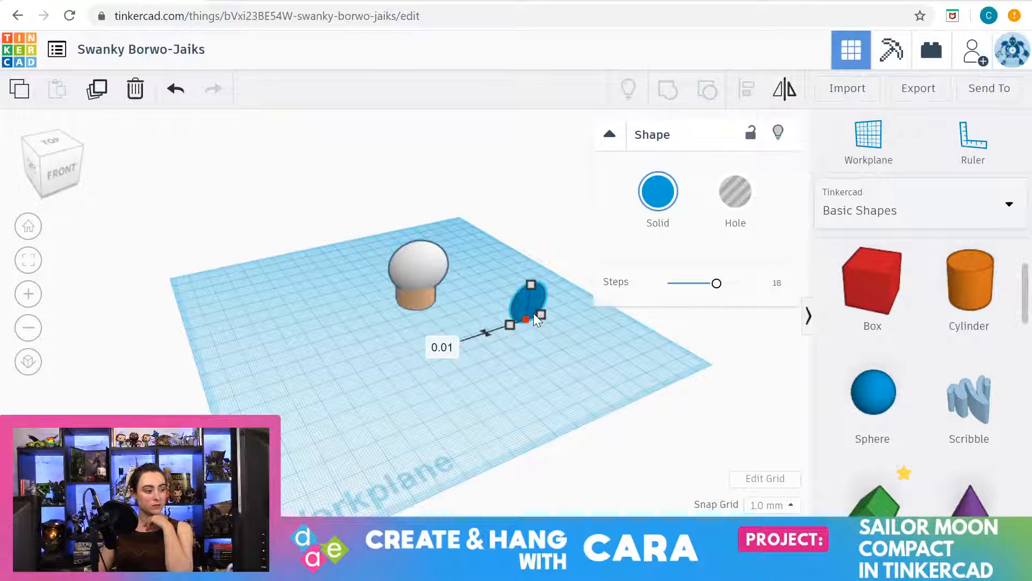
# Try to resize the flattened blue disc from one of its base corners, and undo that change
pyautogui.click(500, 366)
pyautogui.moveTo(500, 366); pyautogui.dragTo(429, 329, button='right')
pyautogui.click(521, 314)
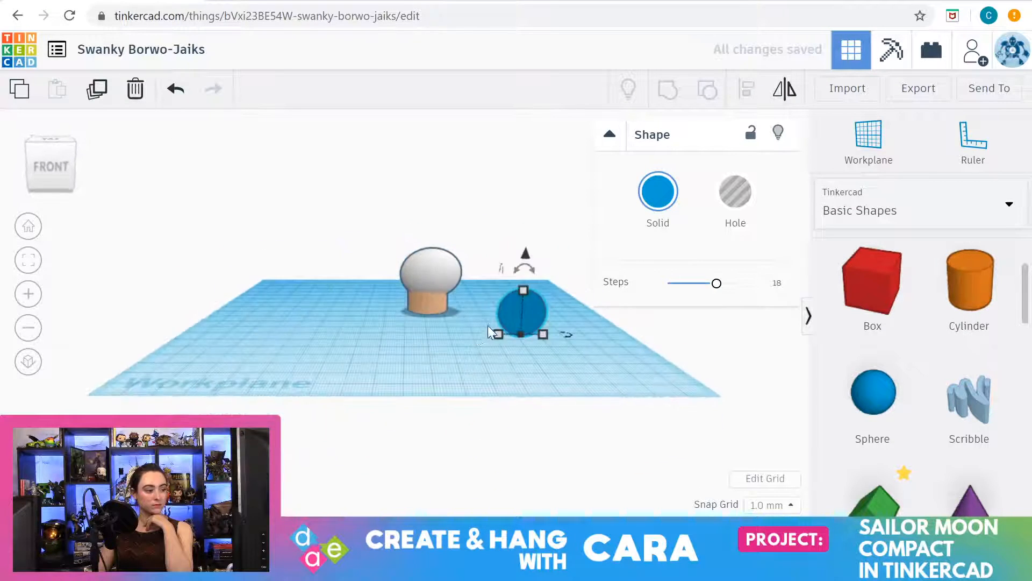
pyautogui.moveTo(545, 334); pyautogui.dragTo(521, 314)
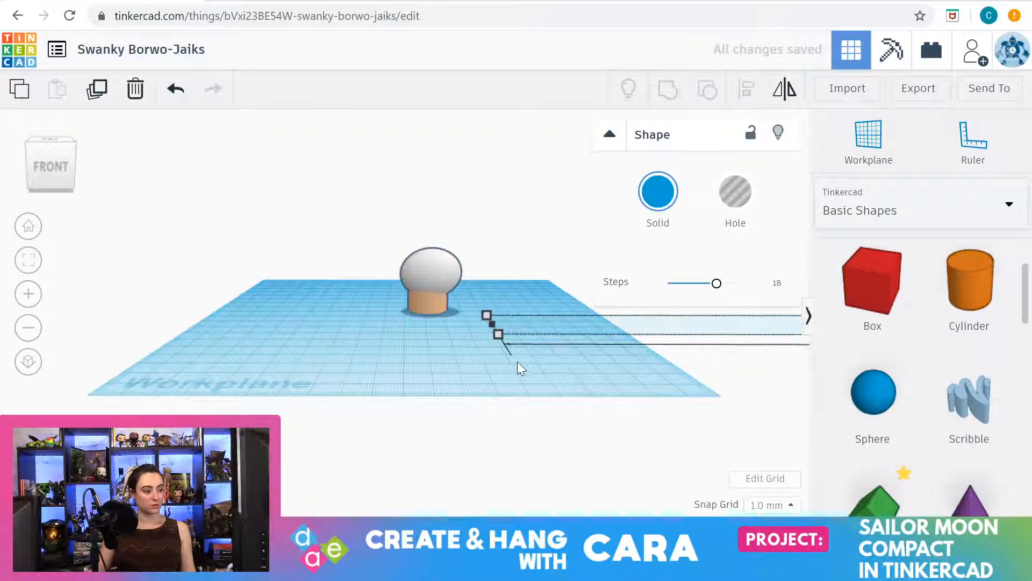
pyautogui.moveTo(517, 361); pyautogui.dragTo(753, 358, button='right')
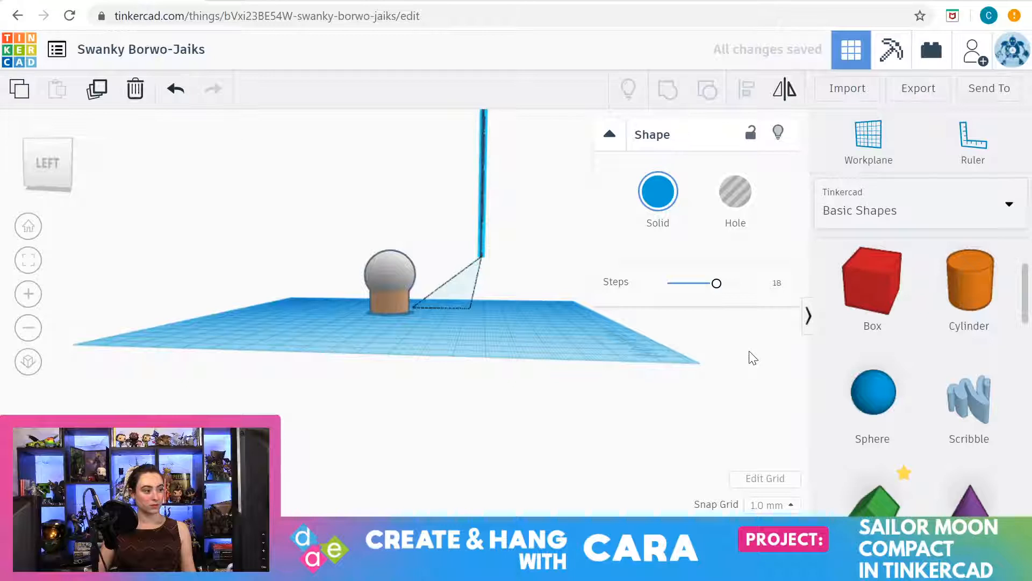
pyautogui.click(174, 100)
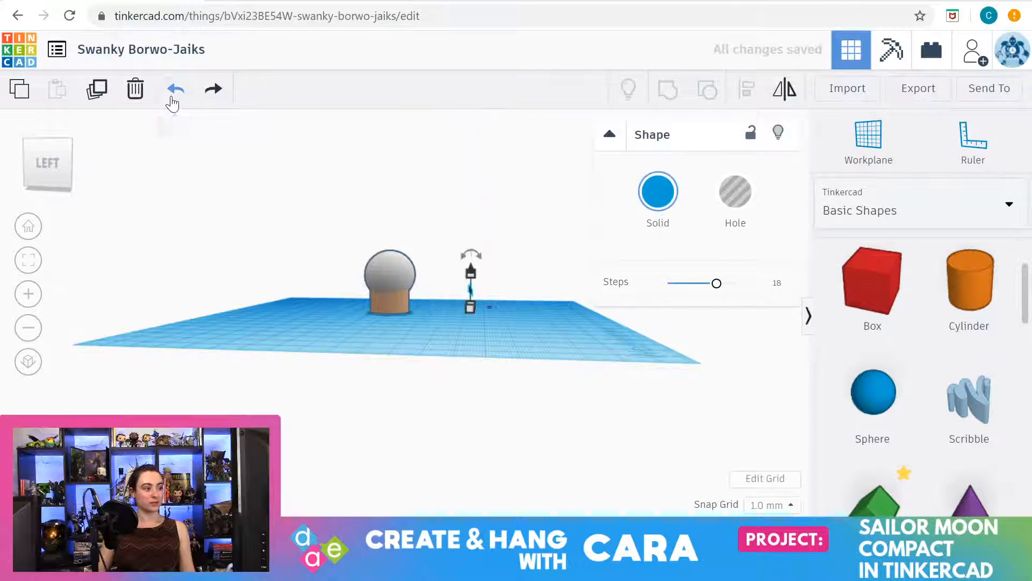
pyautogui.moveTo(549, 322); pyautogui.dragTo(351, 337, button='right')
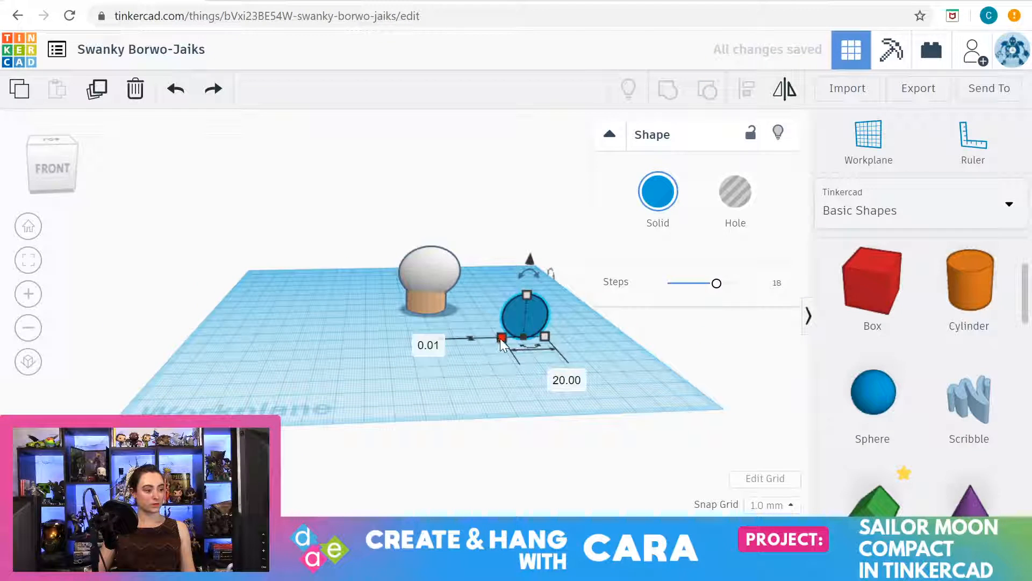
# Undo the blue sphere's flattening and shrink it to a 9 mm piece that is 3 mm deep
pyautogui.click(172, 97)
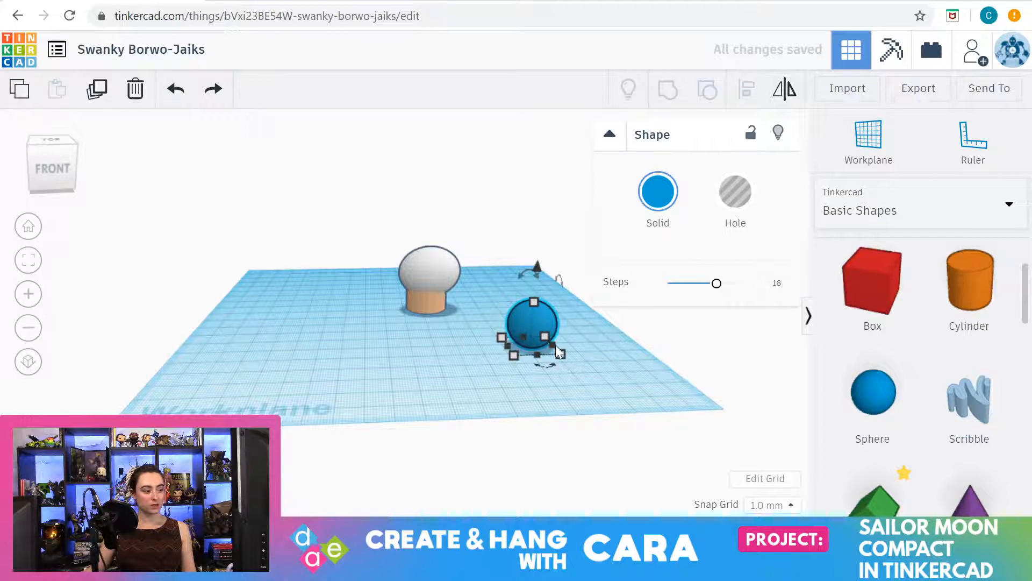
pyautogui.moveTo(558, 353); pyautogui.dragTo(521, 339)
pyautogui.moveTo(443, 380); pyautogui.dragTo(476, 372, button='right')
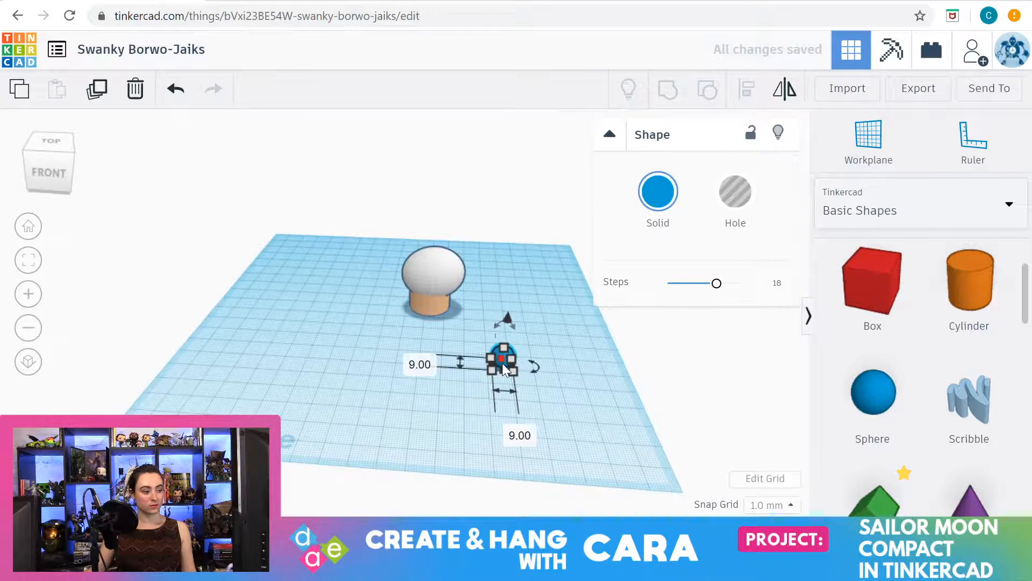
pyautogui.moveTo(503, 367); pyautogui.dragTo(500, 359)
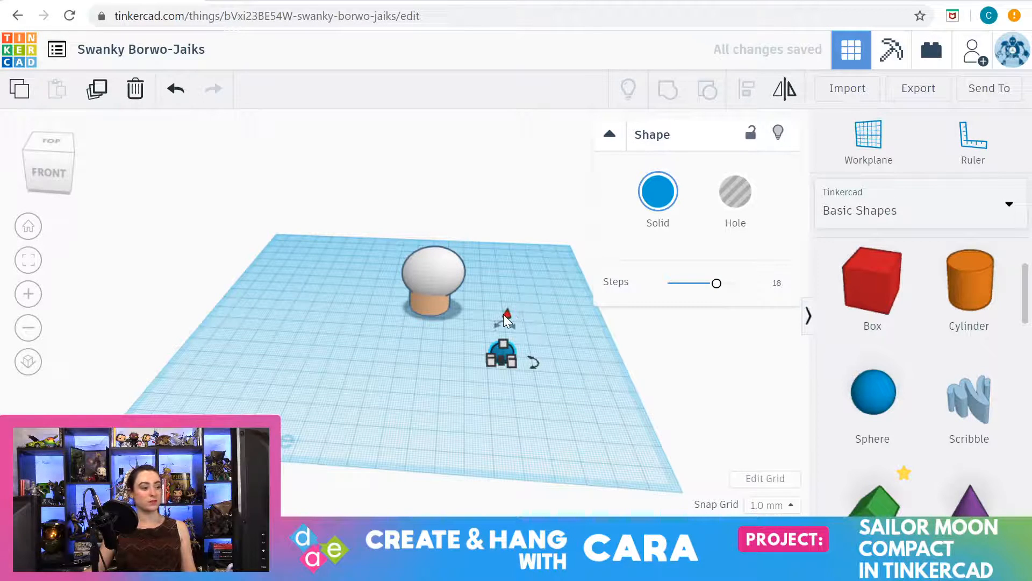
# Position the small blue disc on the front of the white cap, 17 mm above the workplane
pyautogui.moveTo(503, 314); pyautogui.dragTo(495, 259)
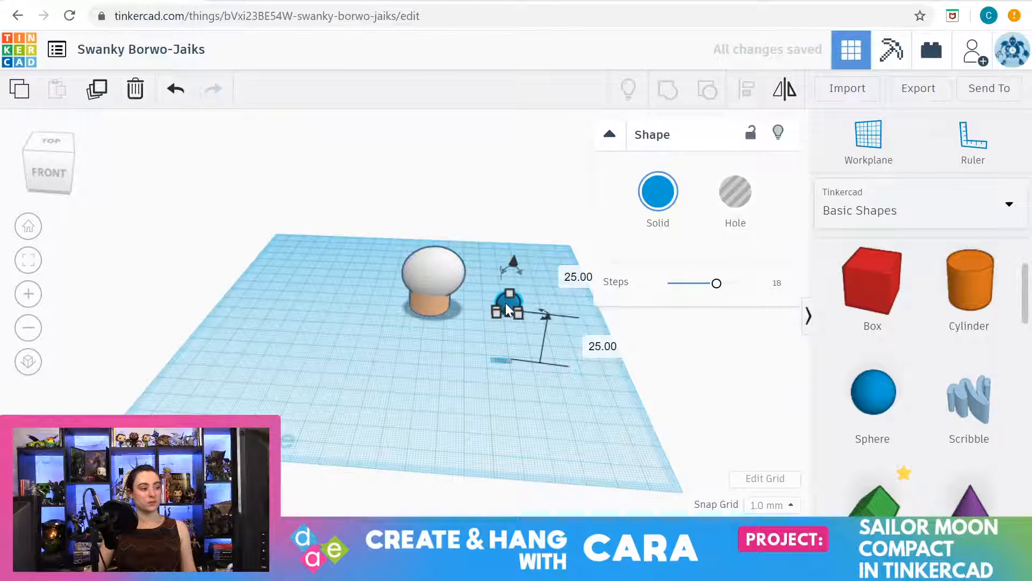
pyautogui.moveTo(506, 303); pyautogui.dragTo(428, 269)
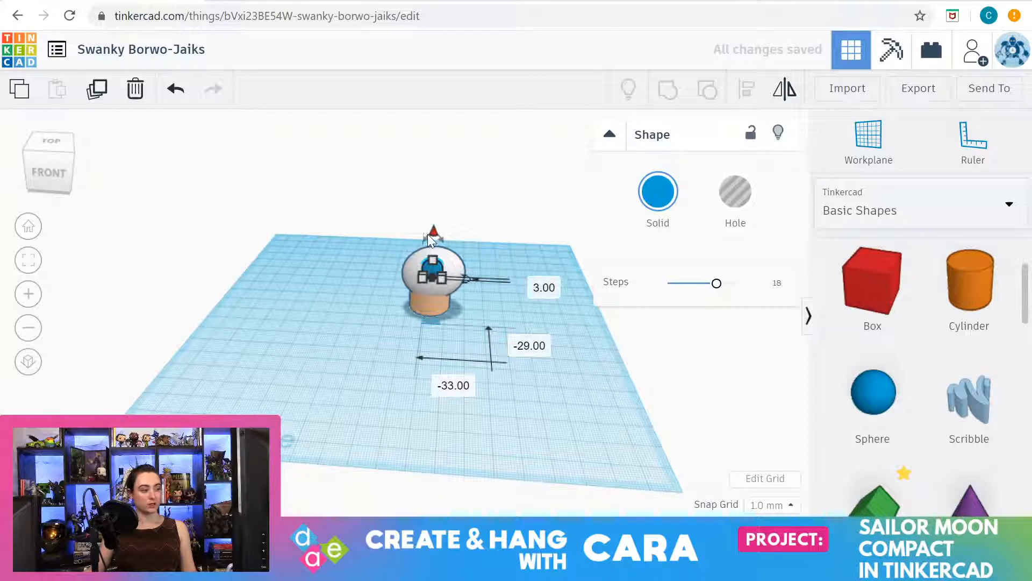
pyautogui.moveTo(433, 228); pyautogui.dragTo(433, 233)
pyautogui.moveTo(557, 402)
pyautogui.mouseDown(button='right')
pyautogui.moveTo(298, 388)
pyautogui.moveTo(549, 385)
pyautogui.mouseUp(button='right')
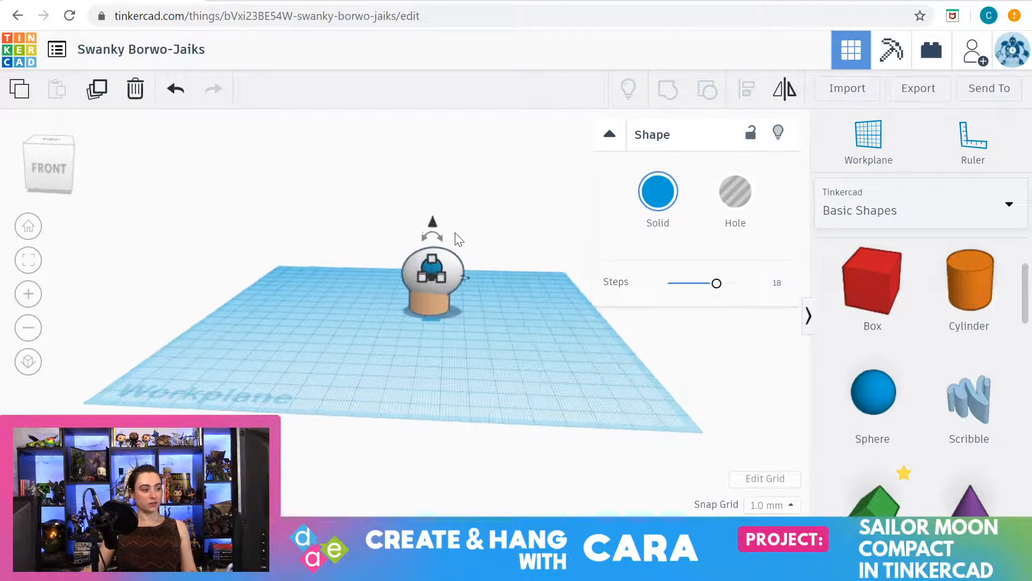
pyautogui.click(433, 223)
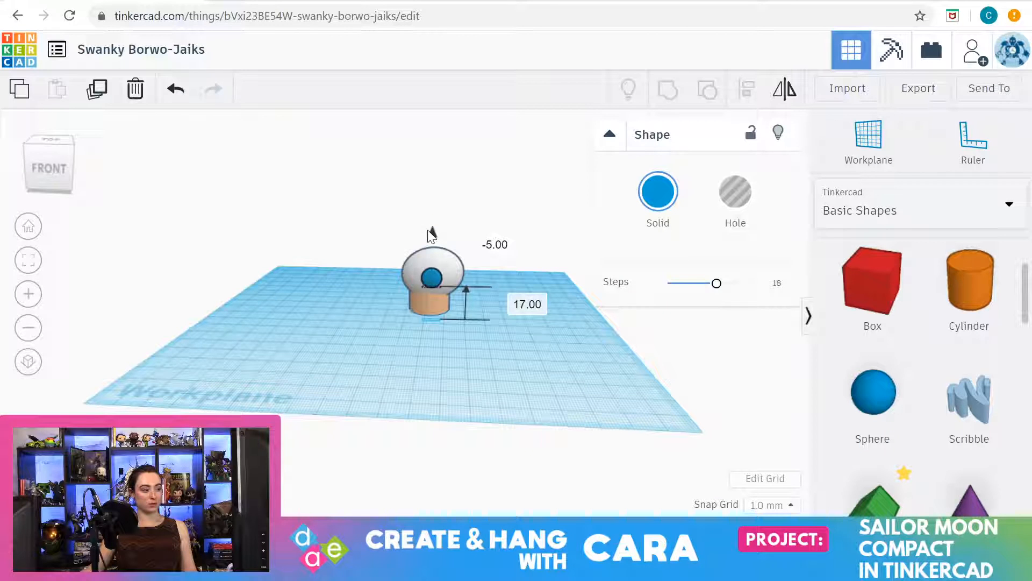
pyautogui.moveTo(474, 314)
pyautogui.mouseDown(button='right')
pyautogui.moveTo(451, 379)
pyautogui.moveTo(219, 368)
pyautogui.moveTo(395, 381)
pyautogui.moveTo(522, 365)
pyautogui.moveTo(470, 326)
pyautogui.mouseUp(button='right')
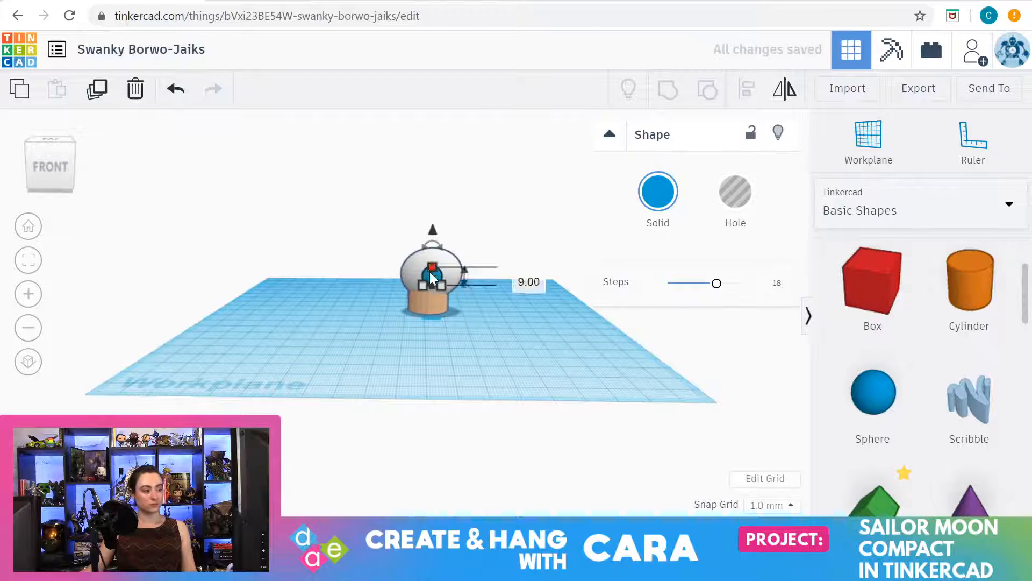
pyautogui.moveTo(433, 283); pyautogui.dragTo(431, 276)
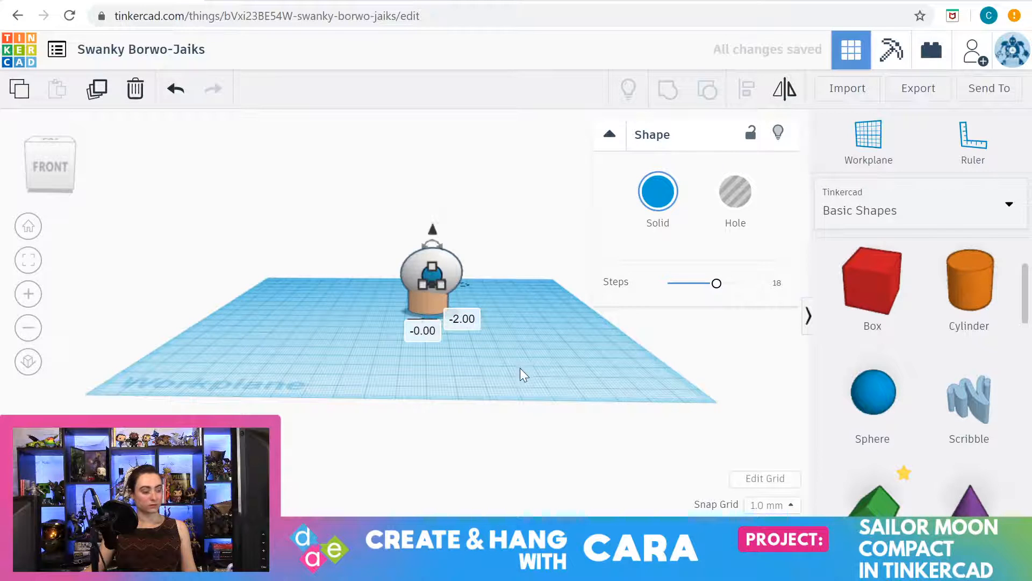
# Colour the small disc on the front of the cap red and deselect it
pyautogui.moveTo(520, 367)
pyautogui.mouseDown(button='right')
pyautogui.moveTo(266, 377)
pyautogui.moveTo(480, 389)
pyautogui.moveTo(532, 380)
pyautogui.mouseUp(button='right')
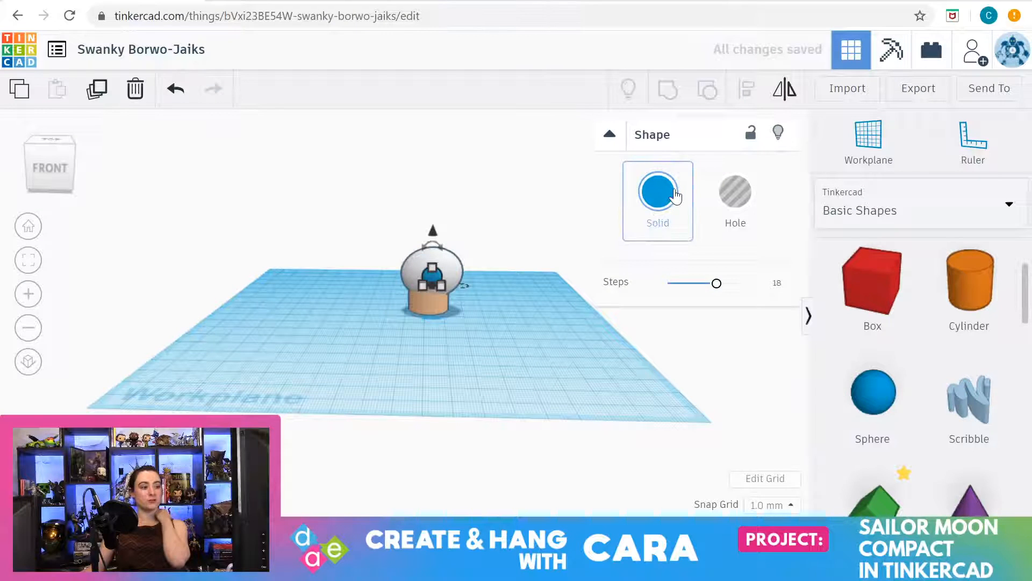
pyautogui.click(661, 207)
pyautogui.click(641, 339)
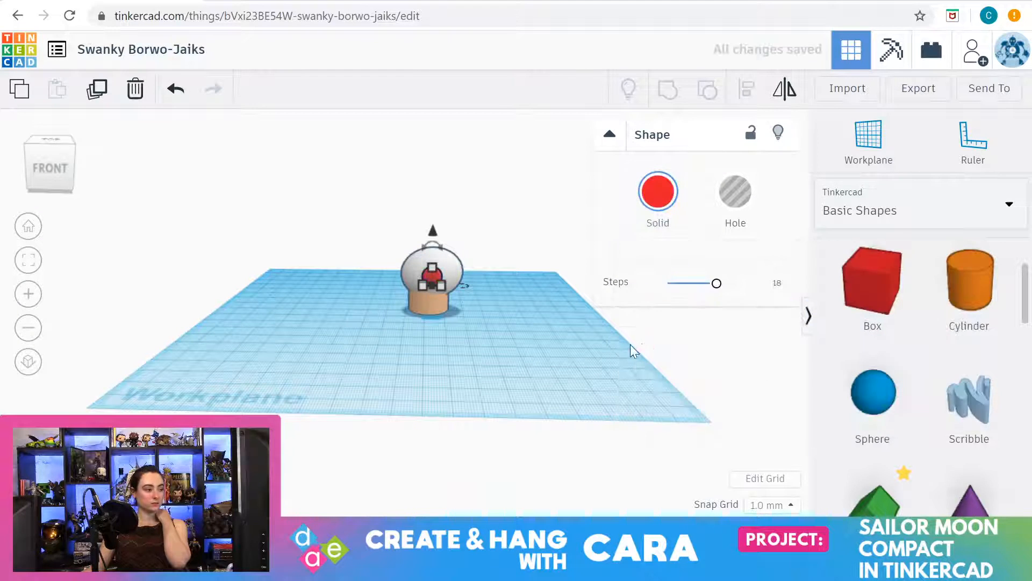
pyautogui.click(487, 367)
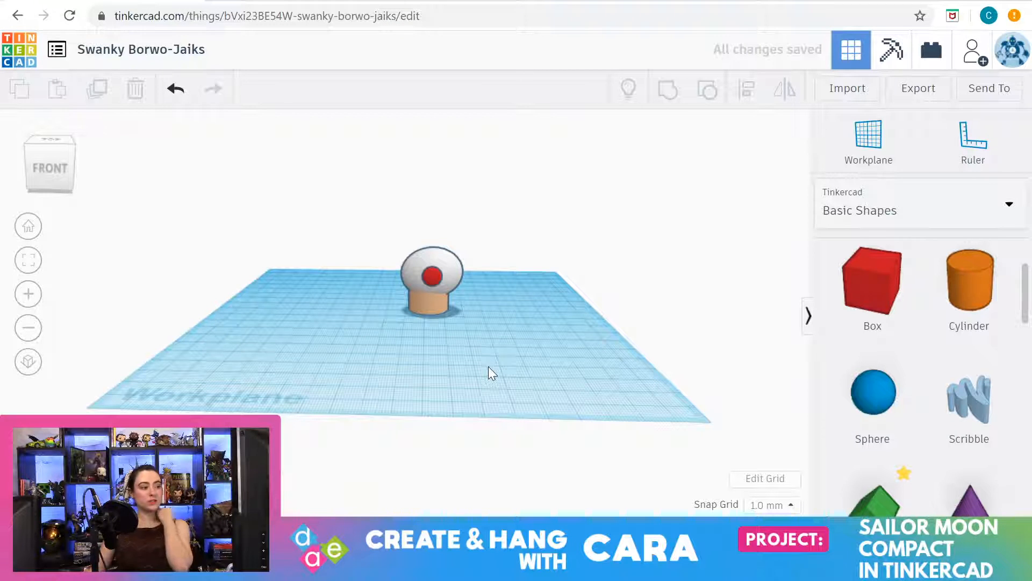
# Place a new sphere beside the mushroom and resize it to 15 mm by 15 mm with a height of 4 mm
pyautogui.moveTo(488, 365); pyautogui.dragTo(468, 368, button='right')
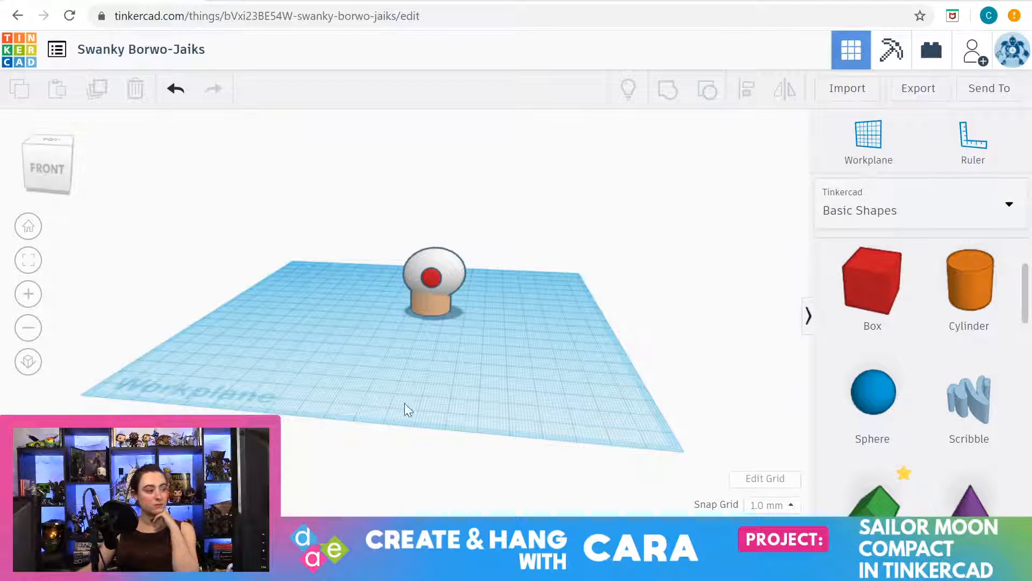
pyautogui.moveTo(890, 397); pyautogui.dragTo(542, 370)
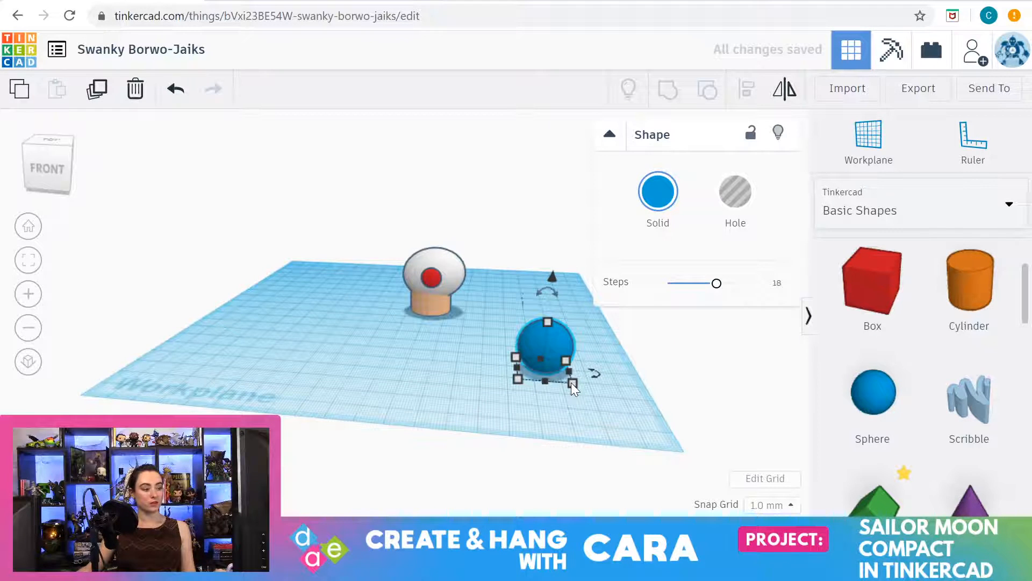
pyautogui.moveTo(571, 382); pyautogui.dragTo(552, 364)
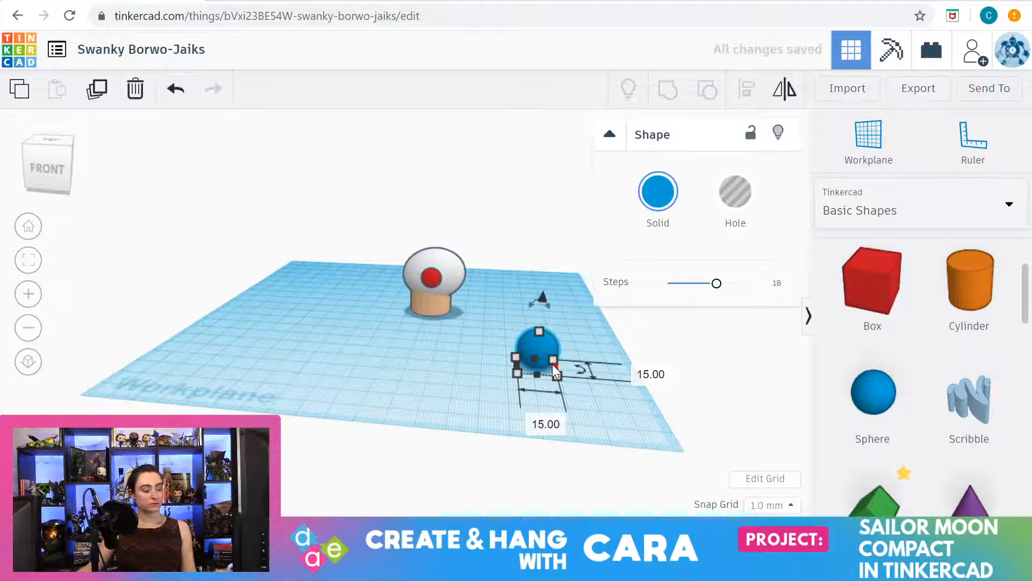
pyautogui.moveTo(532, 326); pyautogui.dragTo(537, 356)
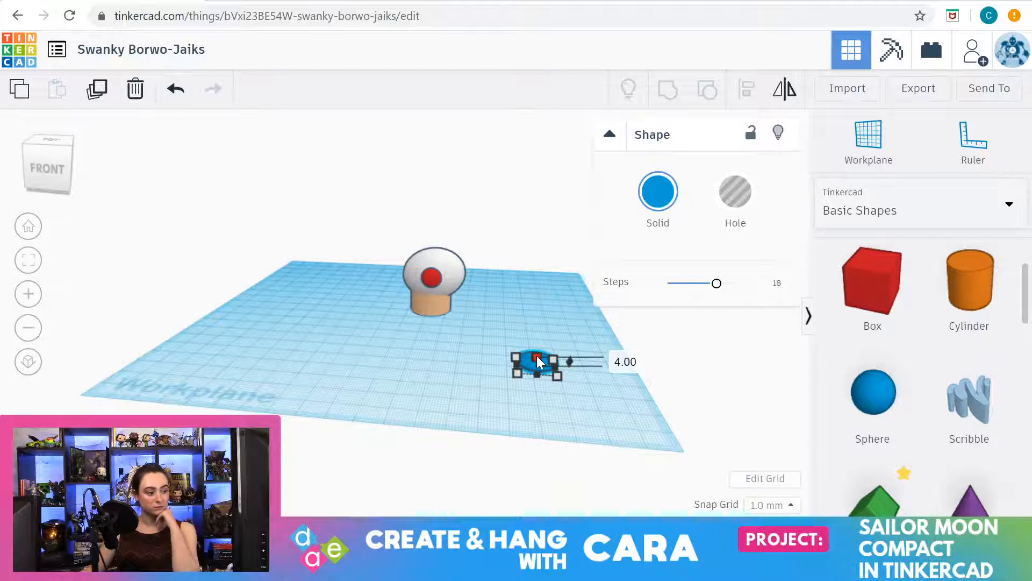
pyautogui.click(537, 355)
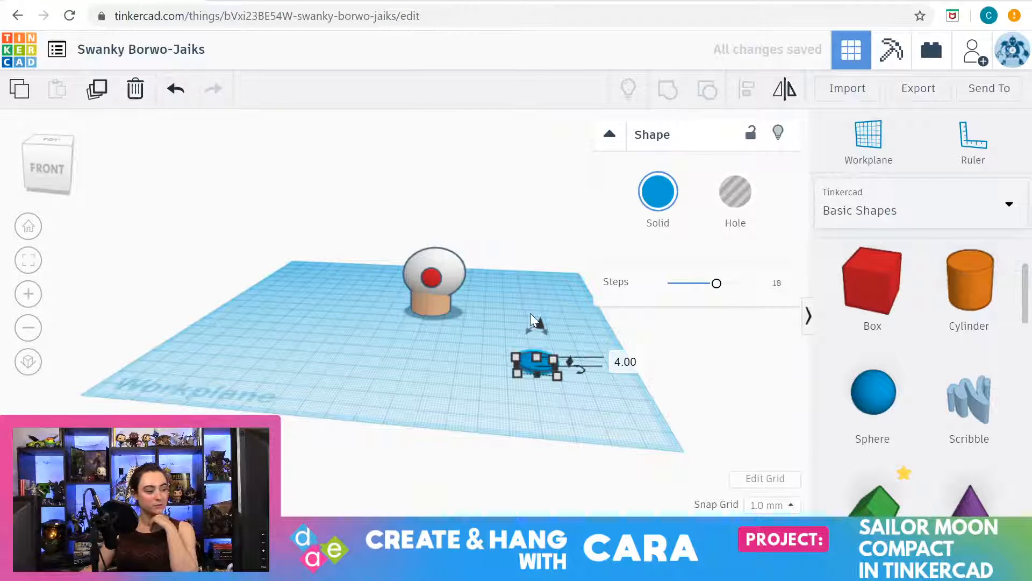
# Colour the flattened sphere beside the mushroom red and raise it 36 mm above the workplane
pyautogui.click(657, 195)
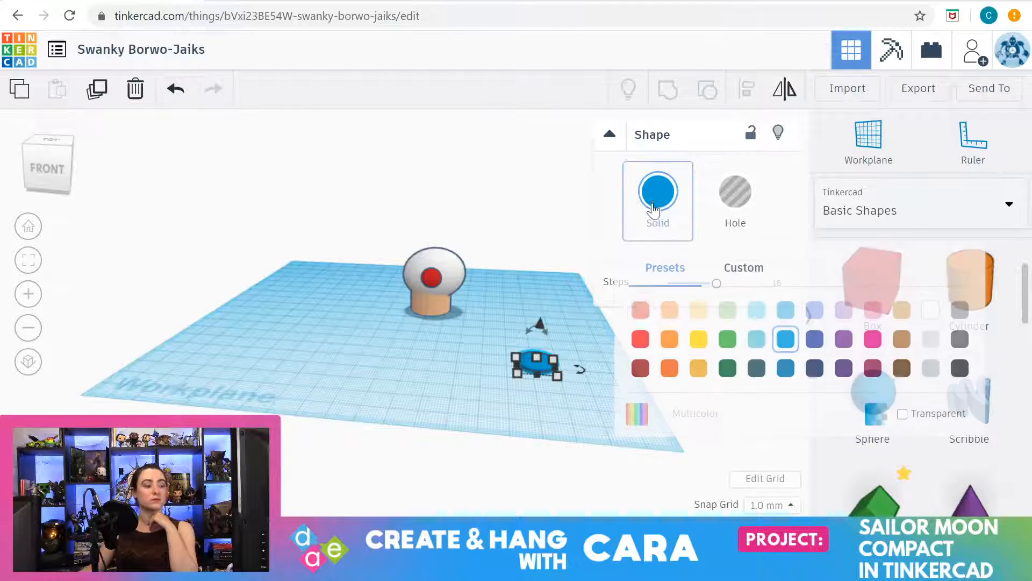
pyautogui.click(641, 338)
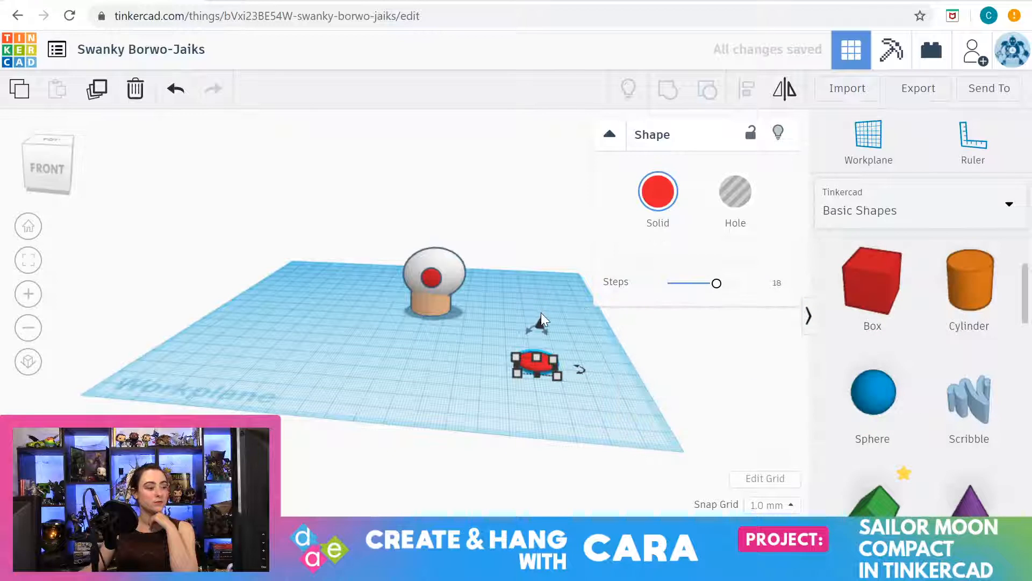
pyautogui.moveTo(542, 319); pyautogui.dragTo(546, 235)
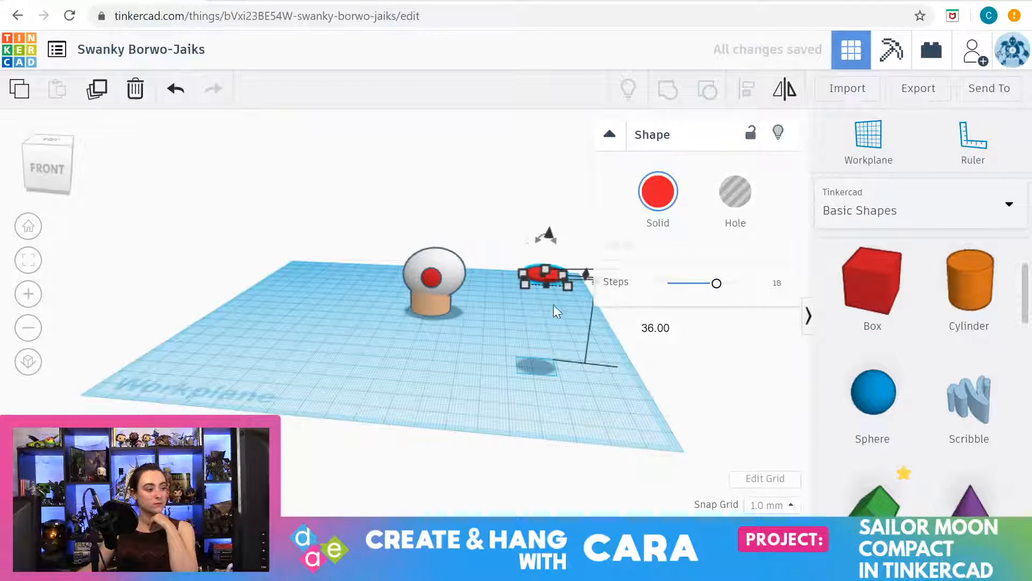
# Centre the raised red disc over the white cap, working from the top view
pyautogui.scroll(-3, 535, 301)
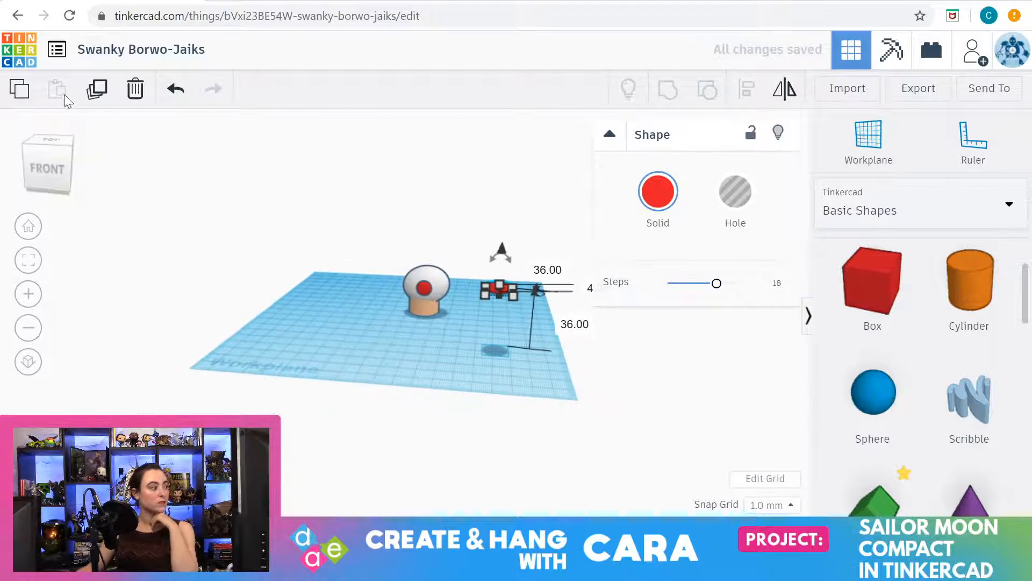
pyautogui.click(42, 135)
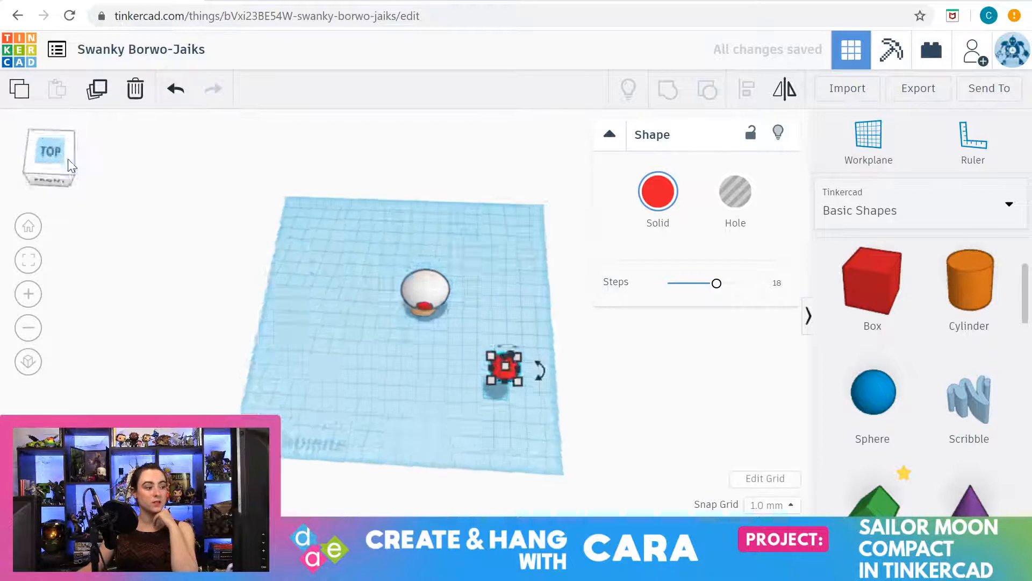
pyautogui.click(425, 391)
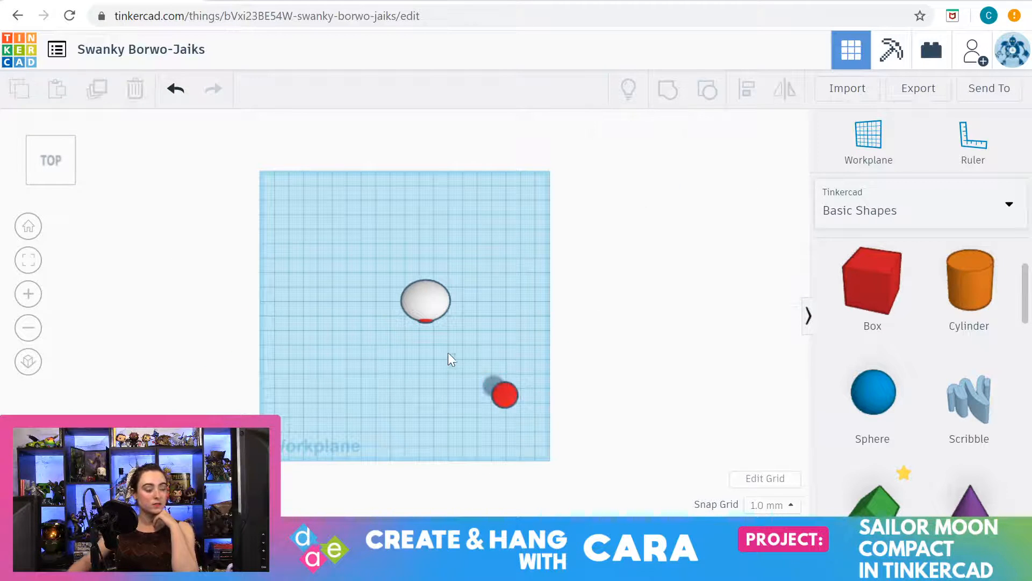
pyautogui.moveTo(502, 395); pyautogui.dragTo(423, 301)
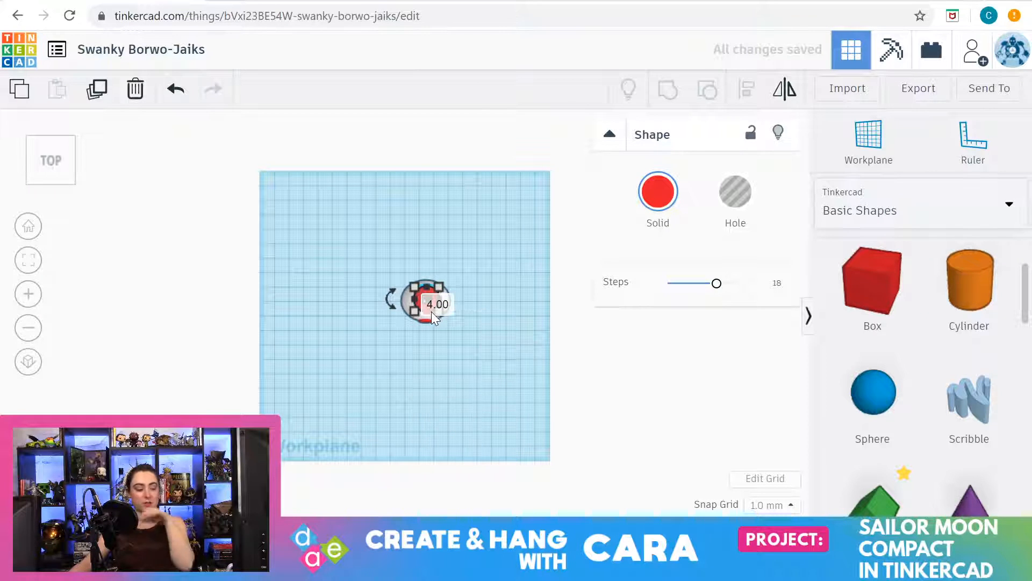
# Lower the red disc by 6 mm onto the top of the cap, to 30 mm above the workplane
pyautogui.moveTo(483, 394); pyautogui.dragTo(476, 372, button='right')
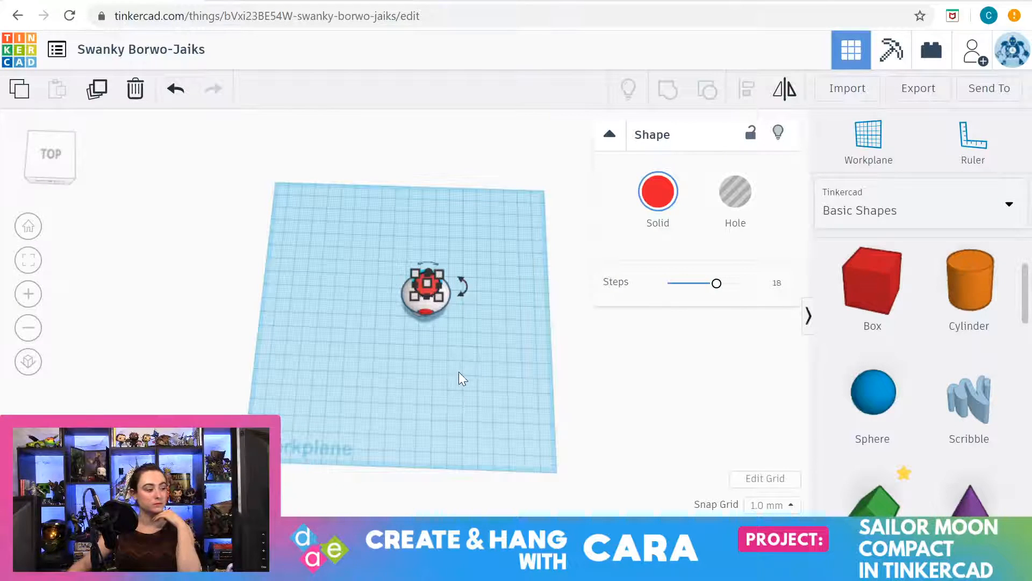
pyautogui.click(461, 372)
pyautogui.moveTo(461, 372); pyautogui.dragTo(448, 274, button='right')
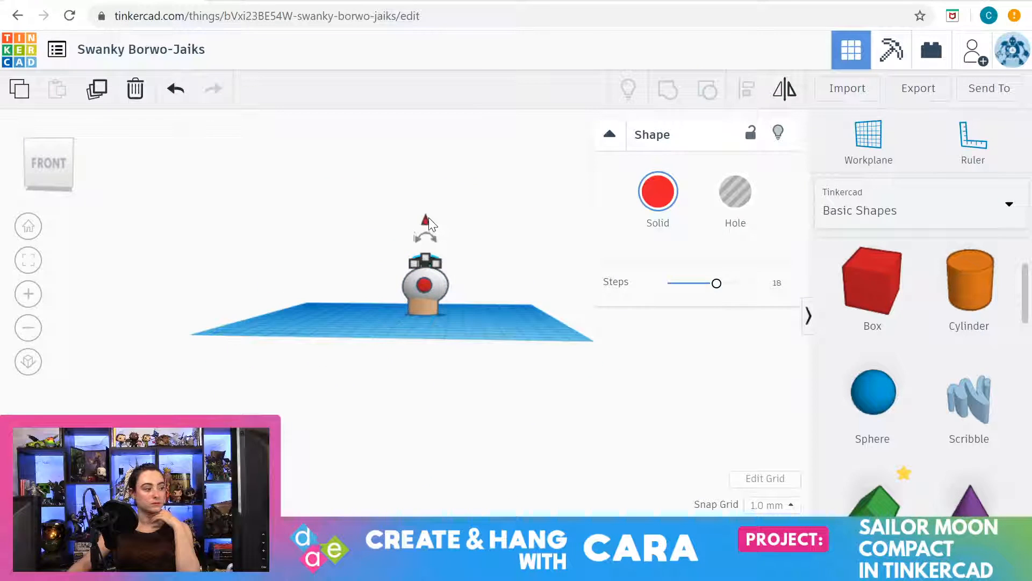
pyautogui.moveTo(427, 217); pyautogui.dragTo(429, 228)
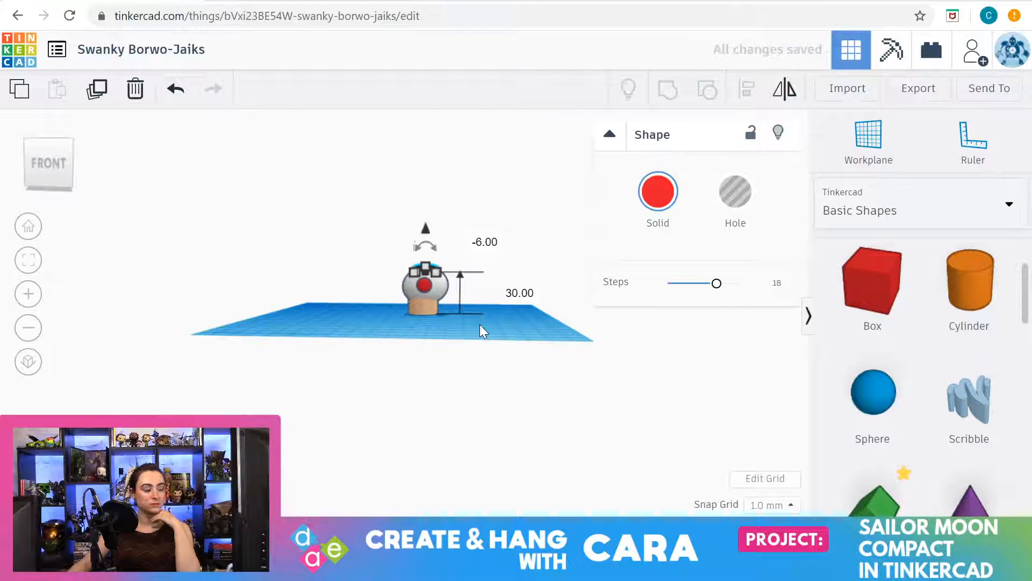
pyautogui.moveTo(481, 324); pyautogui.dragTo(503, 345, button='right')
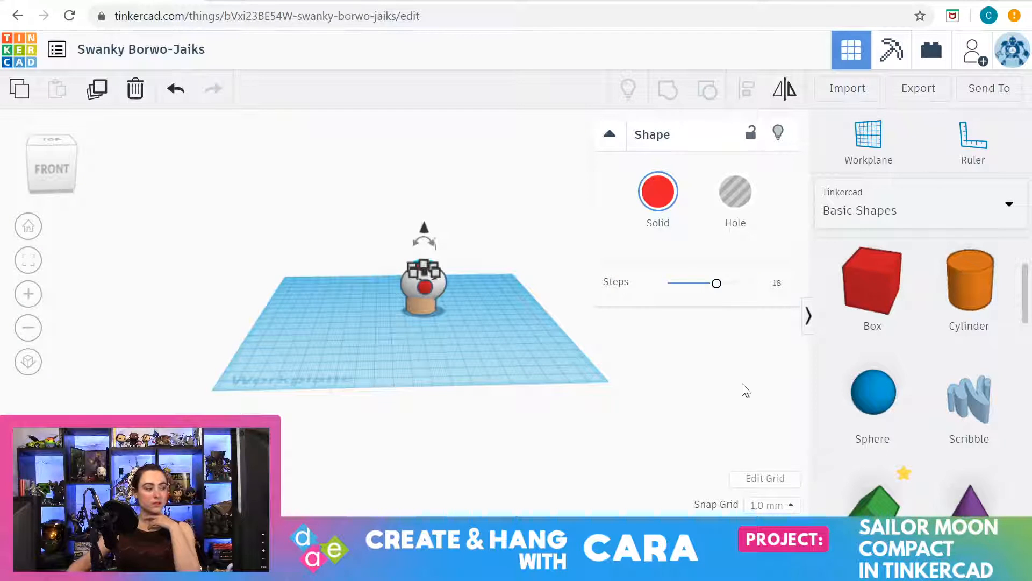
# Place another sphere by the mushroom's right side and resize its base to 15 mm by 13 mm
pyautogui.moveTo(484, 353); pyautogui.dragTo(394, 349, button='right')
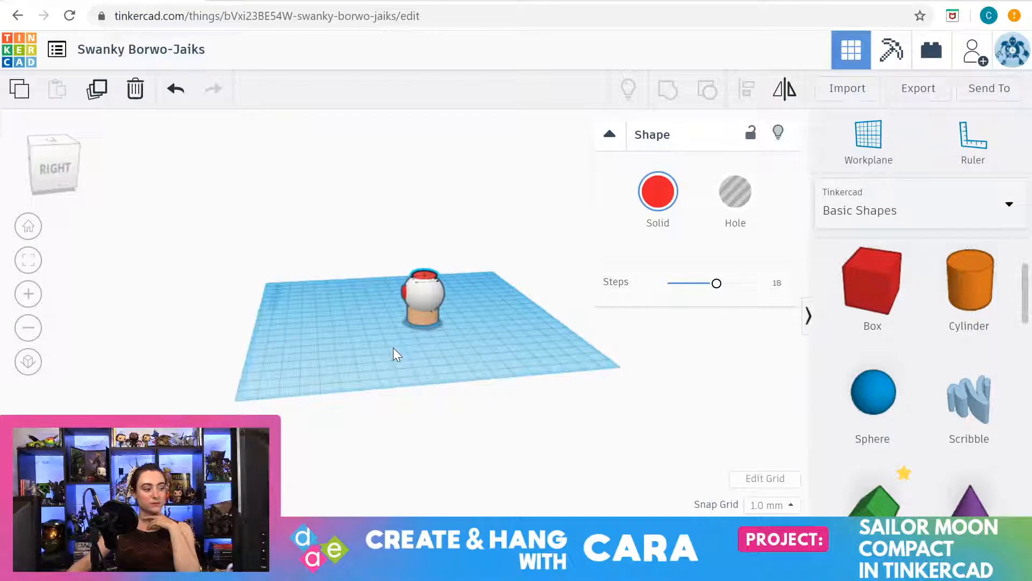
pyautogui.click(873, 392)
pyautogui.click(473, 351)
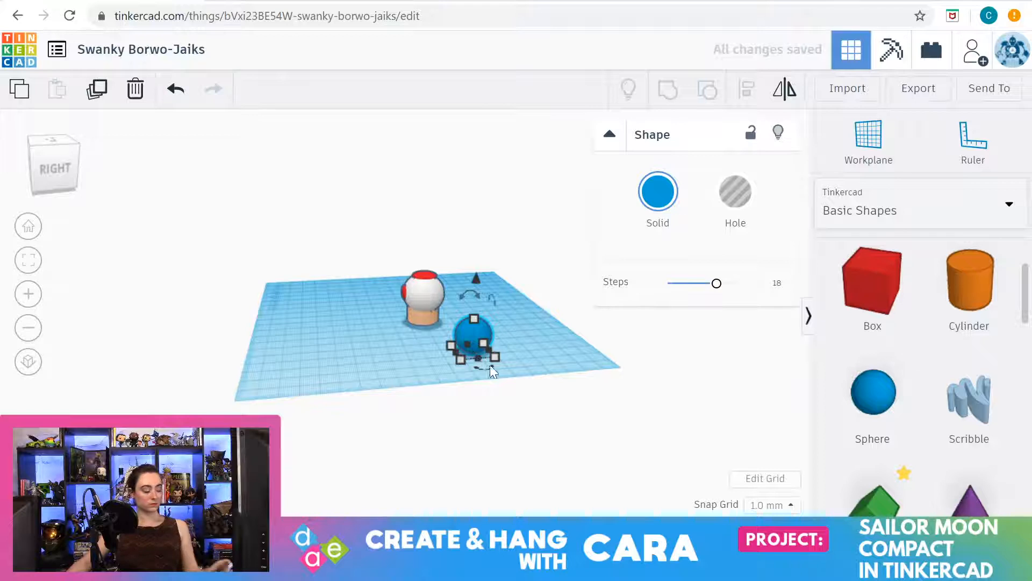
pyautogui.click(29, 261)
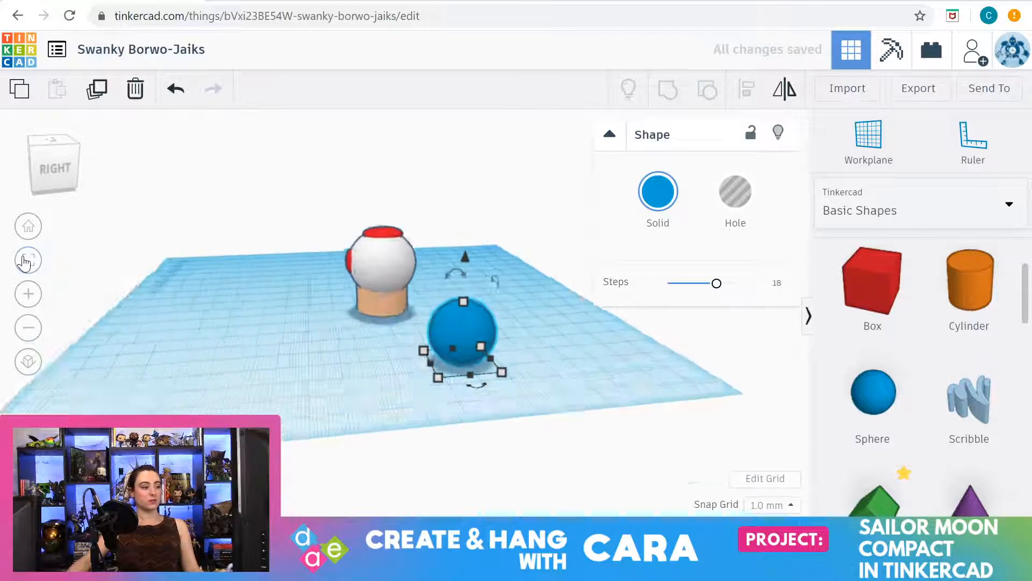
pyautogui.scroll(-3, 350, 423)
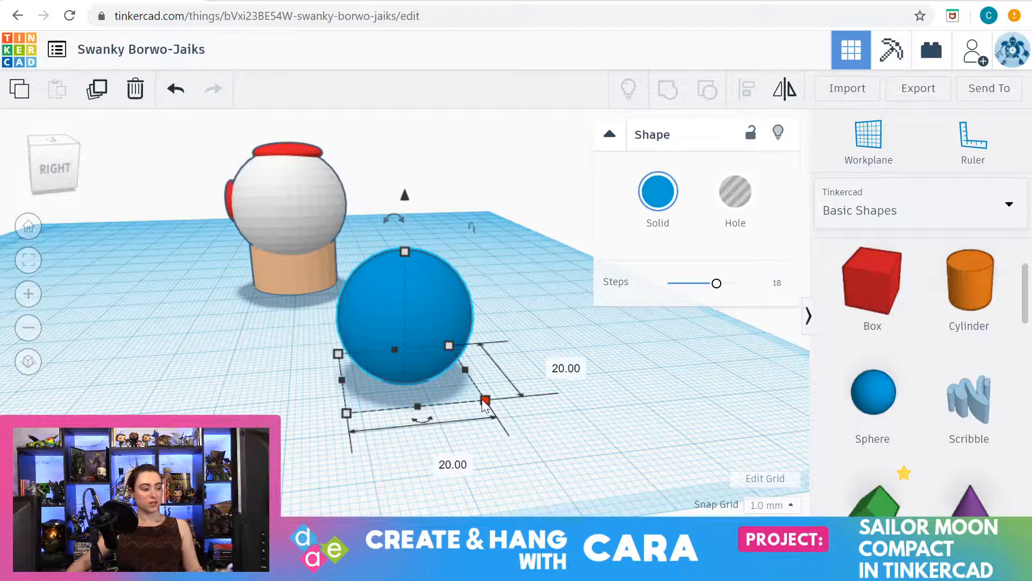
pyautogui.moveTo(482, 399); pyautogui.dragTo(410, 351)
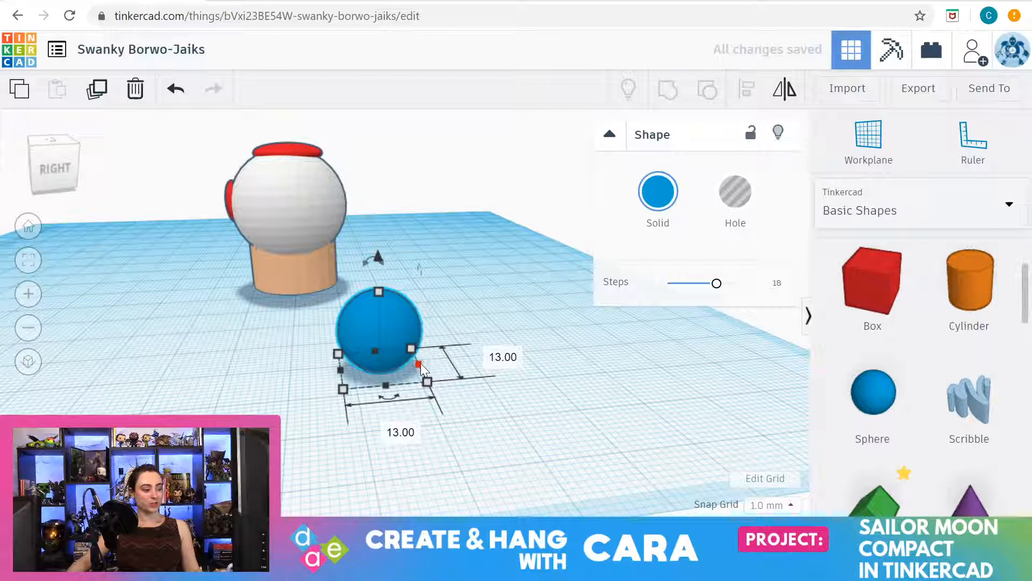
pyautogui.moveTo(423, 363); pyautogui.dragTo(429, 363)
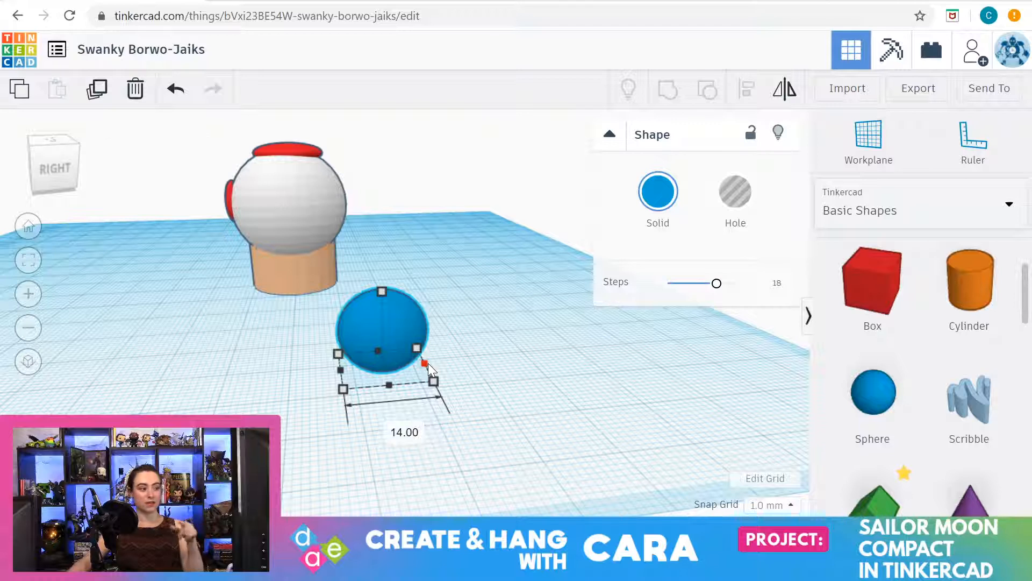
pyautogui.moveTo(429, 363); pyautogui.dragTo(431, 363)
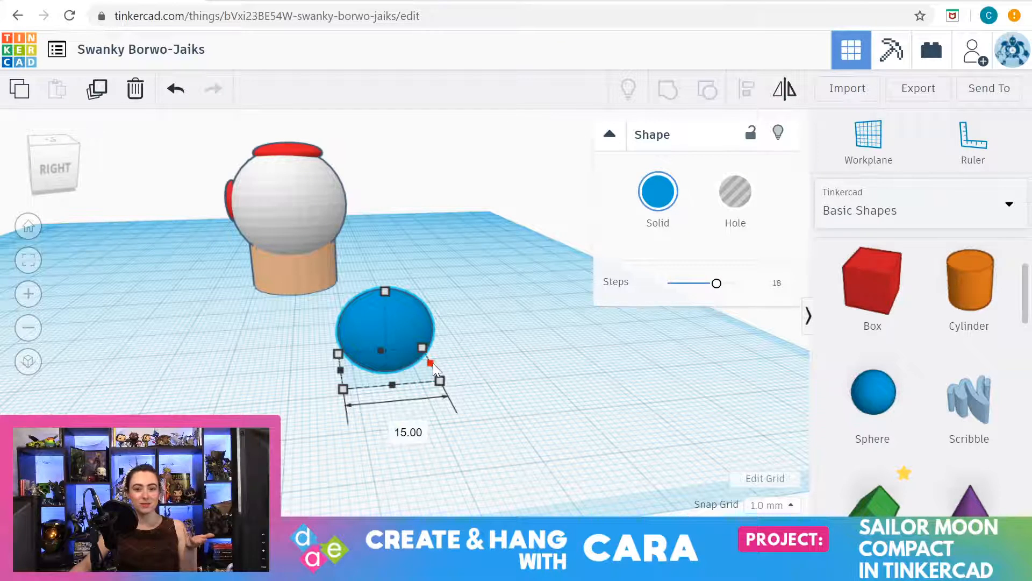
# Flatten the sphere beside the mushroom to 1 mm thick and colour it red
pyautogui.moveTo(433, 363); pyautogui.dragTo(391, 349)
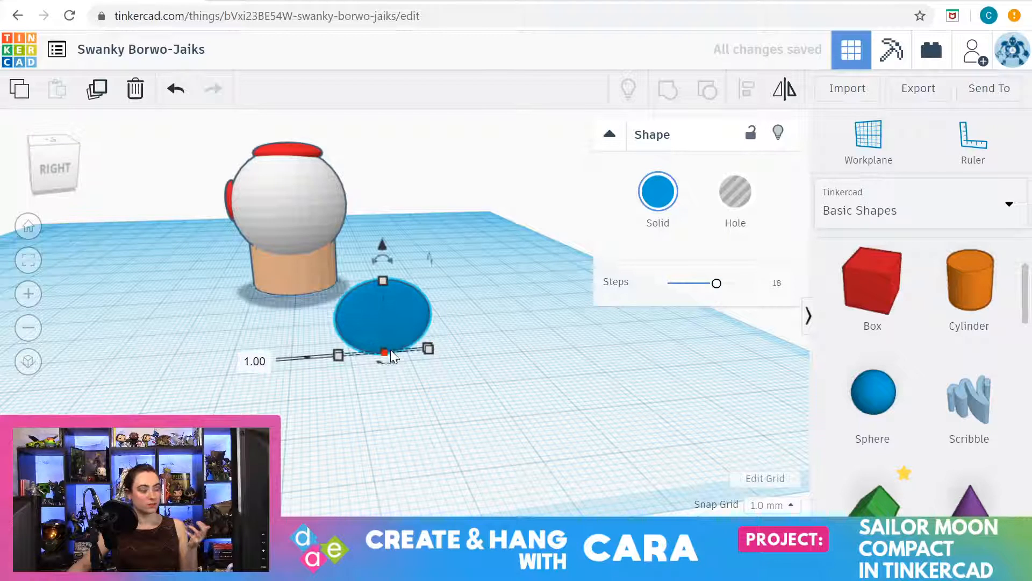
pyautogui.click(657, 191)
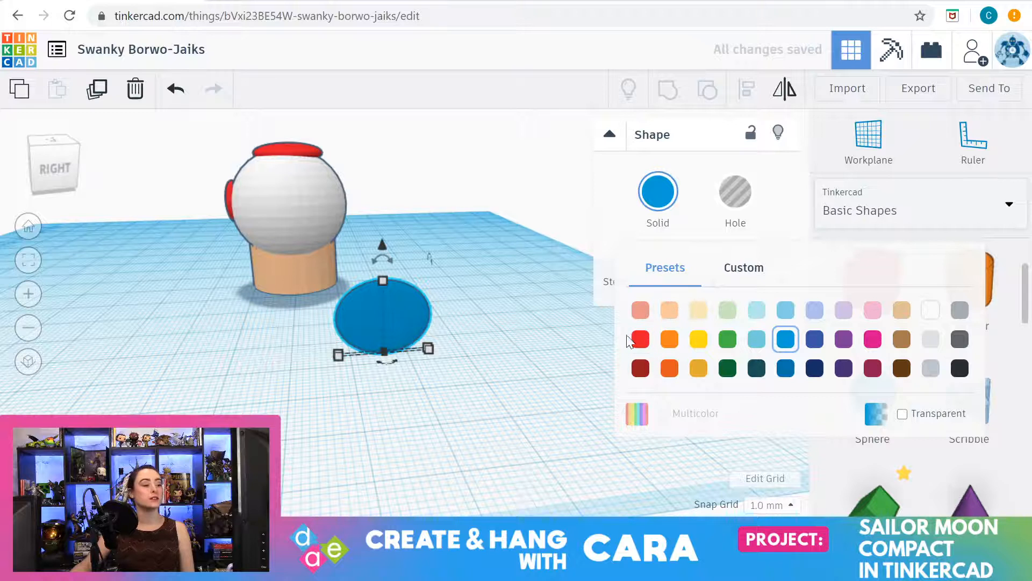
pyautogui.click(643, 338)
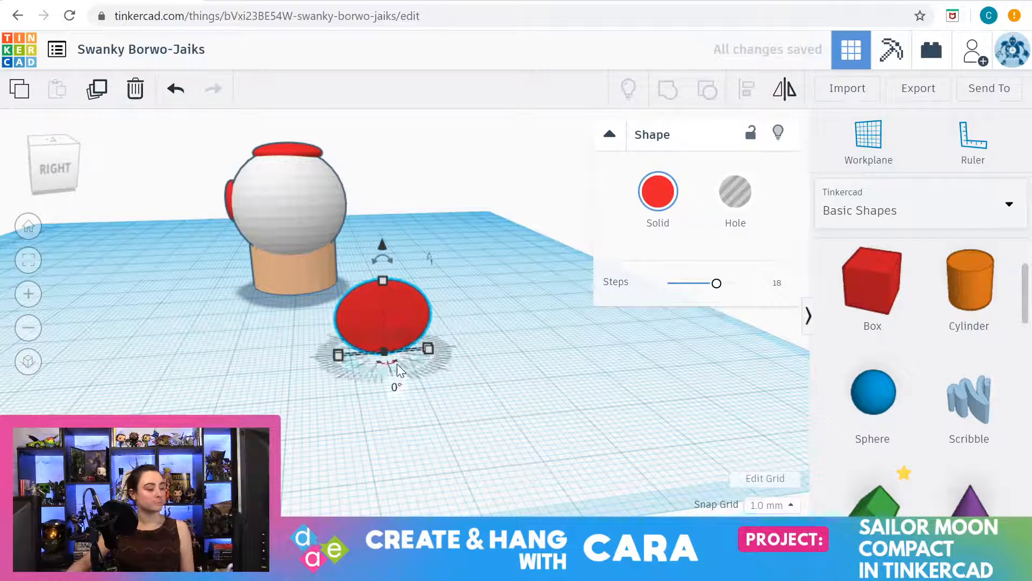
# Raise the red disc about 18 mm and move it against the right side of the white cap
pyautogui.moveTo(380, 246); pyautogui.dragTo(395, 134)
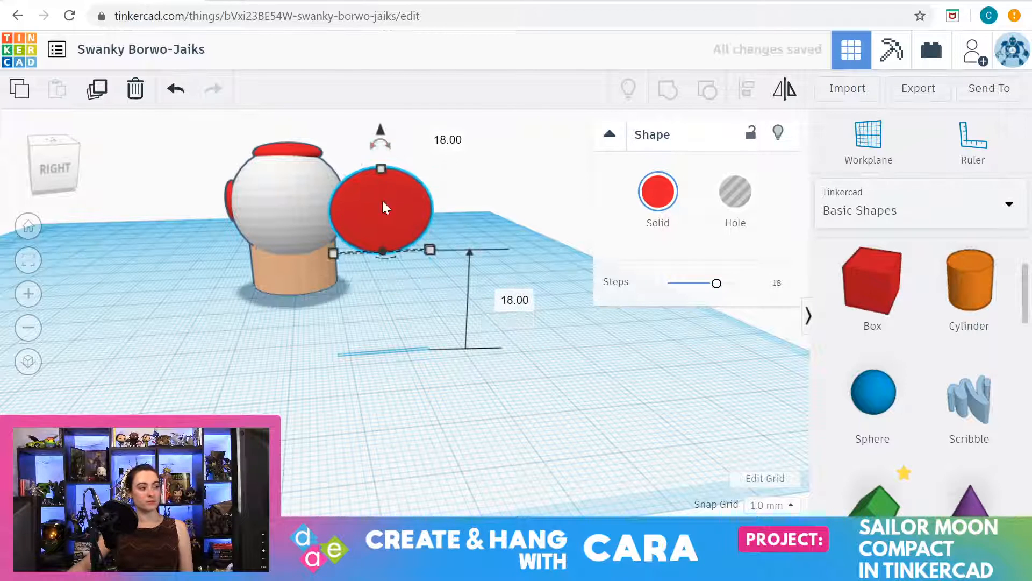
pyautogui.moveTo(379, 209); pyautogui.dragTo(286, 194)
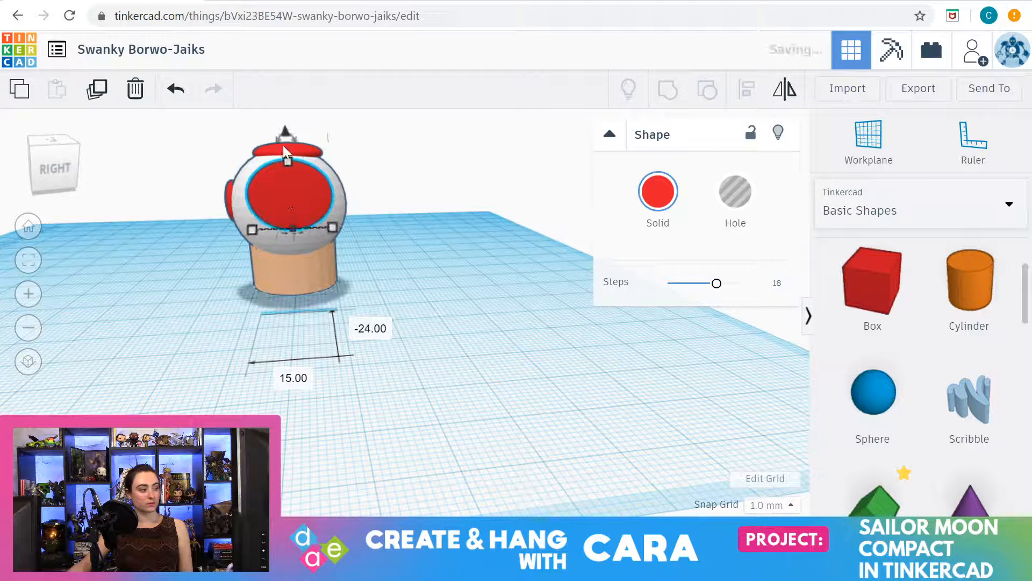
pyautogui.moveTo(284, 131); pyautogui.dragTo(283, 144)
pyautogui.moveTo(428, 217); pyautogui.dragTo(349, 209, button='right')
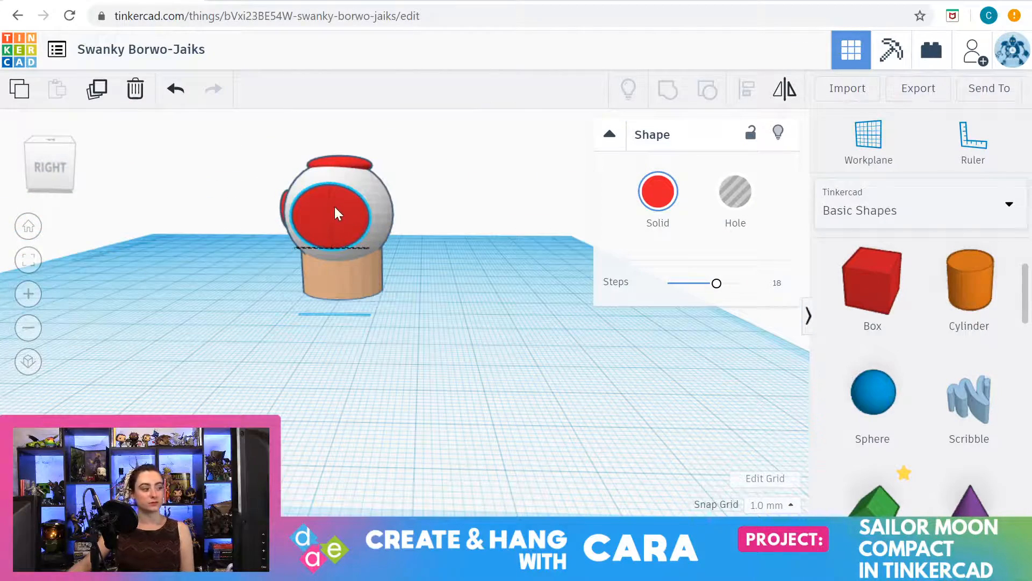
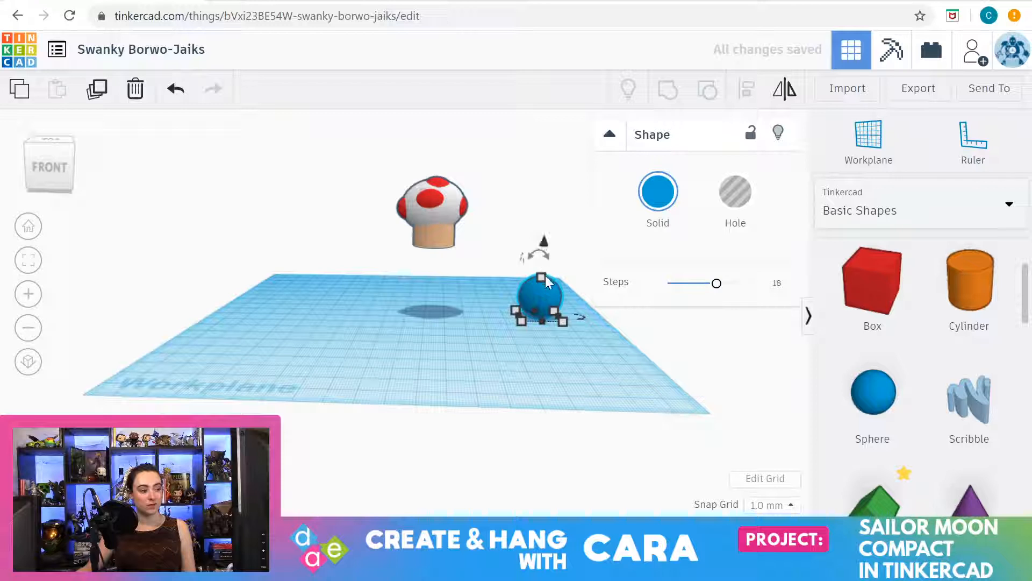
pyautogui.moveTo(543, 275)
pyautogui.mouseDown()
pyautogui.moveTo(544, 252)
pyautogui.moveTo(544, 263)
pyautogui.mouseUp()
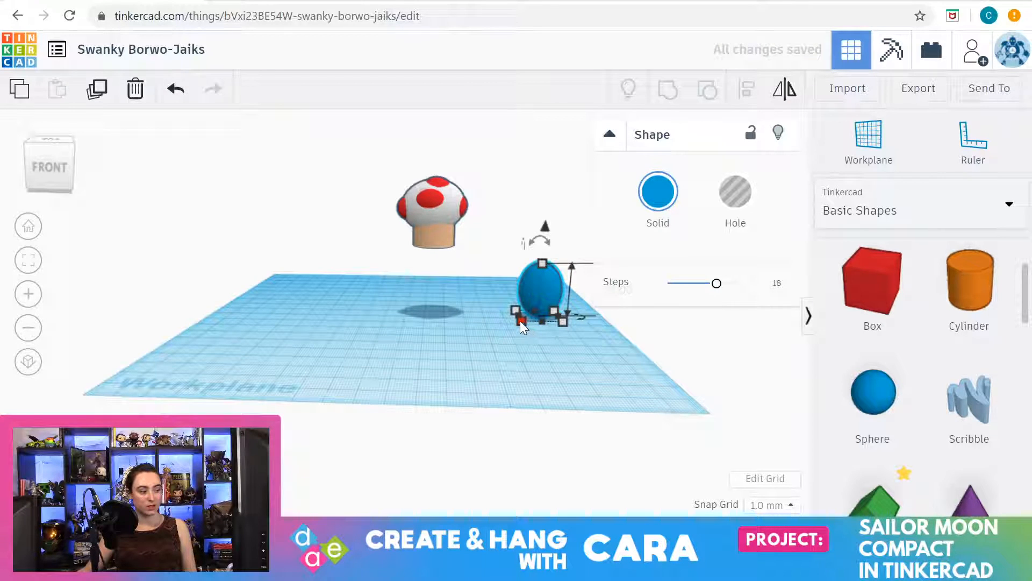
pyautogui.moveTo(519, 310); pyautogui.dragTo(541, 311)
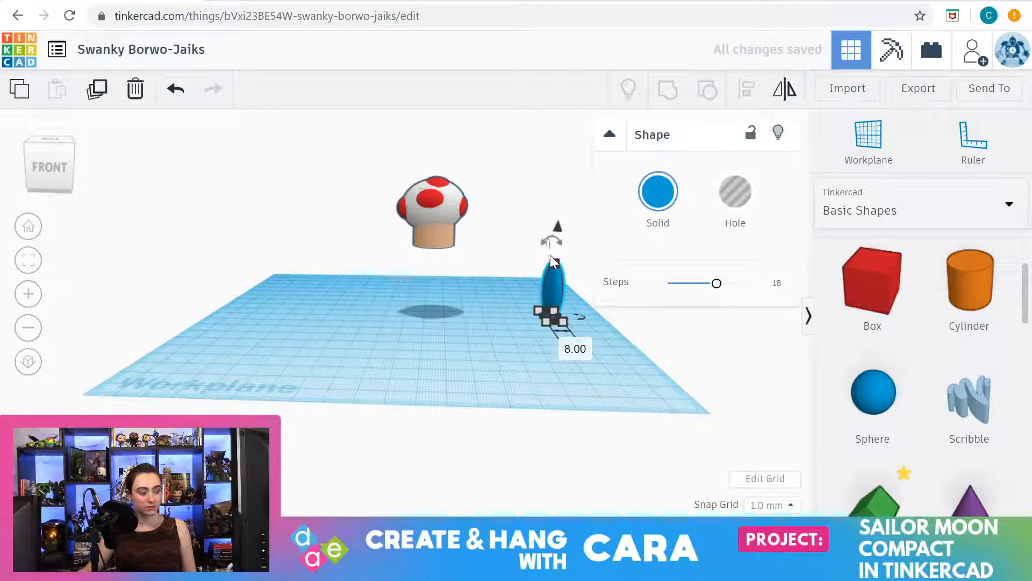
pyautogui.click(173, 91)
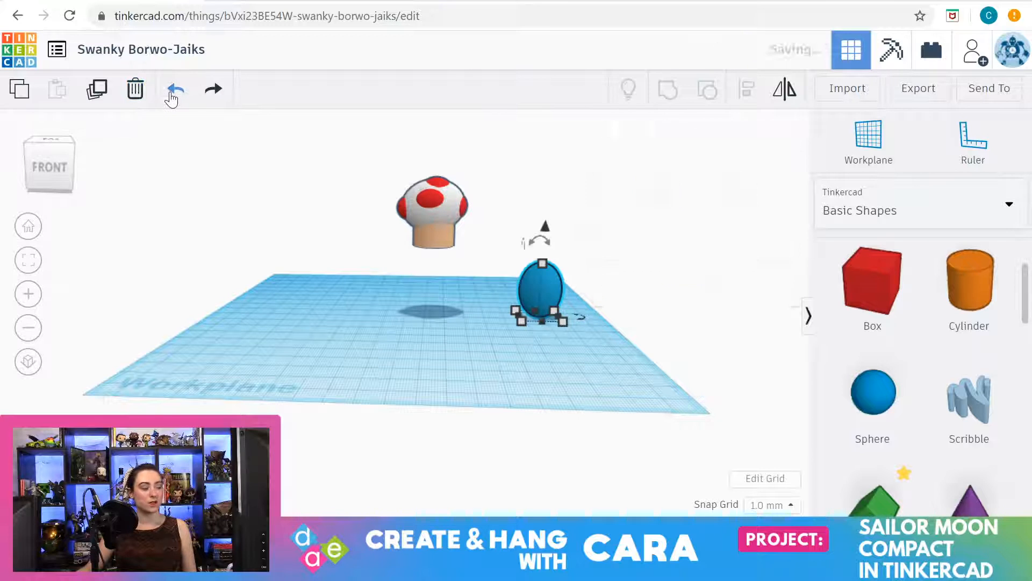
pyautogui.click(173, 92)
pyautogui.click(173, 92)
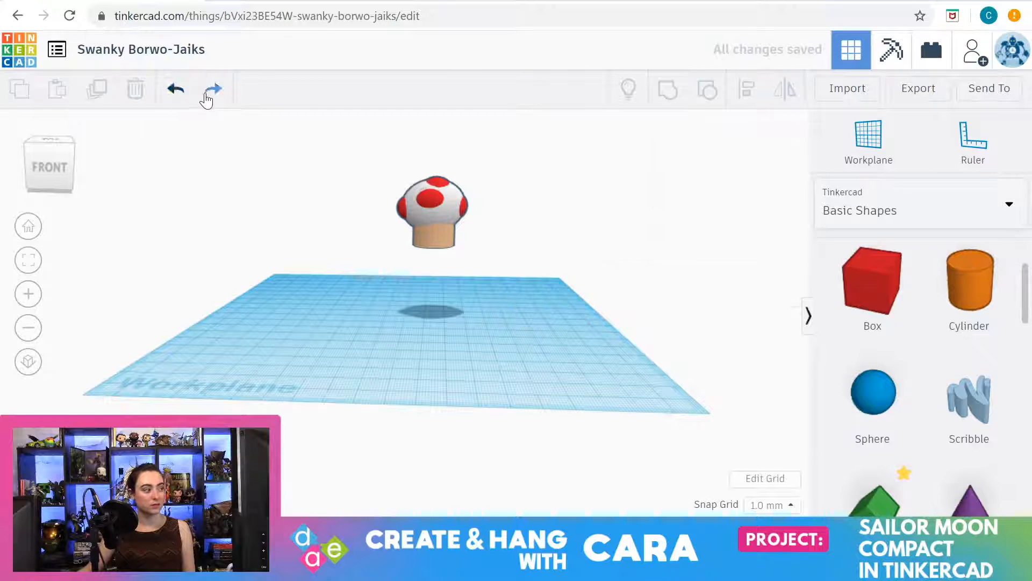
pyautogui.click(210, 91)
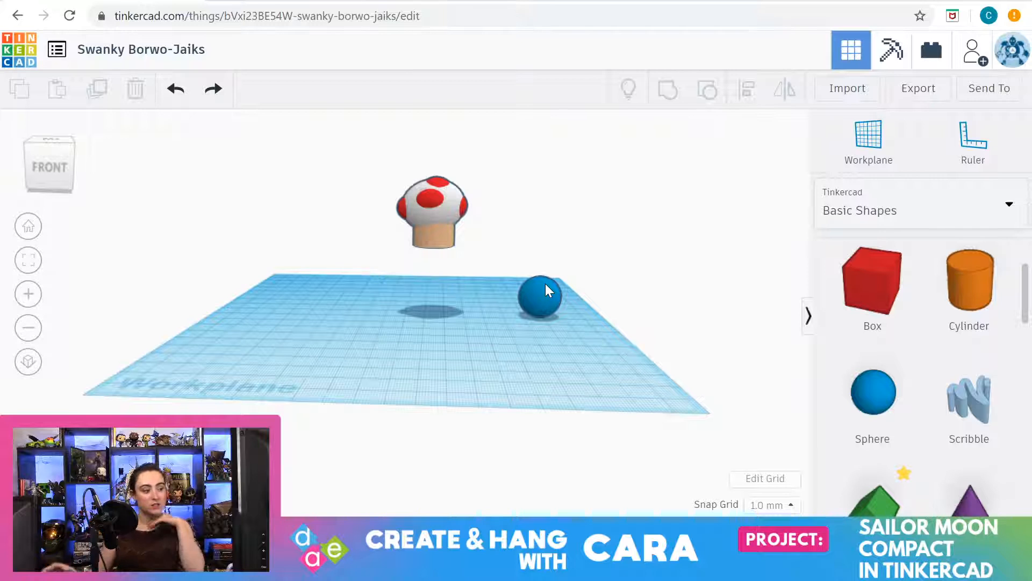
# Scale the blue sphere beside the mushroom proportionally to 6 mm
pyautogui.click(544, 281)
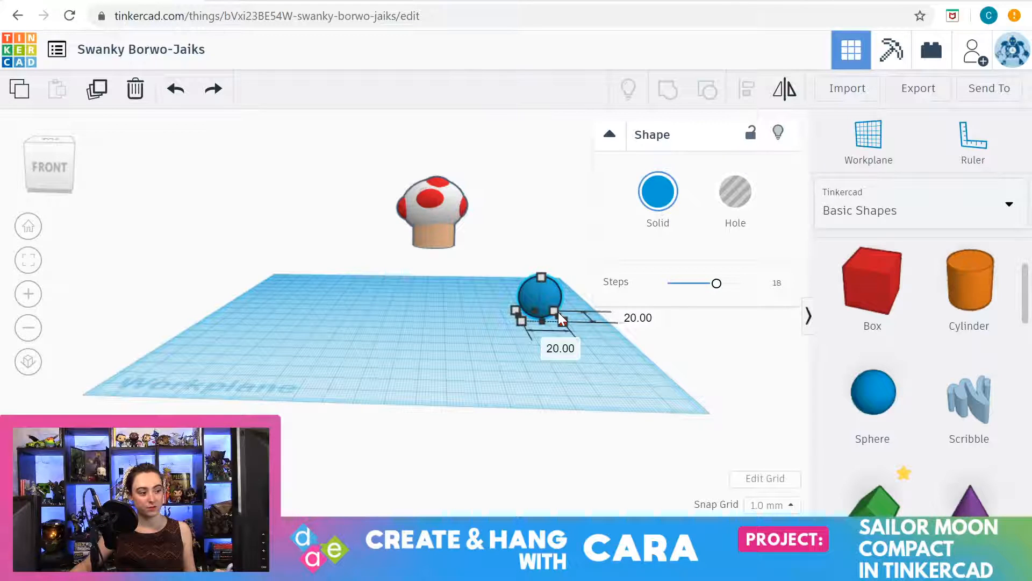
pyautogui.moveTo(562, 319); pyautogui.dragTo(540, 299)
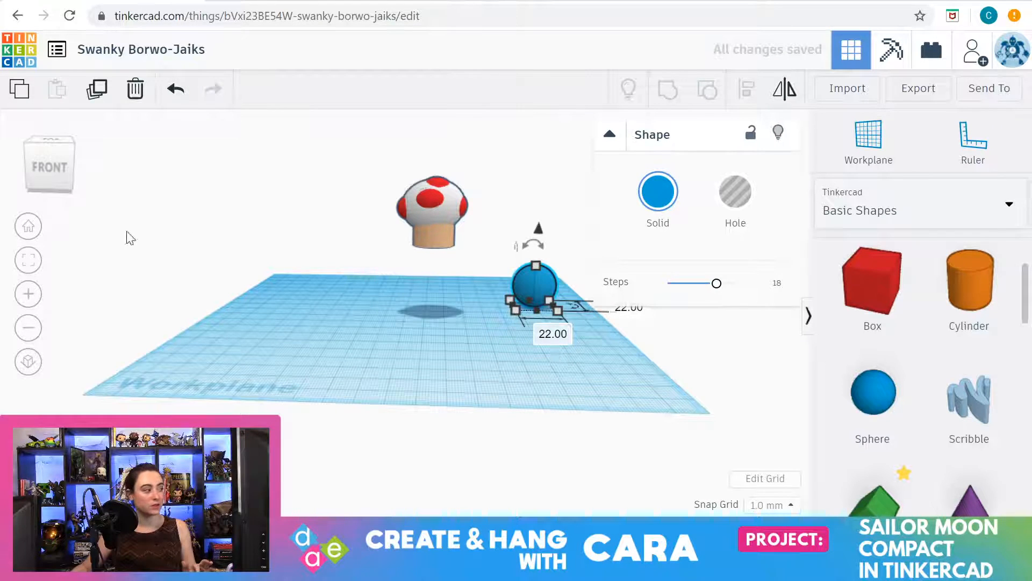
pyautogui.click(29, 259)
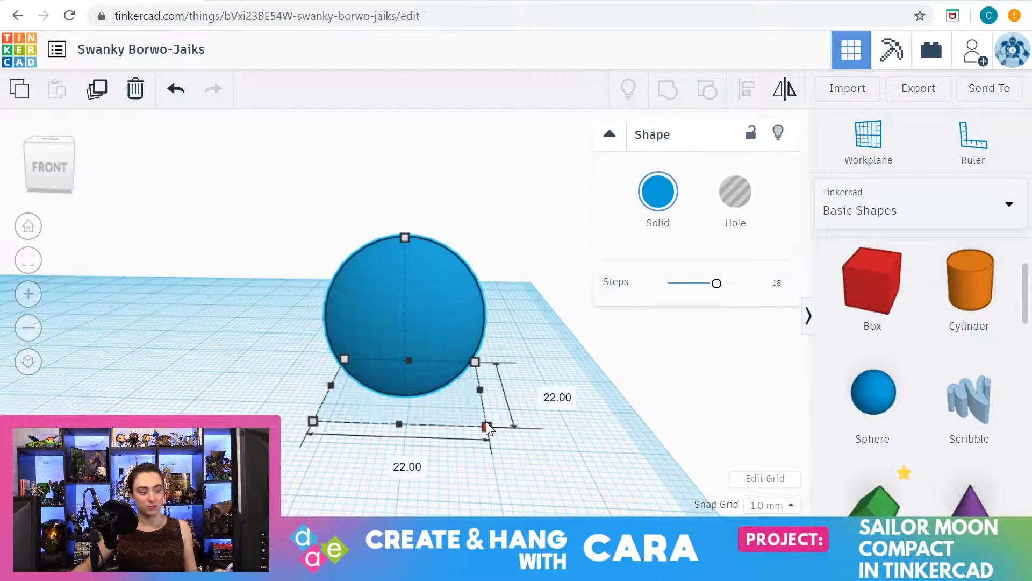
pyautogui.moveTo(486, 424); pyautogui.dragTo(402, 327)
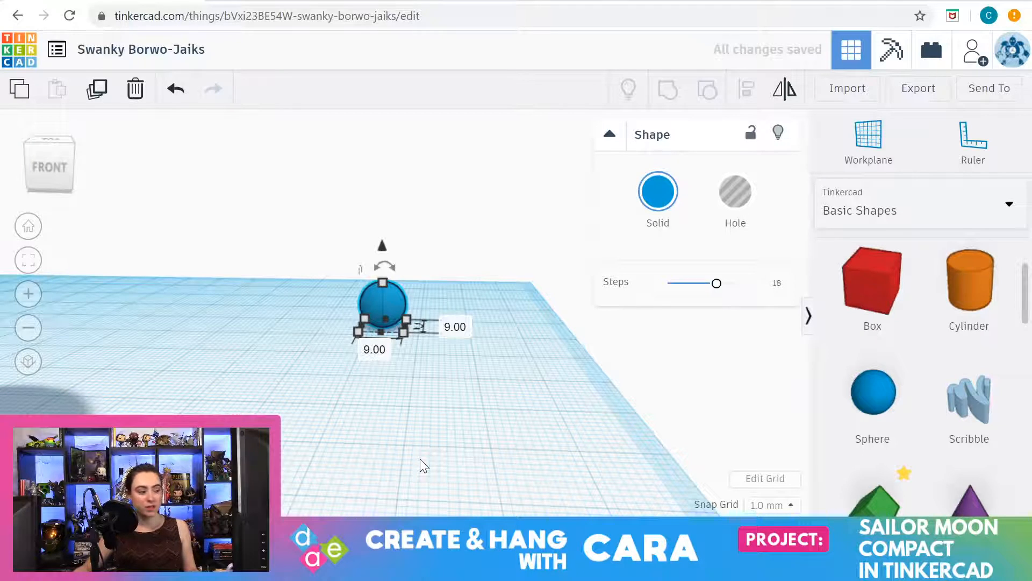
pyautogui.moveTo(421, 459); pyautogui.dragTo(379, 460, button='right')
pyautogui.moveTo(486, 397); pyautogui.dragTo(519, 402, button='right')
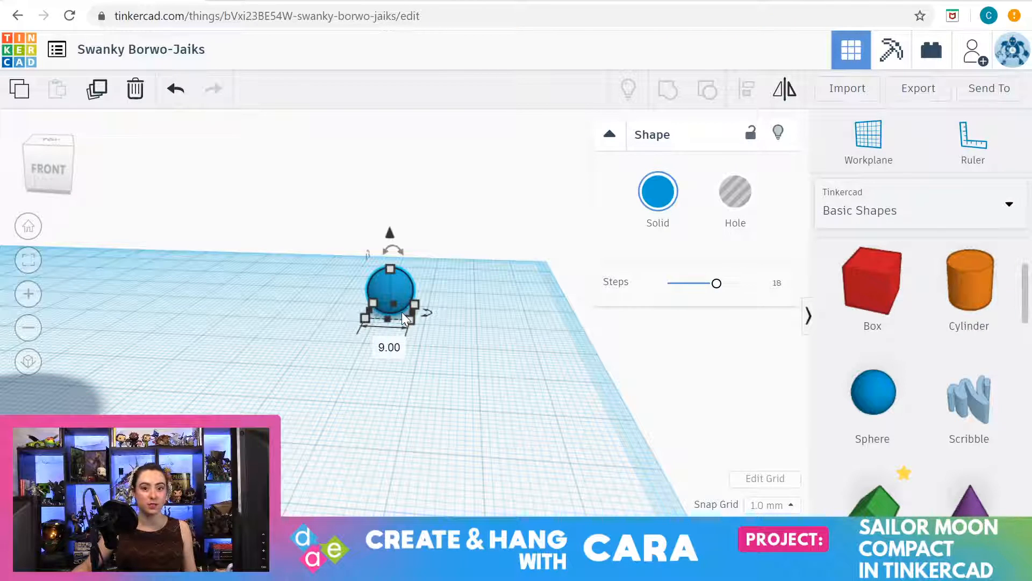
pyautogui.keyDown('shift'); pyautogui.moveTo(408, 315); pyautogui.dragTo(401, 301); pyautogui.keyUp('shift')
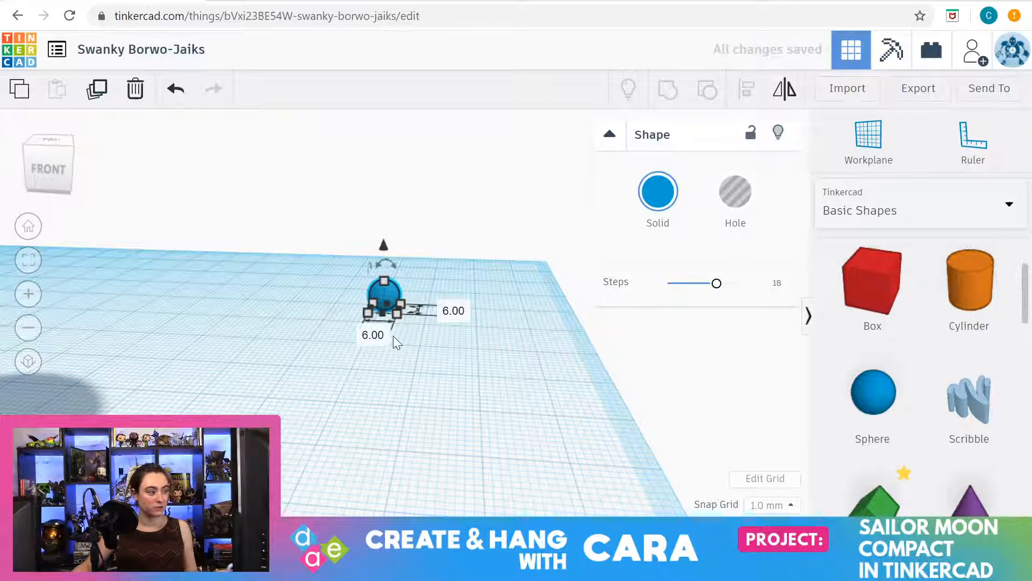
# Narrow the small sphere's base to 2 mm by 2 mm and colour it black
pyautogui.click(28, 259)
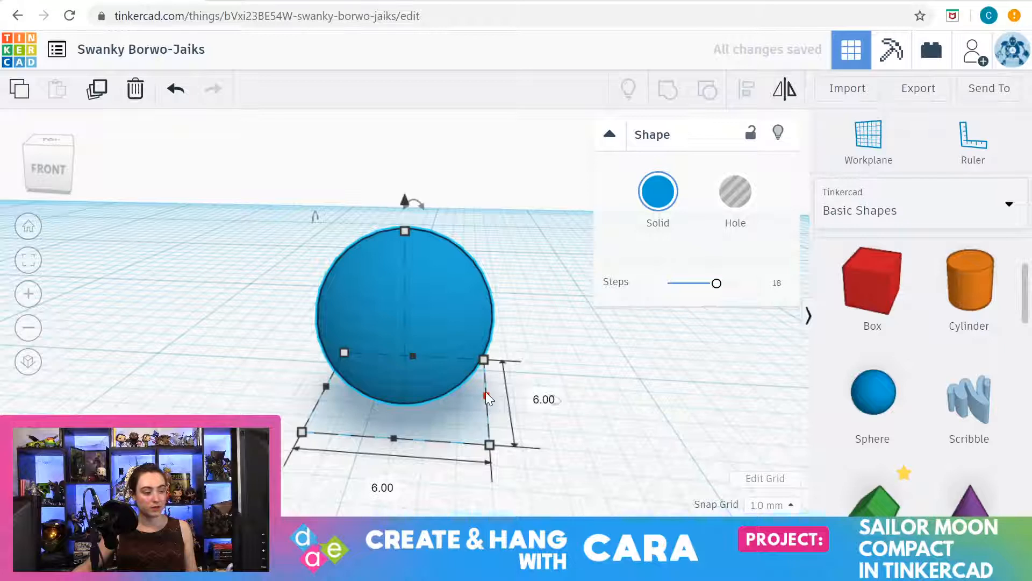
pyautogui.moveTo(488, 398); pyautogui.dragTo(386, 388)
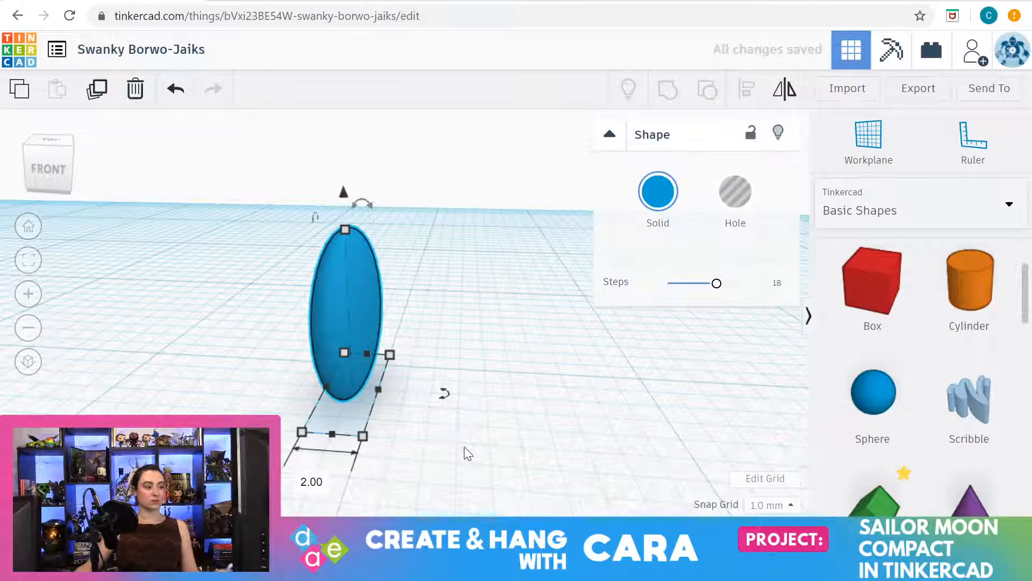
pyautogui.click(658, 192)
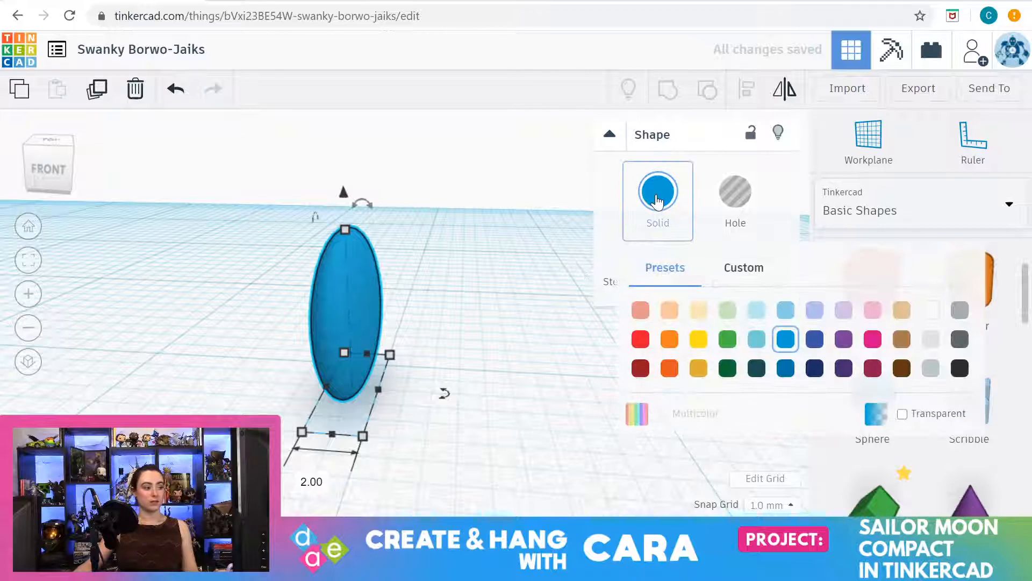
pyautogui.click(960, 367)
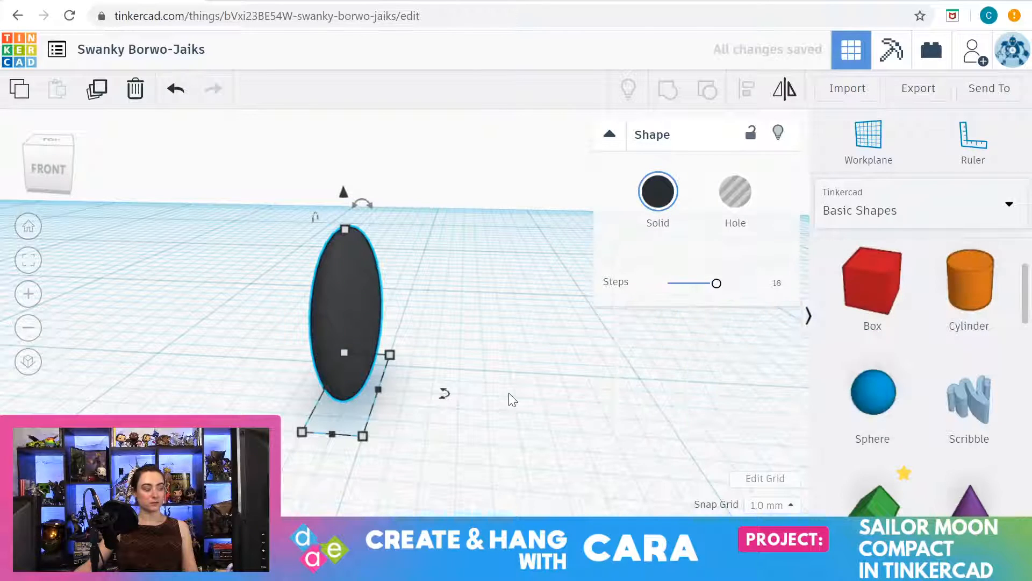
pyautogui.moveTo(515, 388); pyautogui.dragTo(344, 386, button='right')
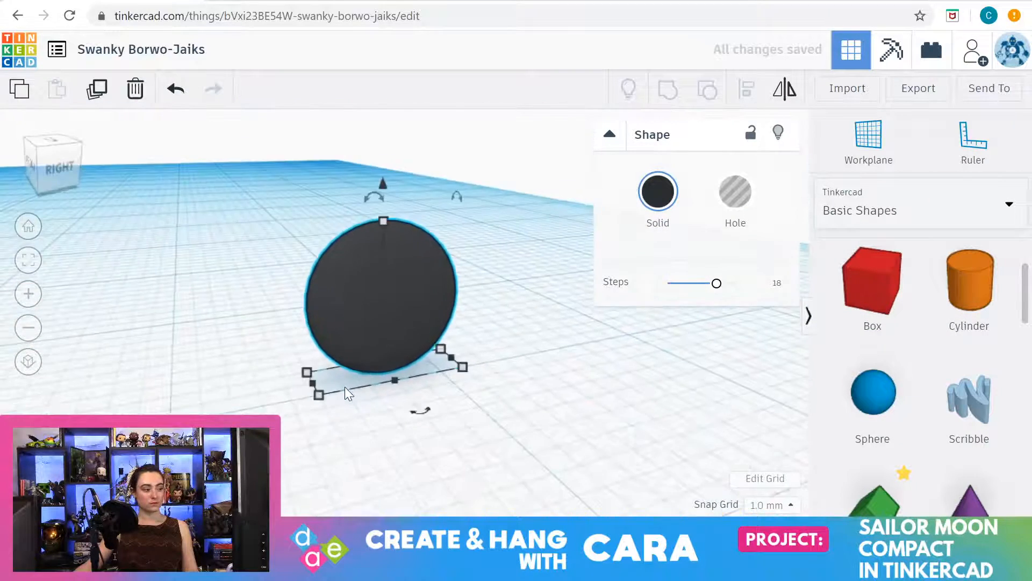
pyautogui.moveTo(448, 360); pyautogui.dragTo(370, 372)
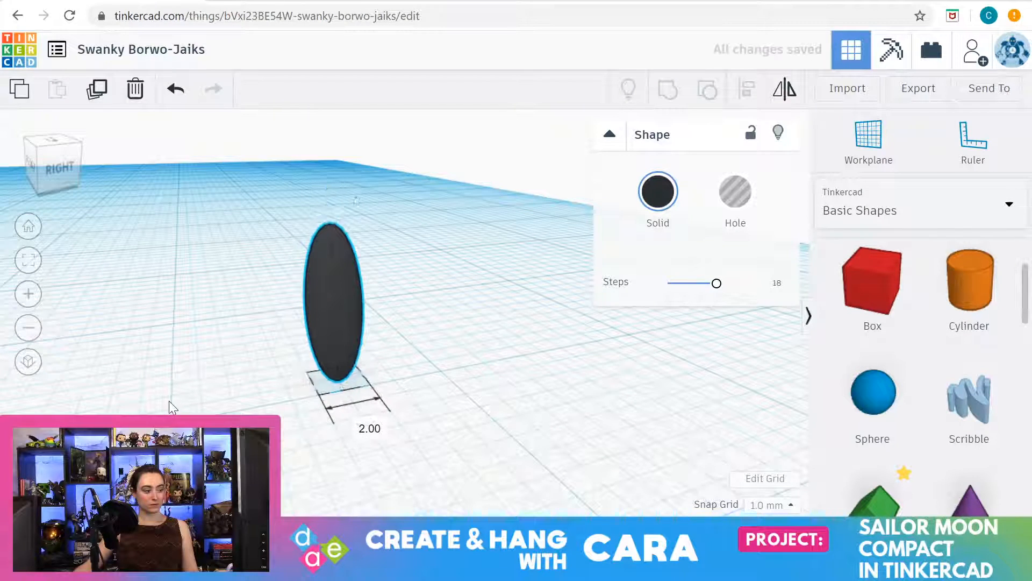
pyautogui.moveTo(169, 401); pyautogui.dragTo(399, 438, button='right')
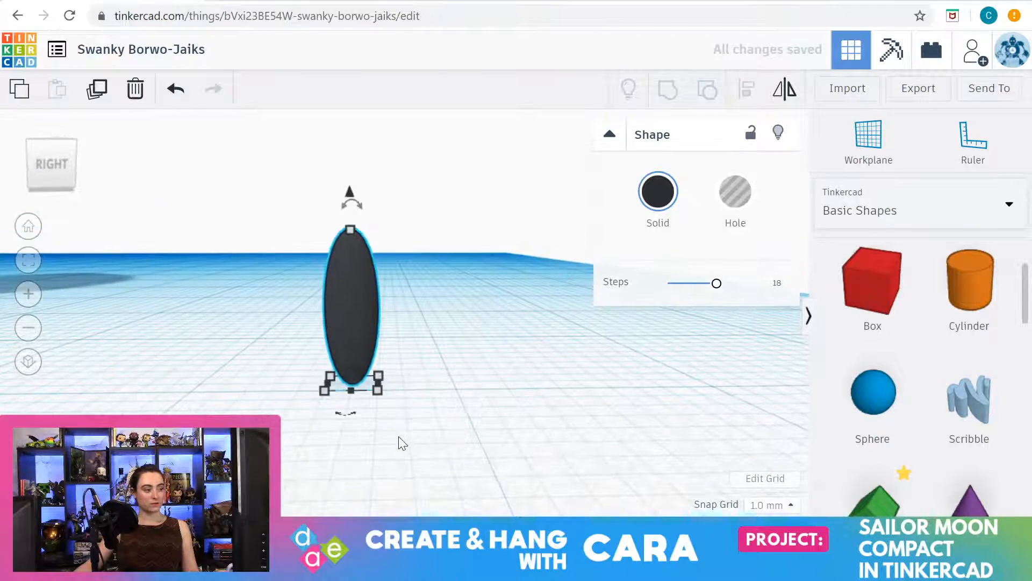
# Move the small black oval across the workplane onto the mushroom's shadow
pyautogui.click(28, 226)
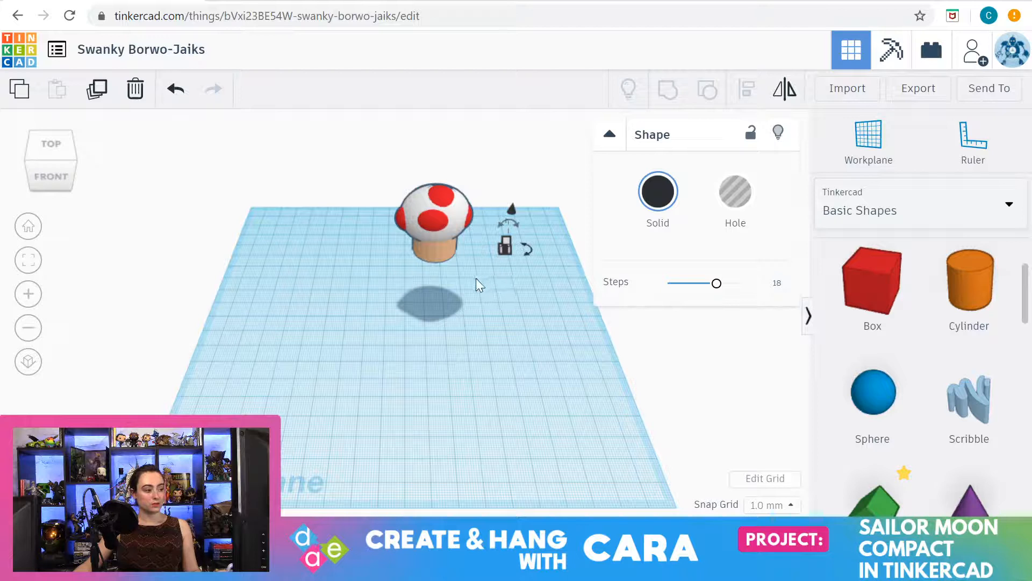
pyautogui.click(422, 302)
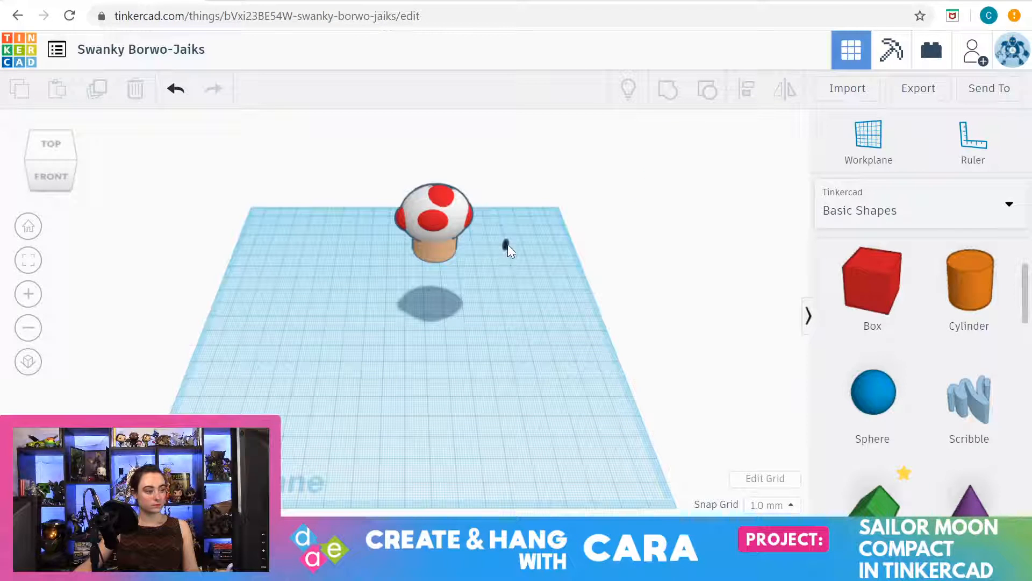
pyautogui.click(503, 276)
pyautogui.click(520, 290)
pyautogui.moveTo(504, 241); pyautogui.dragTo(433, 301)
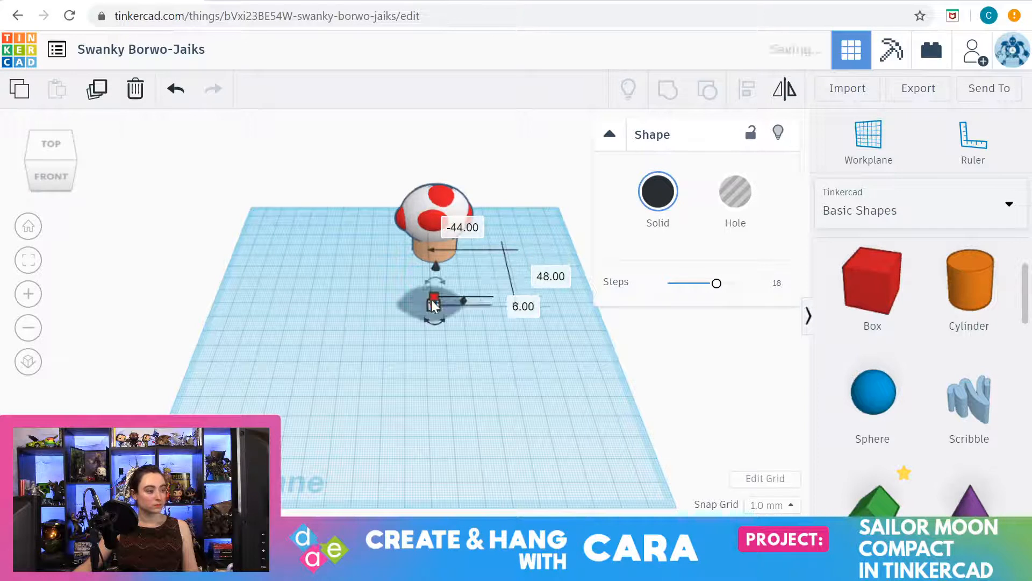
# Position the black oval in front of the left side of the stem, raised to 47 mm above the workplane
pyautogui.click(28, 260)
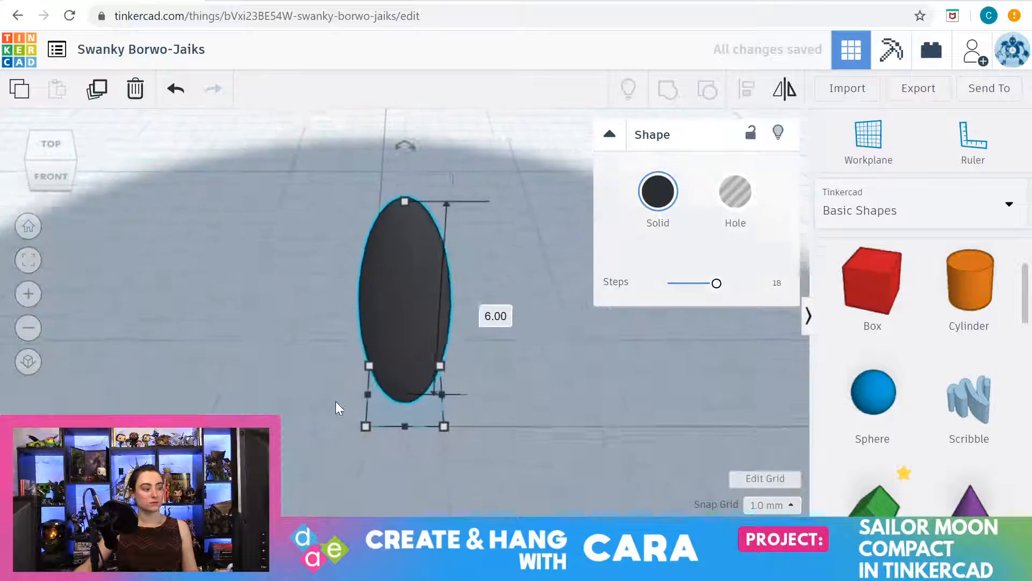
pyautogui.scroll(-2, 212, 319)
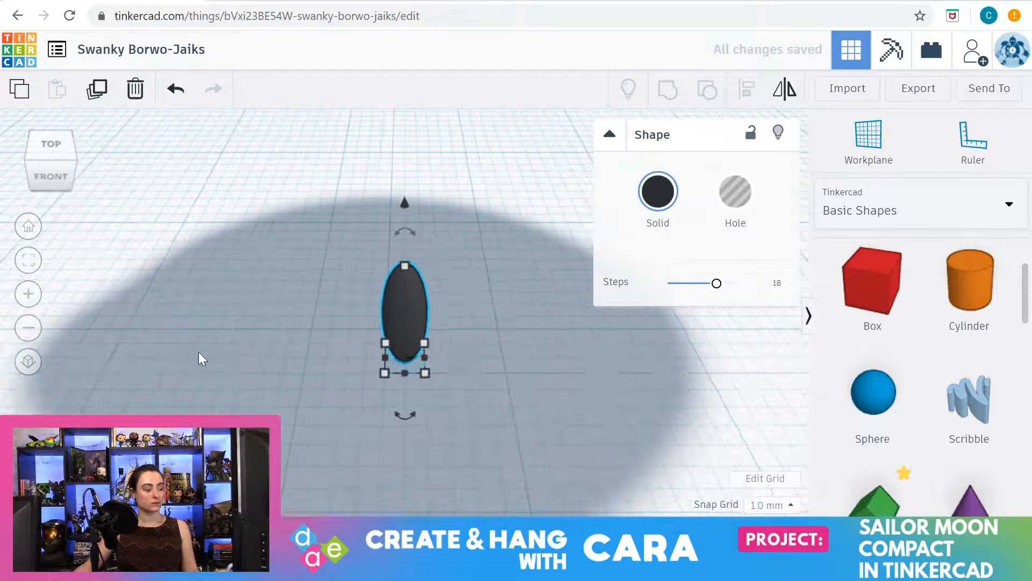
pyautogui.scroll(-2, 276, 307)
pyautogui.moveTo(405, 227); pyautogui.dragTo(441, 11)
pyautogui.scroll(-4, 488, 204)
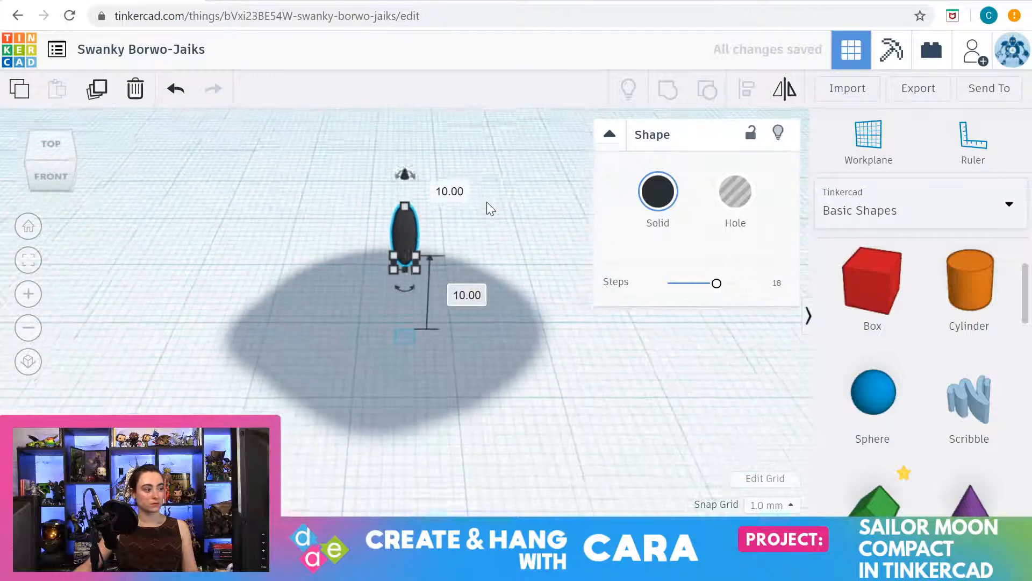
pyautogui.moveTo(403, 223); pyautogui.dragTo(421, 171)
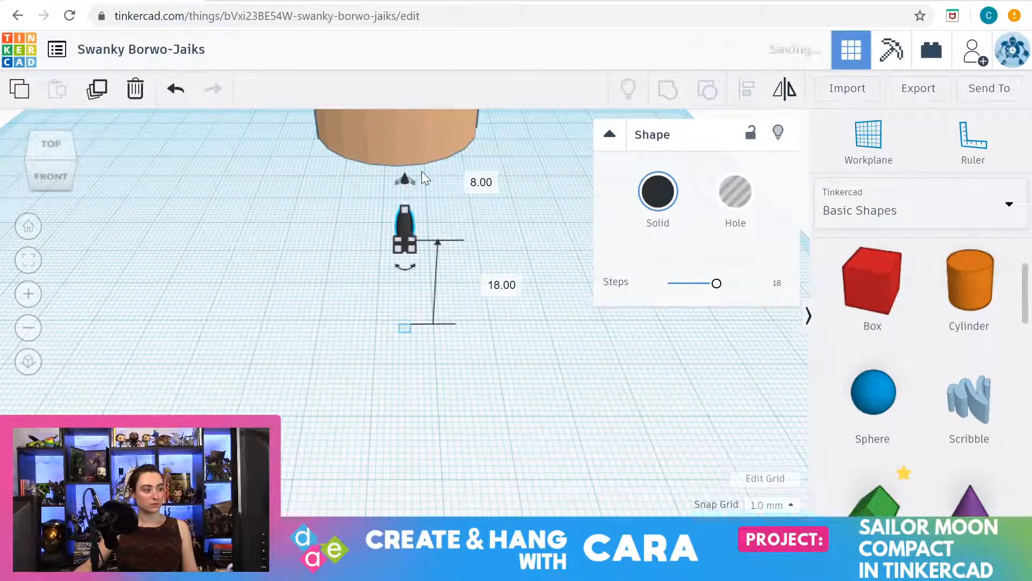
pyautogui.click(395, 301)
pyautogui.moveTo(401, 228); pyautogui.dragTo(392, 57)
pyautogui.scroll(-4, 423, 300)
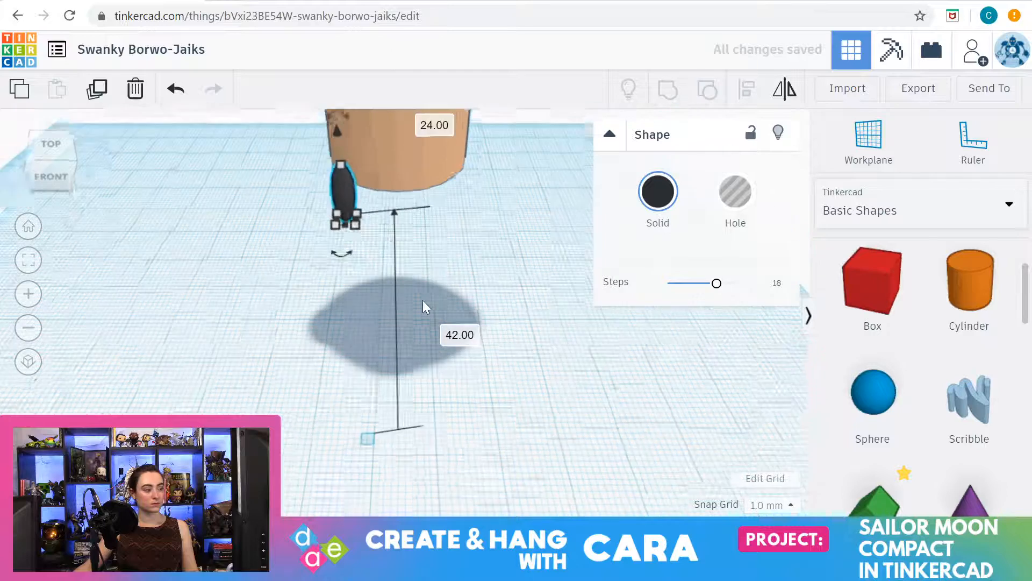
pyautogui.moveTo(354, 167); pyautogui.dragTo(352, 129)
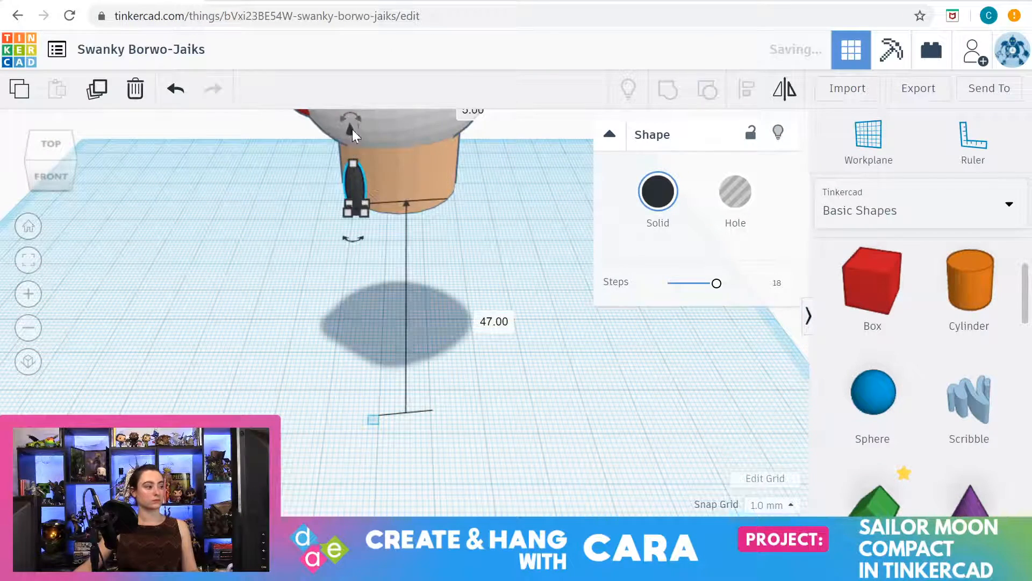
pyautogui.click(37, 259)
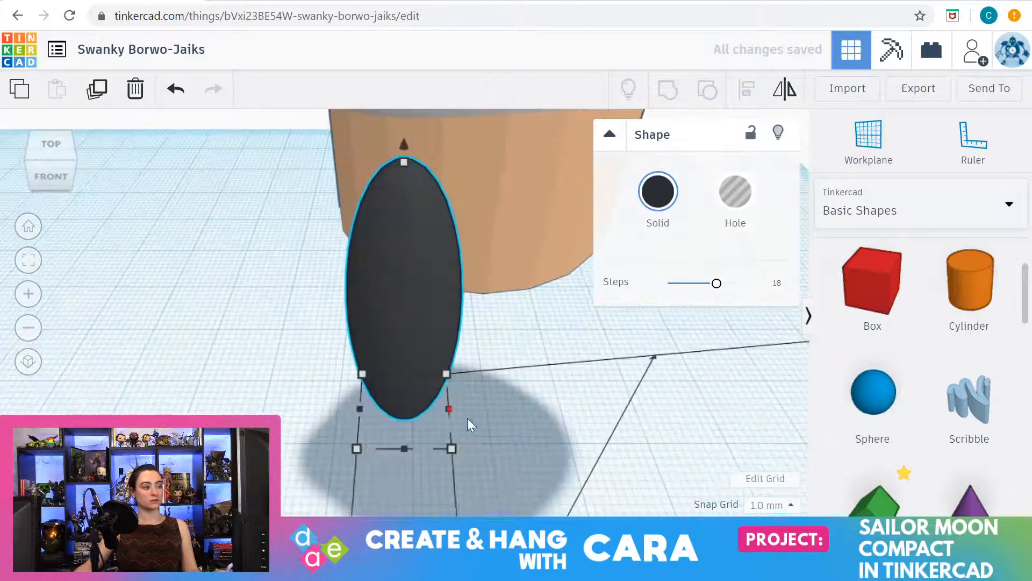
# Lower the black oval in front of the stem, shorten it to 4 mm tall and drop it another 1 mm
pyautogui.click(53, 176)
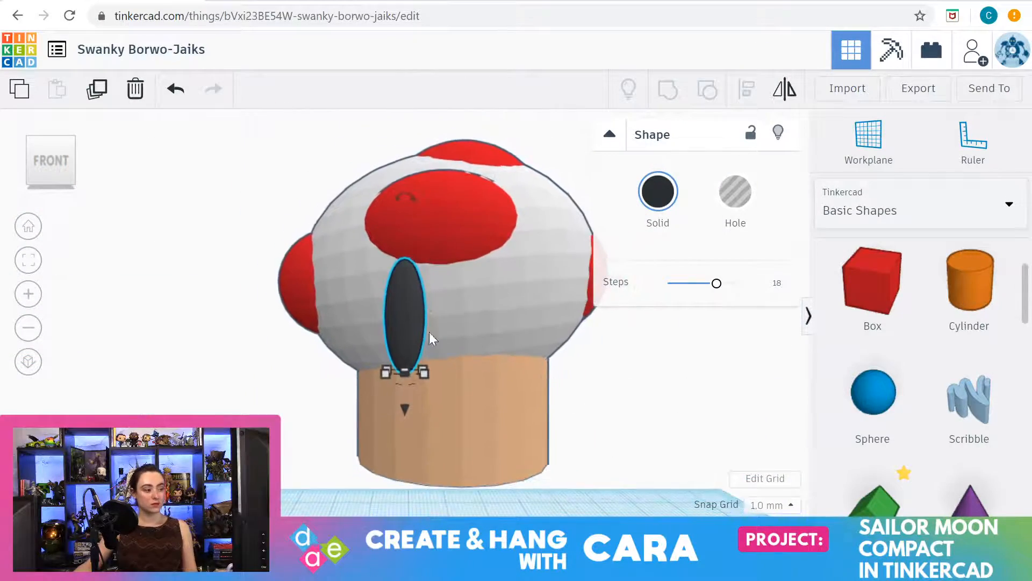
pyautogui.moveTo(402, 405); pyautogui.dragTo(399, 487)
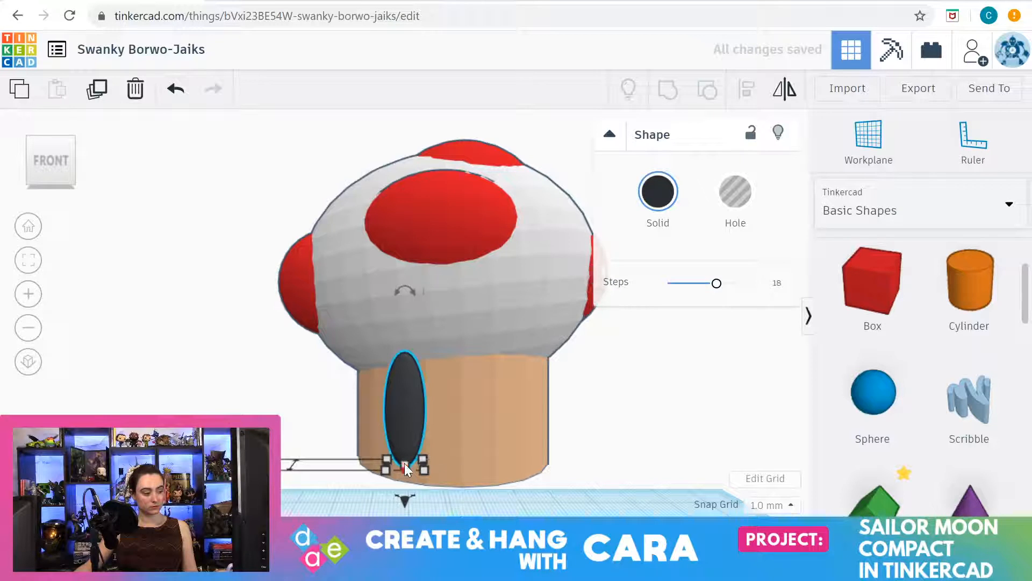
pyautogui.moveTo(405, 458); pyautogui.dragTo(405, 418)
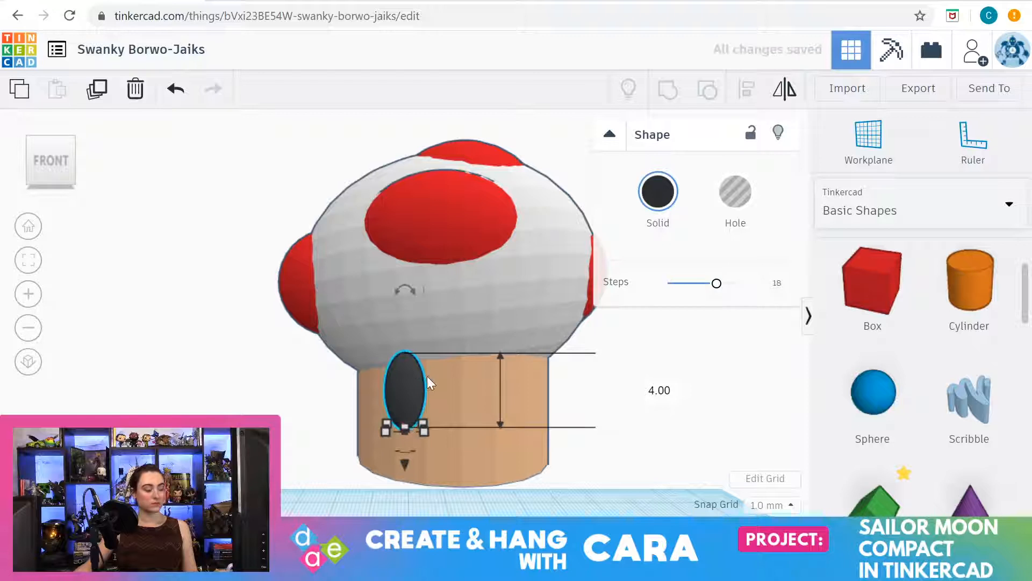
pyautogui.moveTo(405, 463); pyautogui.dragTo(402, 479)
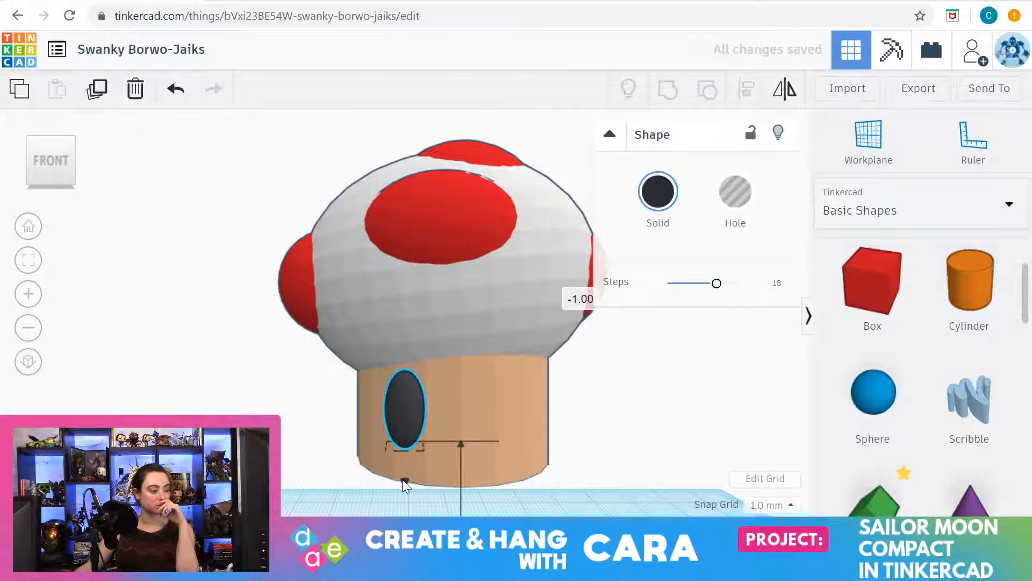
# Set the black oval into the front surface of the stem, left of centre, as the first eye
pyautogui.moveTo(400, 398); pyautogui.dragTo(436, 383)
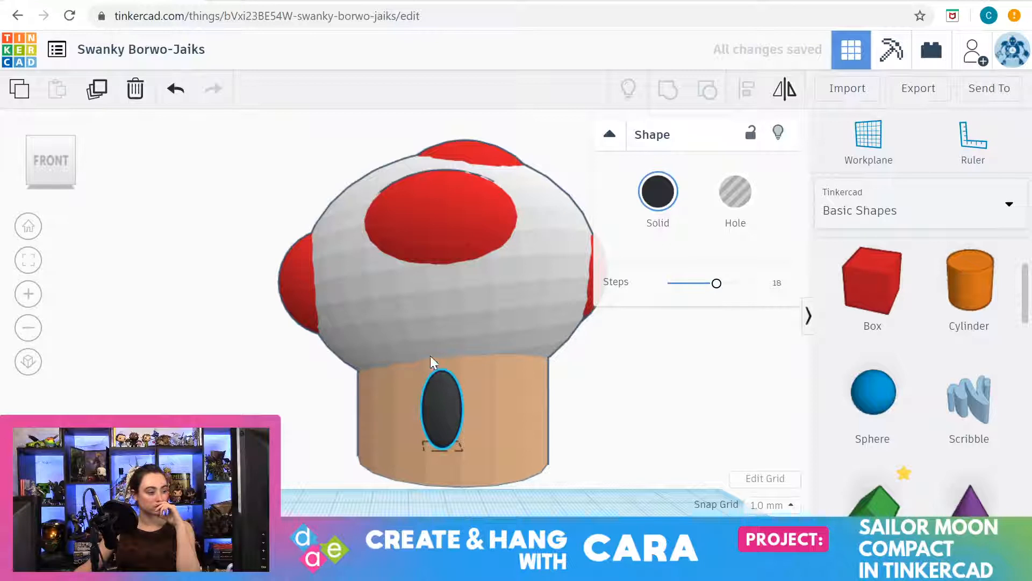
pyautogui.moveTo(434, 304); pyautogui.dragTo(541, 456, button='right')
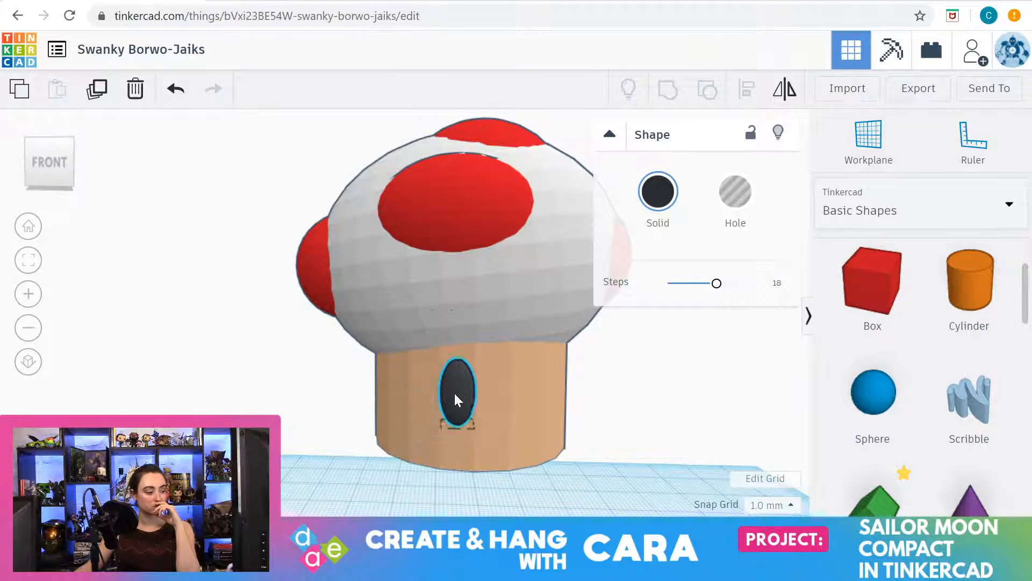
pyautogui.moveTo(455, 395); pyautogui.dragTo(444, 372)
pyautogui.moveTo(615, 450); pyautogui.dragTo(553, 428, button='right')
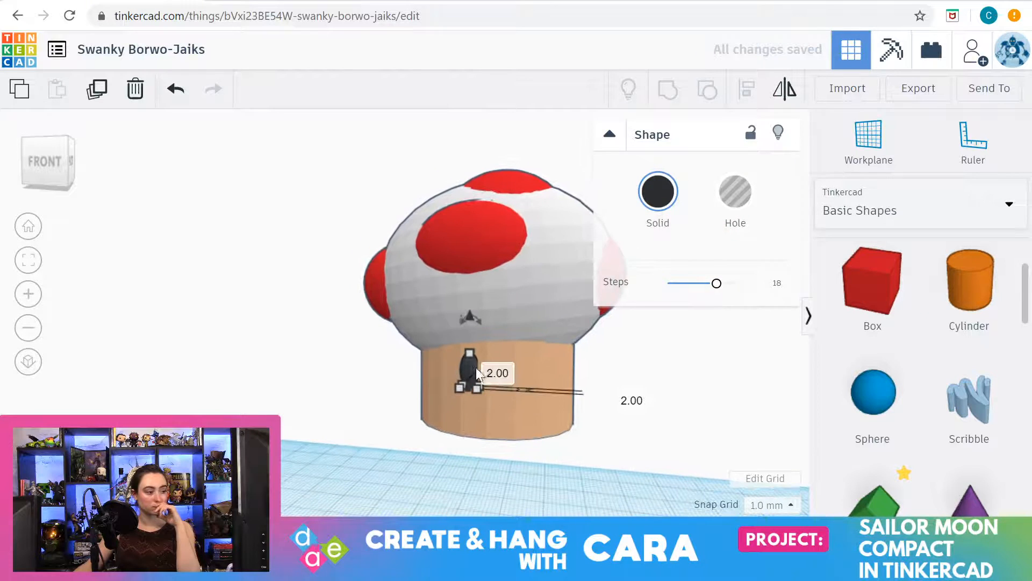
pyautogui.moveTo(464, 363); pyautogui.dragTo(455, 365)
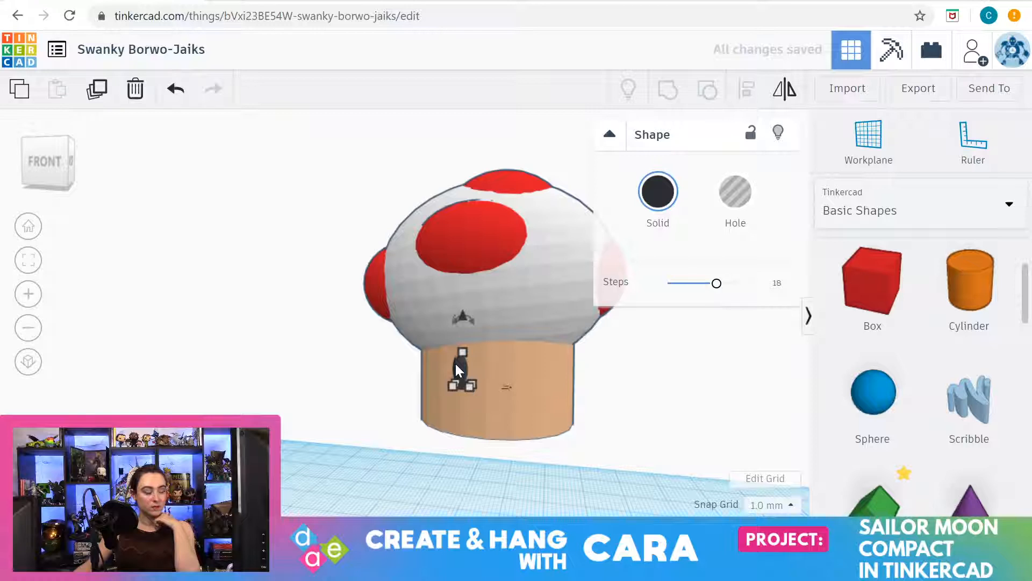
# Duplicate the black oval eye and set the copy into the right side of the stem's front surface
pyautogui.click(101, 91)
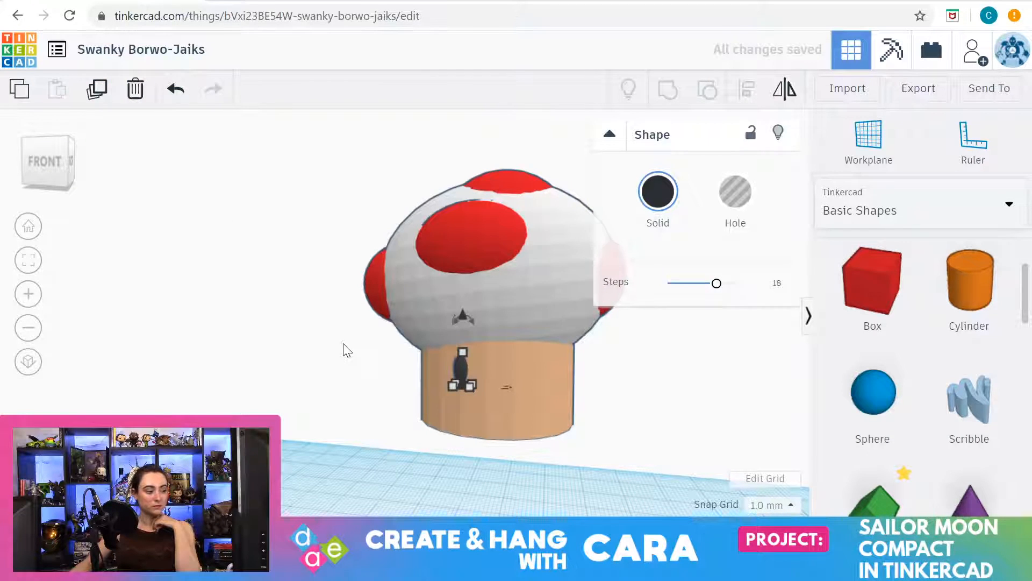
pyautogui.moveTo(470, 374); pyautogui.dragTo(533, 369)
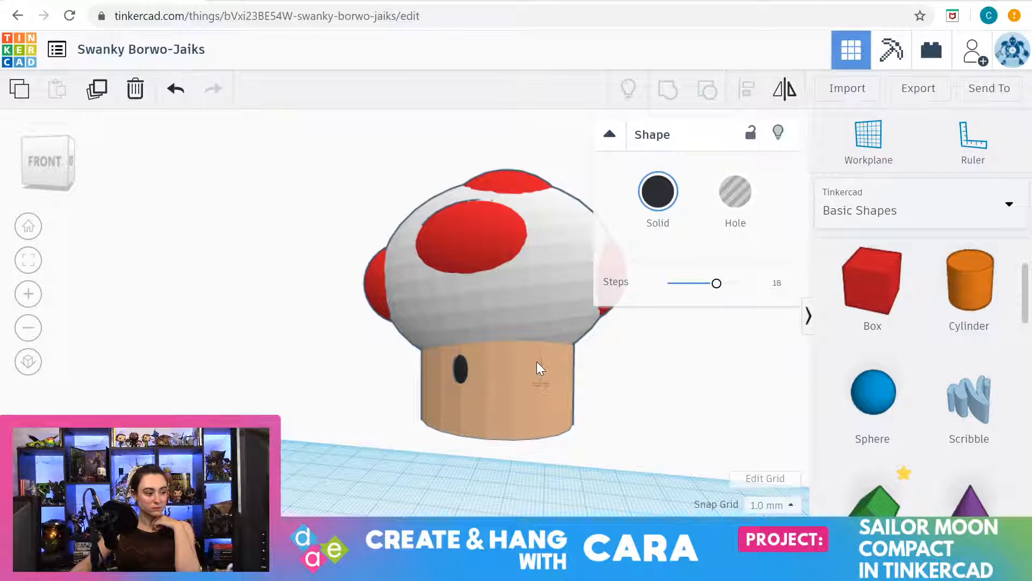
pyautogui.moveTo(537, 362); pyautogui.dragTo(538, 363)
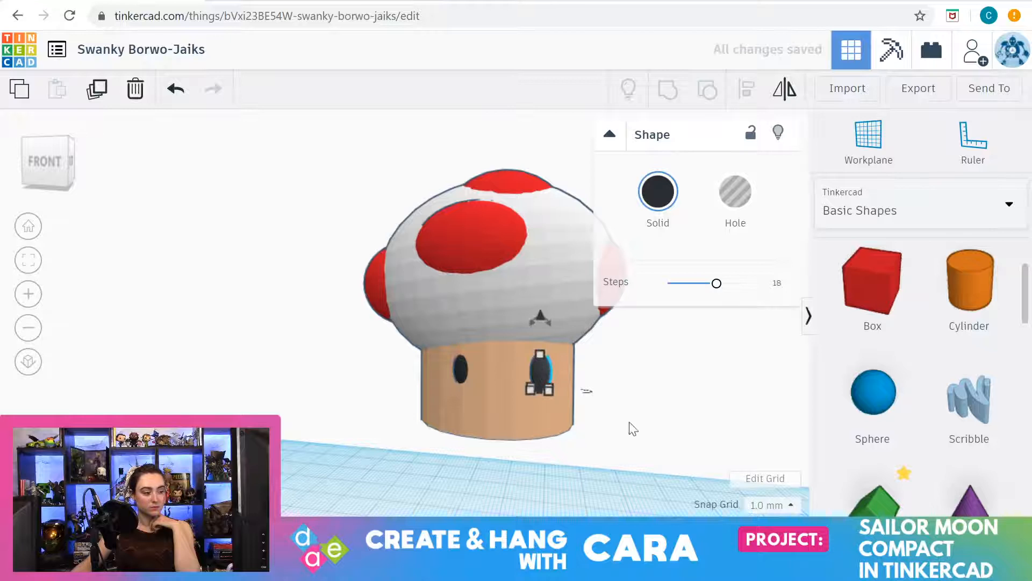
pyautogui.moveTo(657, 445); pyautogui.dragTo(584, 392, button='right')
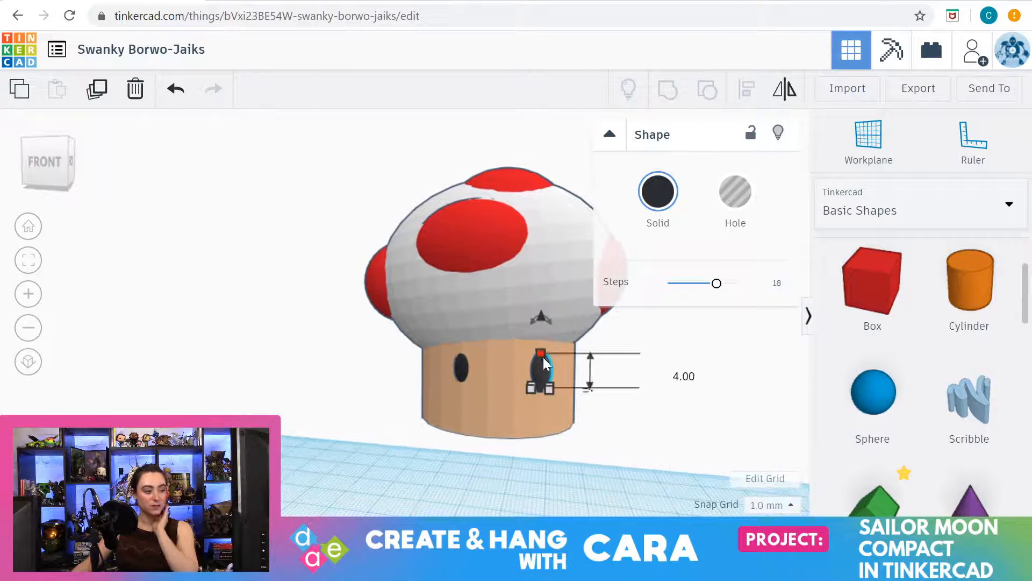
pyautogui.moveTo(538, 370); pyautogui.dragTo(538, 369)
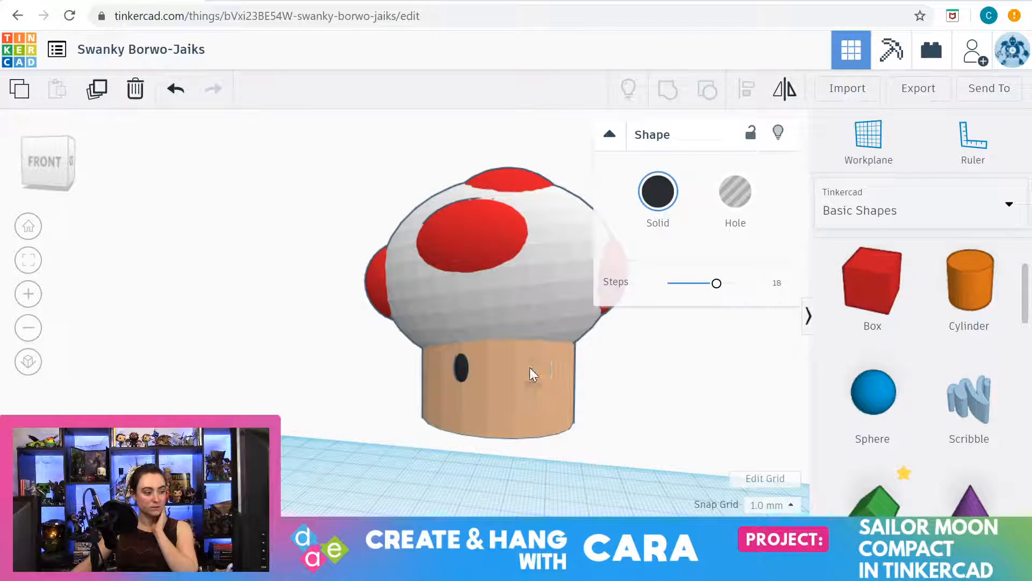
pyautogui.moveTo(531, 368); pyautogui.dragTo(546, 368)
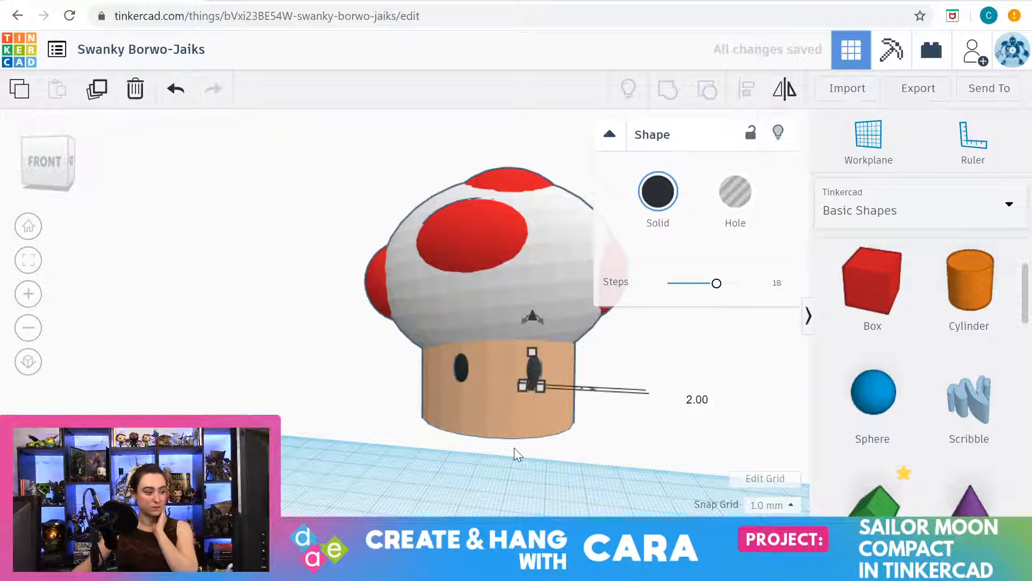
pyautogui.click(375, 425)
pyautogui.moveTo(409, 459); pyautogui.dragTo(501, 473, button='right')
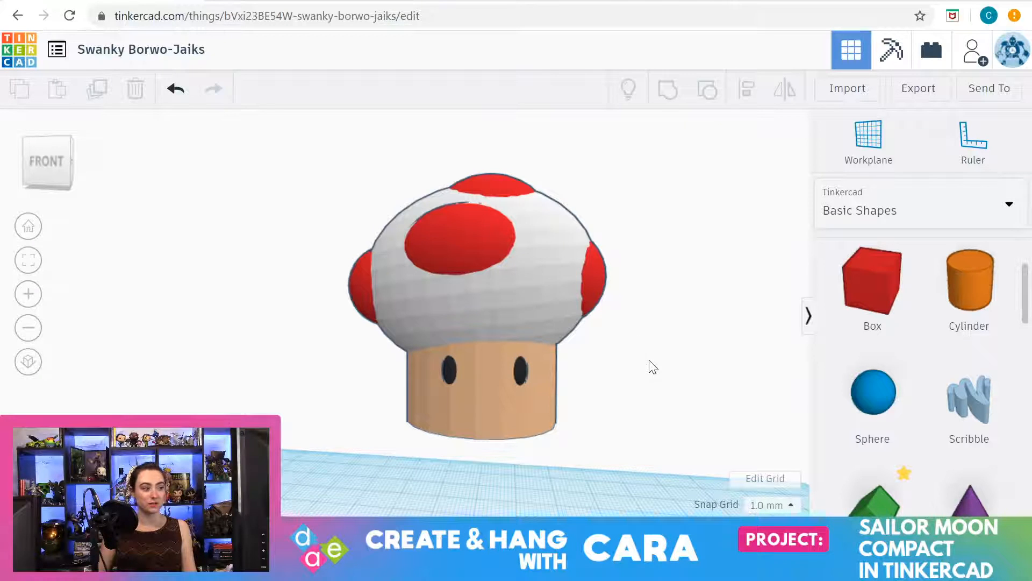
pyautogui.scroll(-2, 668, 389)
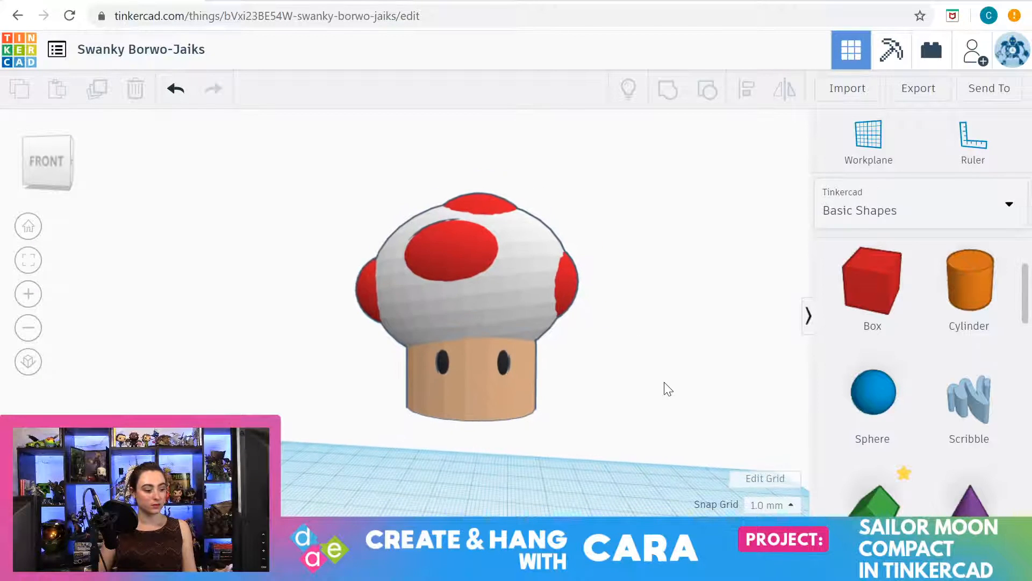
pyautogui.scroll(2, 668, 389)
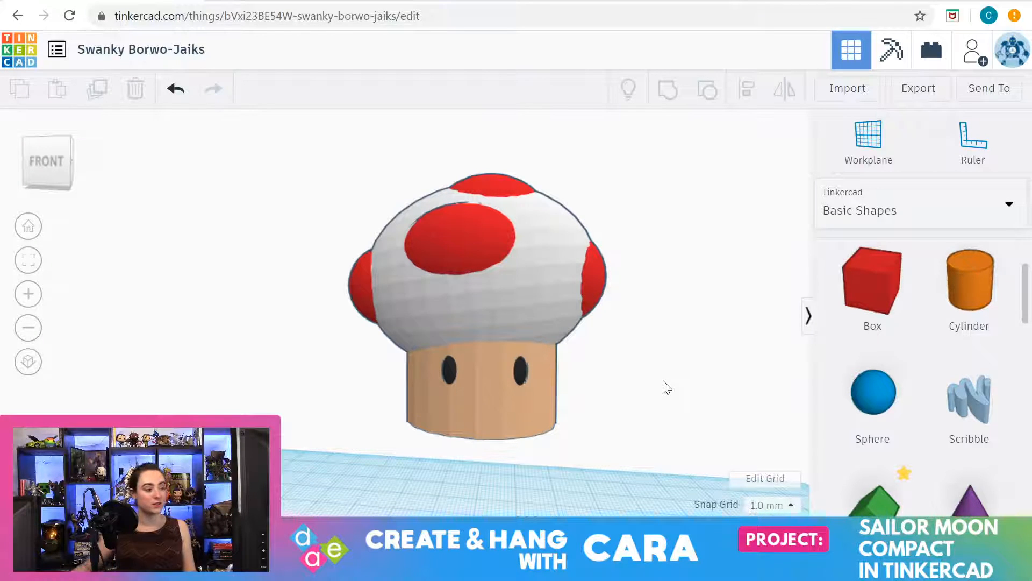
pyautogui.scroll(-3, 618, 358)
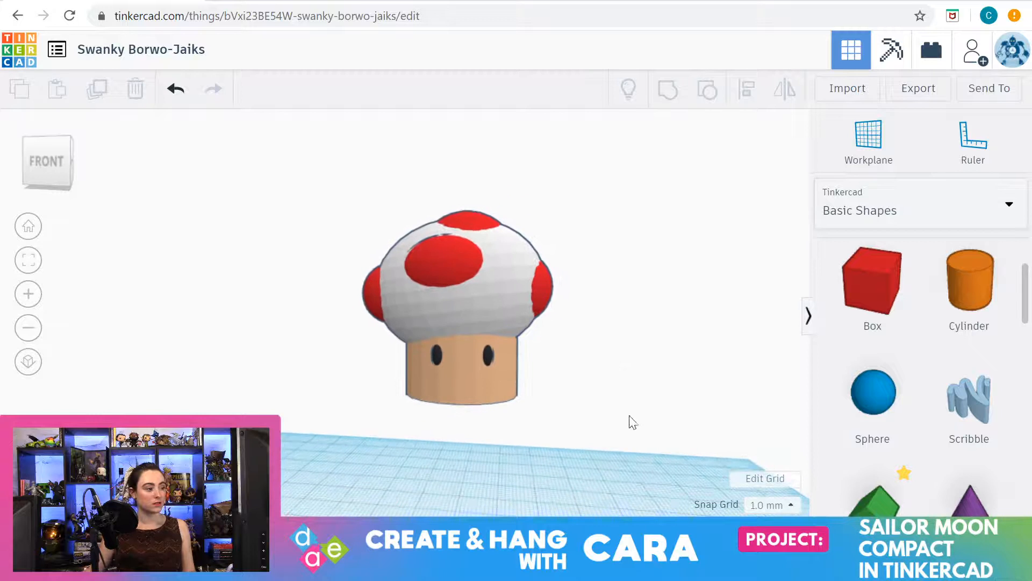
pyautogui.moveTo(630, 416)
pyautogui.mouseDown(button='right')
pyautogui.moveTo(640, 398)
pyautogui.moveTo(641, 423)
pyautogui.mouseUp(button='right')
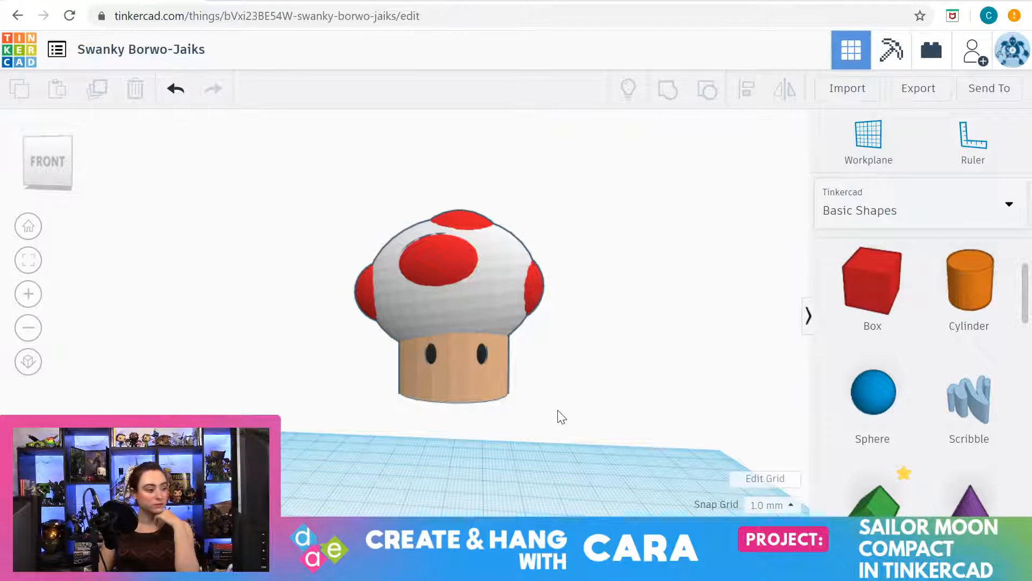
pyautogui.scroll(-3, 559, 417)
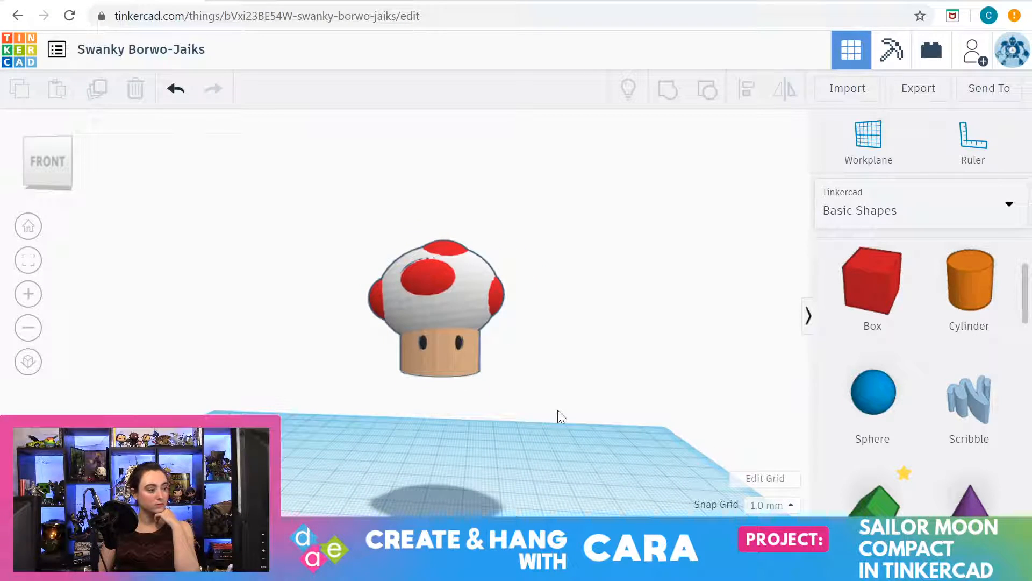
pyautogui.scroll(2, 557, 410)
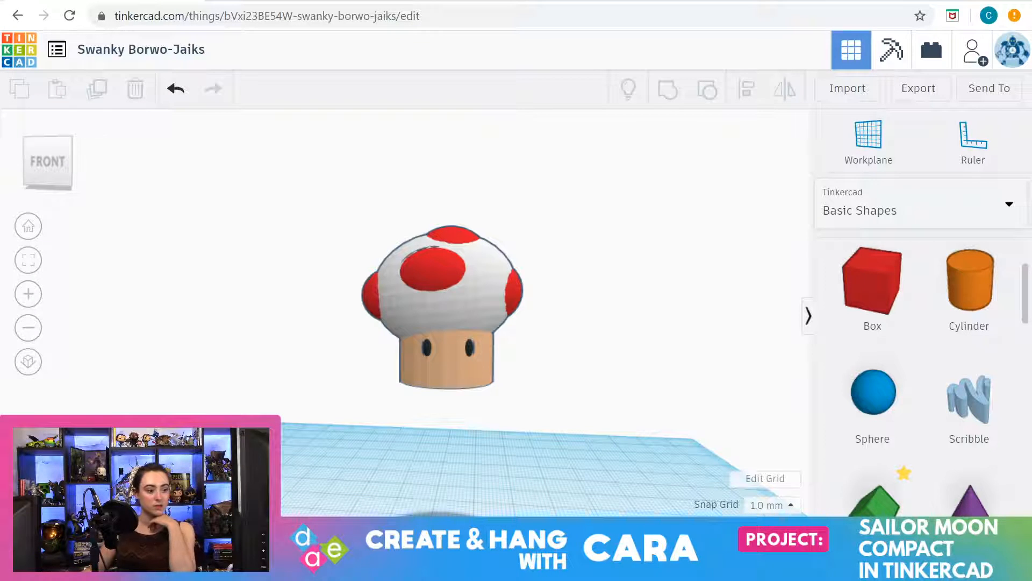
# Add a Round Roof shape to the workplane beside the mushroom and rotate it 180° so its curved side faces down
pyautogui.scroll(-1, 949, 417)
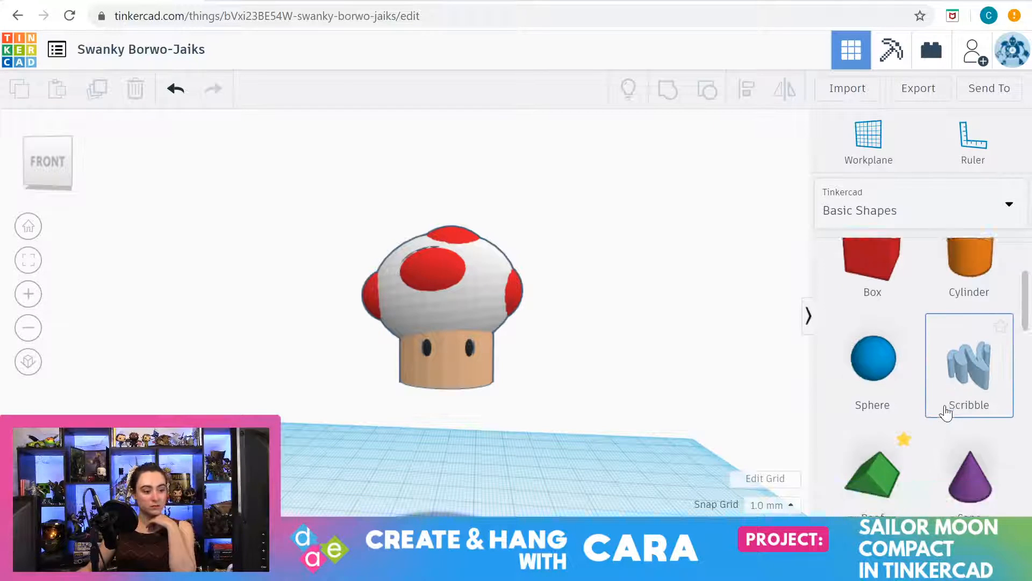
pyautogui.scroll(-4, 946, 412)
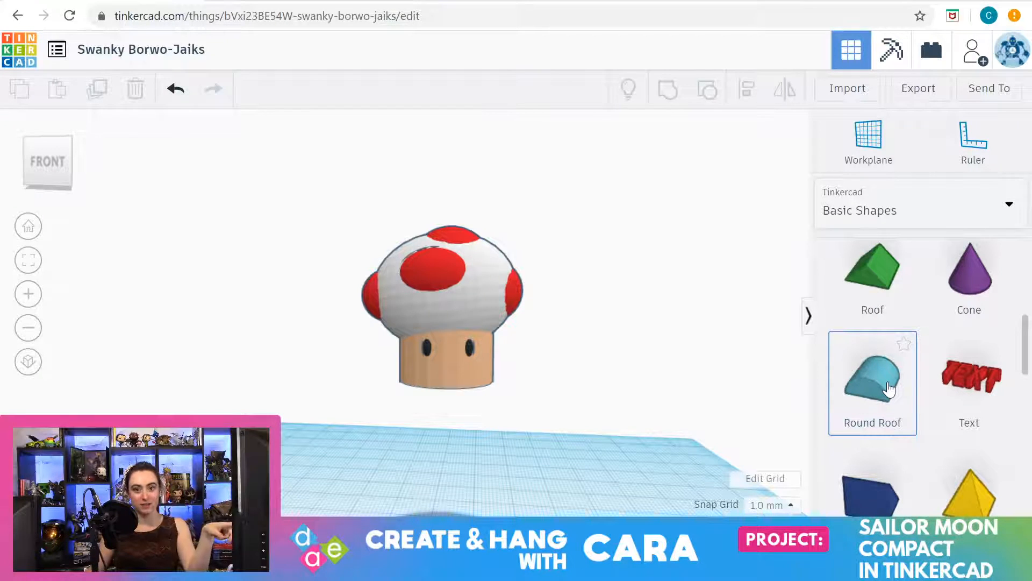
pyautogui.moveTo(889, 389); pyautogui.dragTo(593, 461)
pyautogui.scroll(-1, 593, 461)
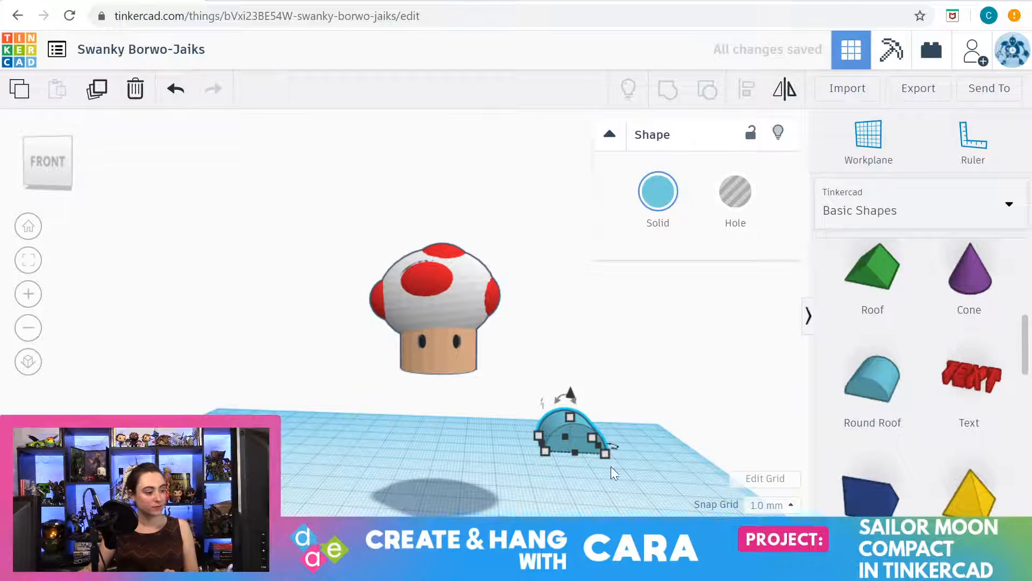
pyautogui.moveTo(558, 401); pyautogui.dragTo(548, 478)
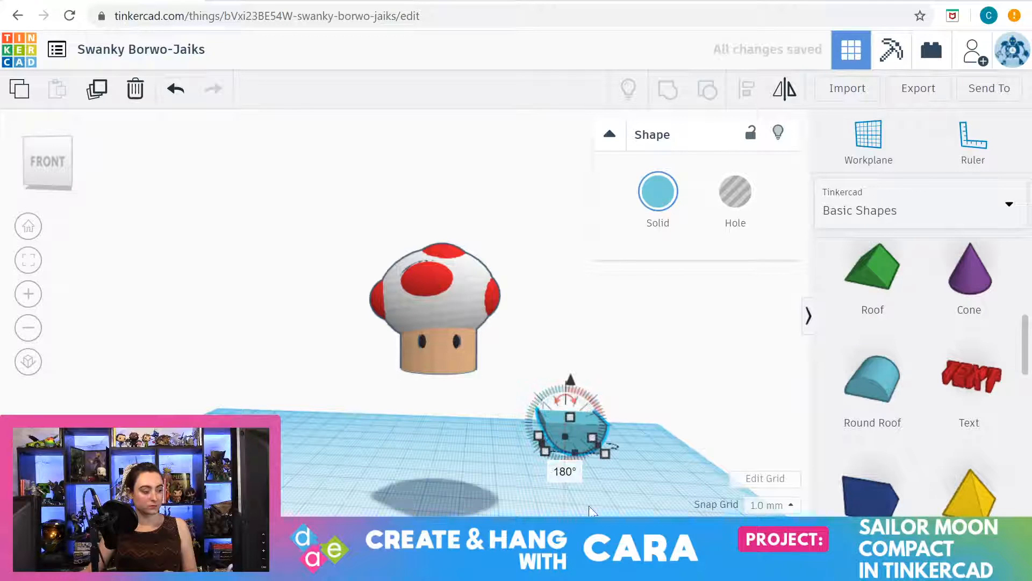
pyautogui.moveTo(650, 485); pyautogui.dragTo(616, 485, button='right')
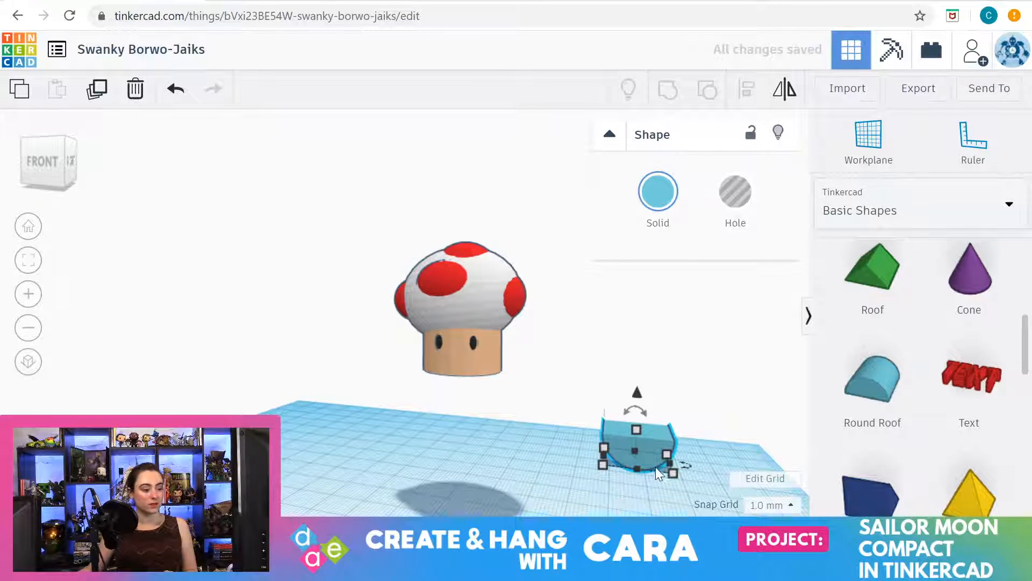
# Scale the upturned round roof down proportionally to an 8 mm by 8 mm base
pyautogui.click(28, 260)
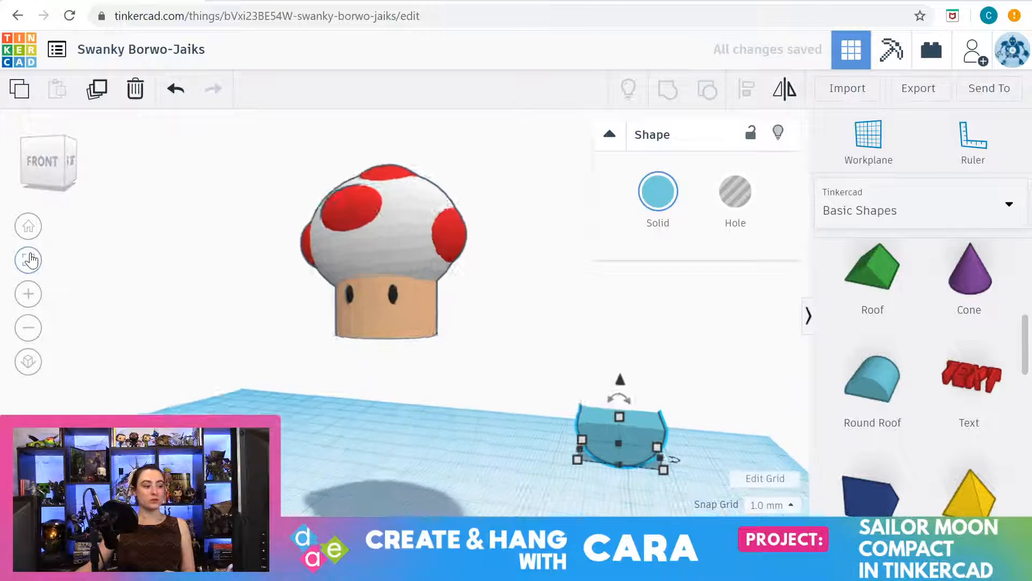
pyautogui.moveTo(518, 451); pyautogui.dragTo(389, 446, button='right')
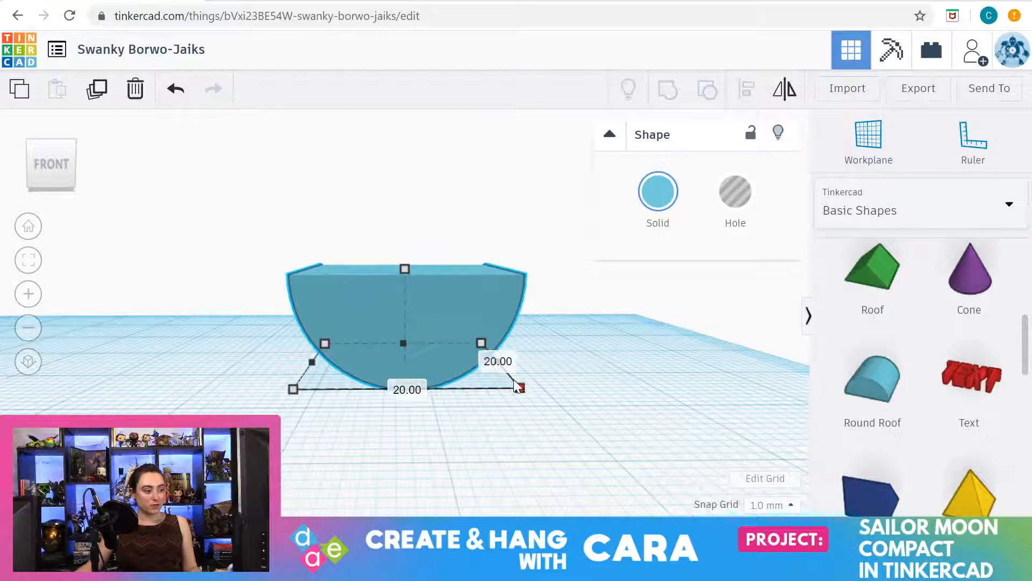
pyautogui.moveTo(518, 388); pyautogui.dragTo(393, 361)
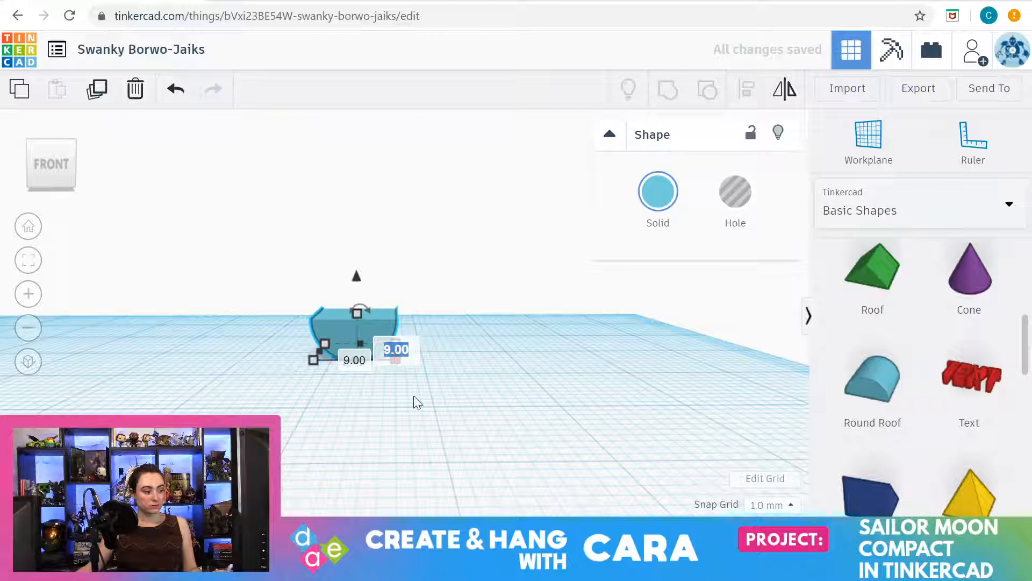
pyautogui.press('Return')
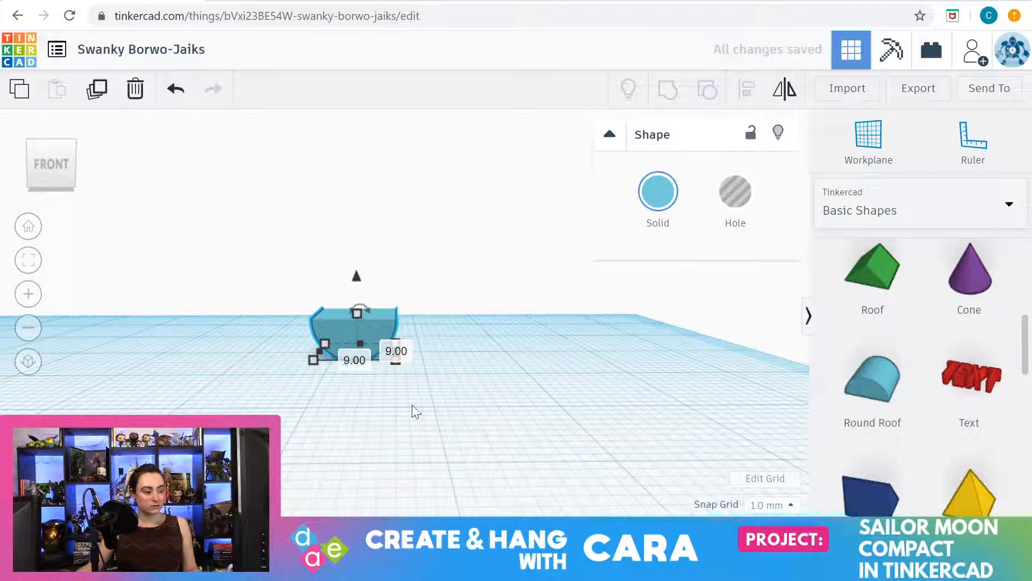
pyautogui.click(410, 460)
pyautogui.click(365, 346)
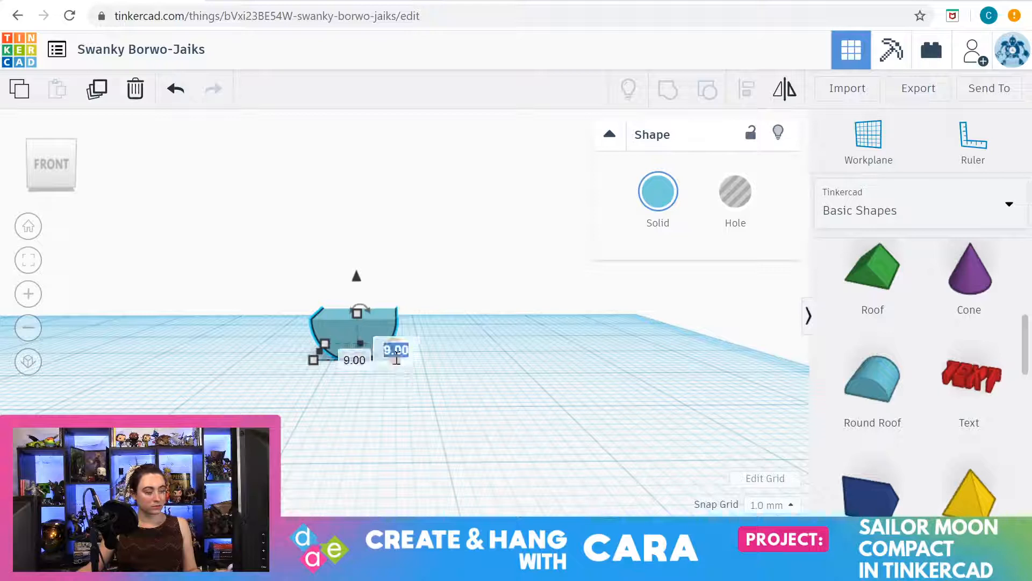
pyautogui.click(332, 364)
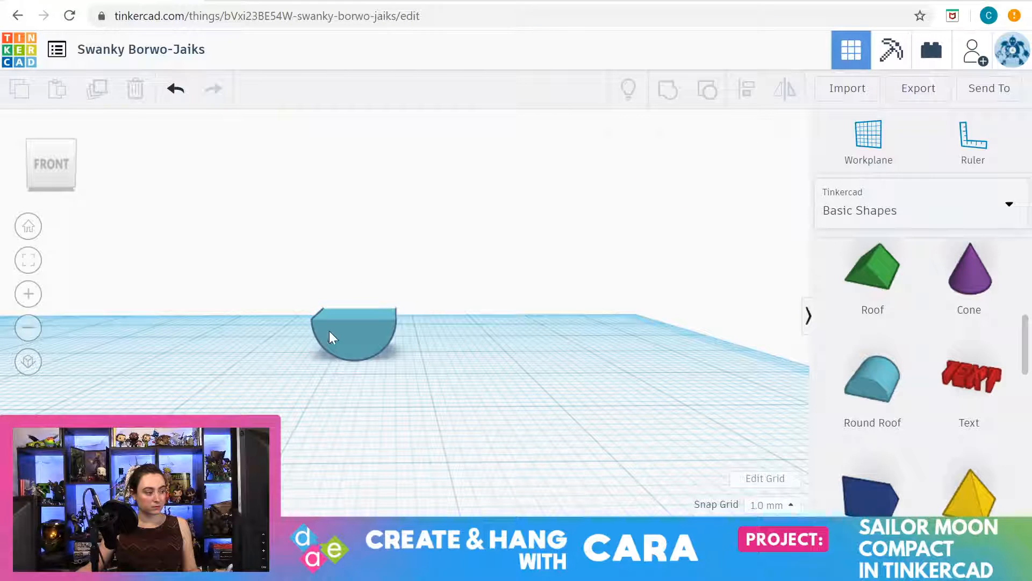
pyautogui.click(330, 332)
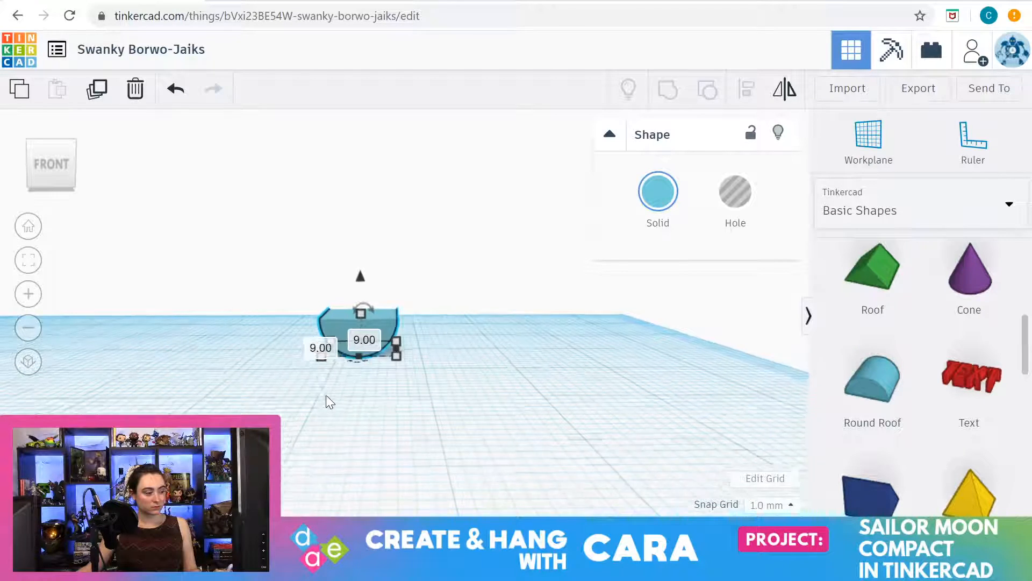
pyautogui.scroll(5, 329, 402)
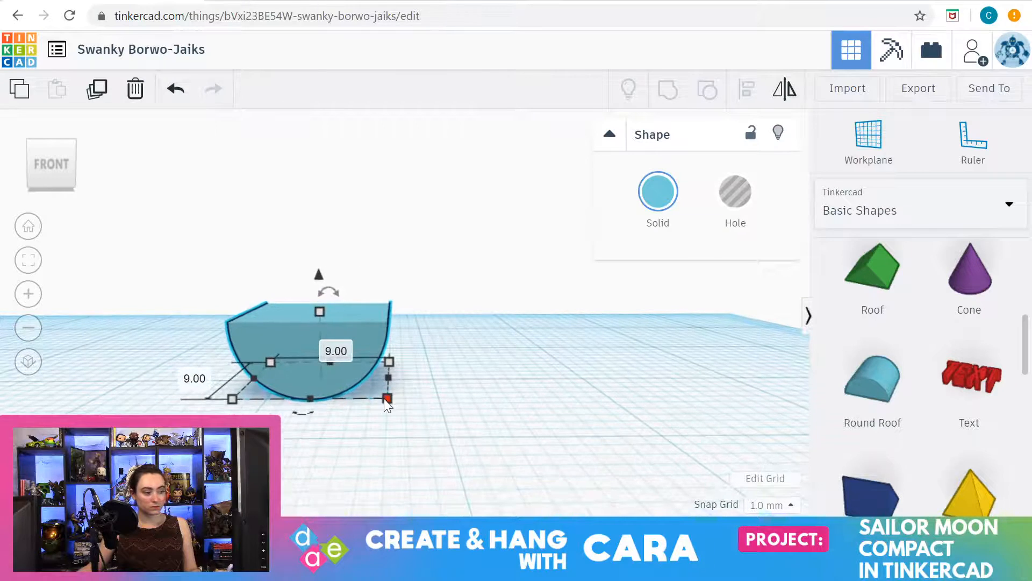
pyautogui.moveTo(387, 398); pyautogui.dragTo(371, 392)
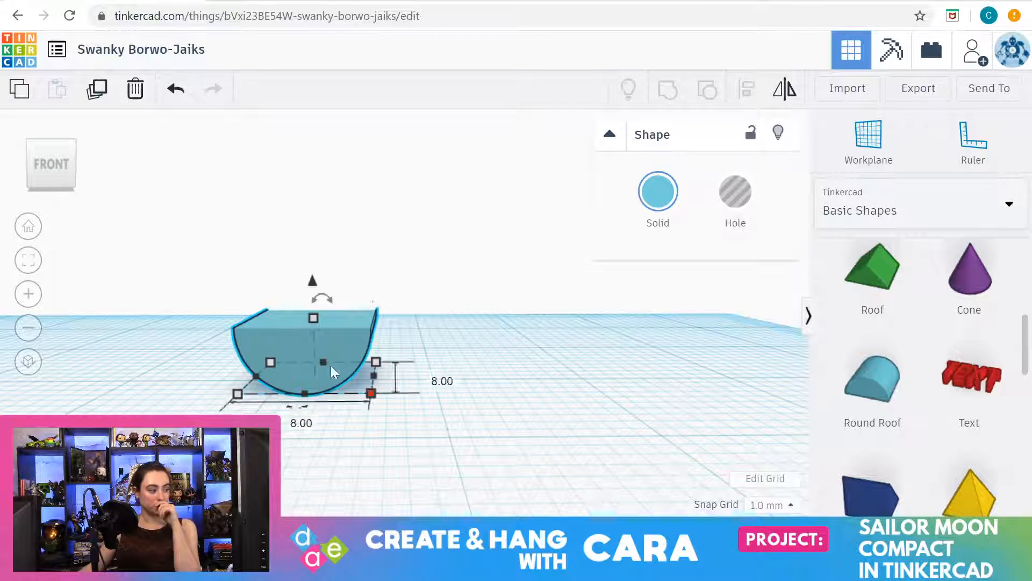
# Move the small round roof about 31 mm left and 56 mm forward so it sits in front of the mushroom
pyautogui.click(28, 226)
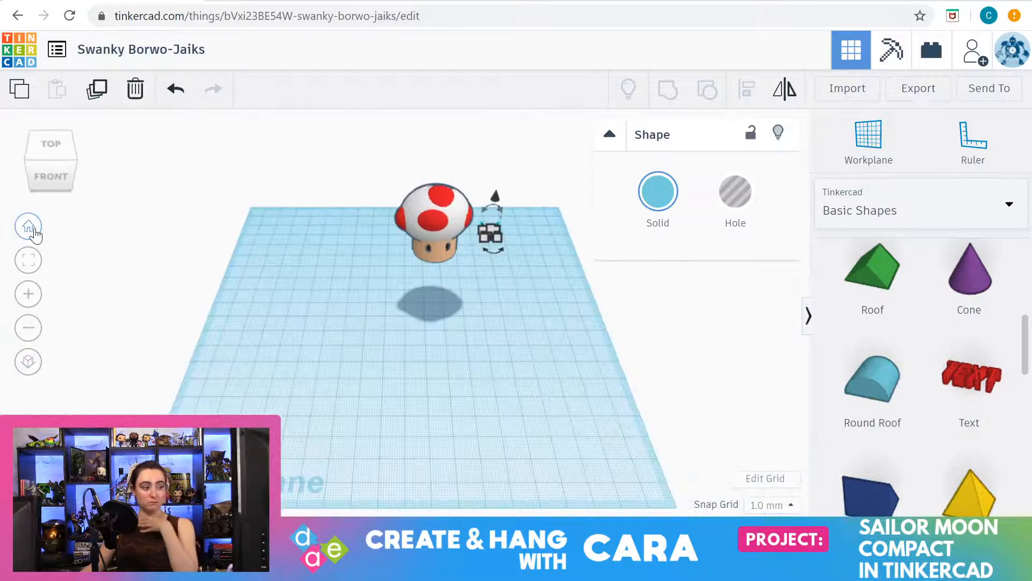
pyautogui.click(430, 355)
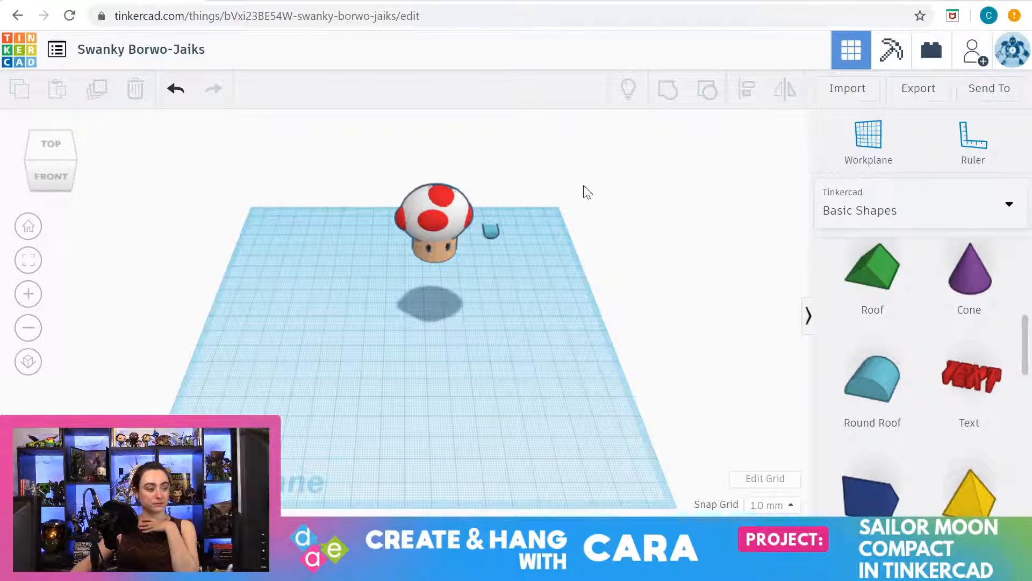
pyautogui.moveTo(489, 231); pyautogui.dragTo(446, 295)
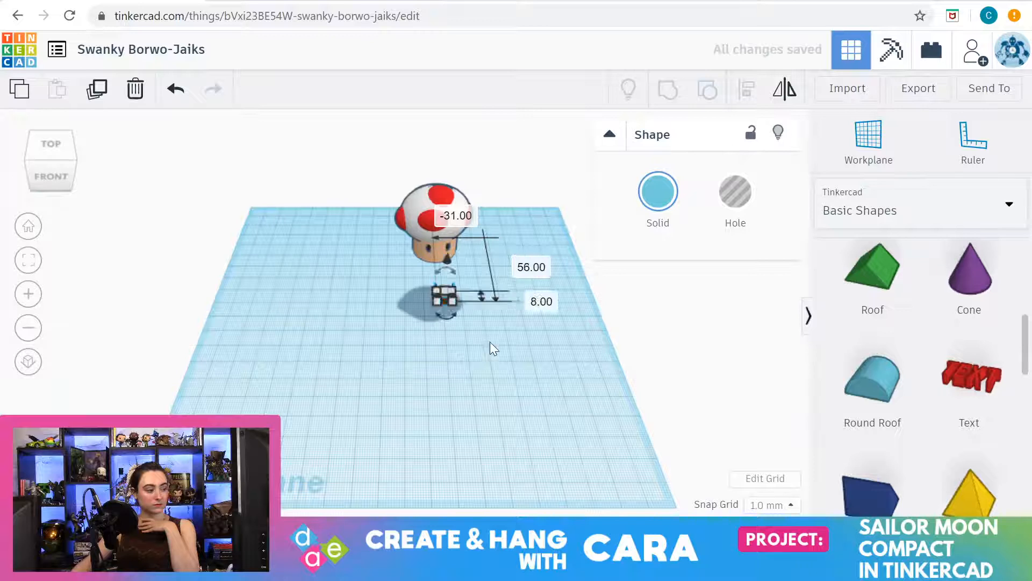
pyautogui.moveTo(489, 344); pyautogui.dragTo(486, 333, button='right')
pyautogui.click(451, 356)
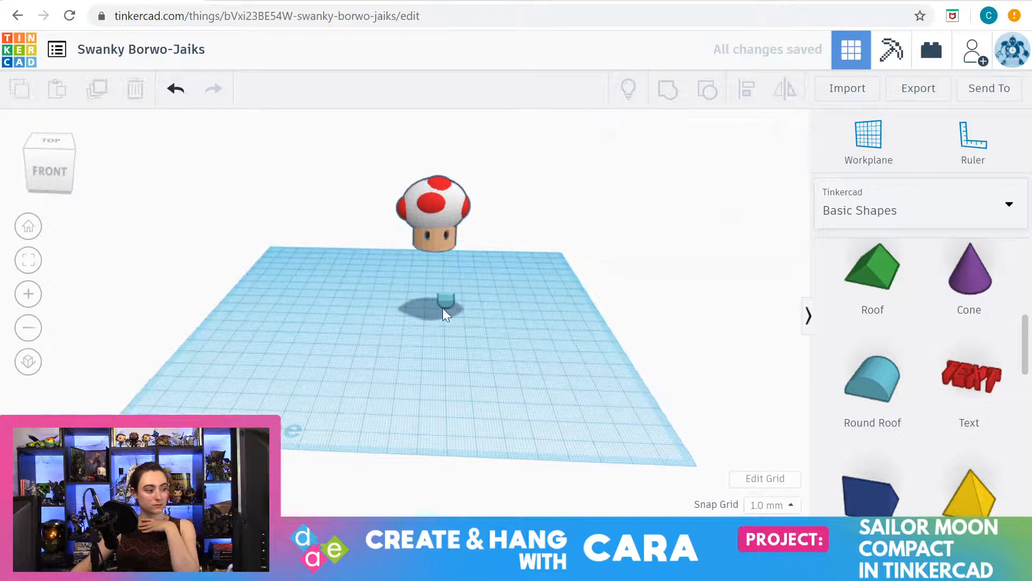
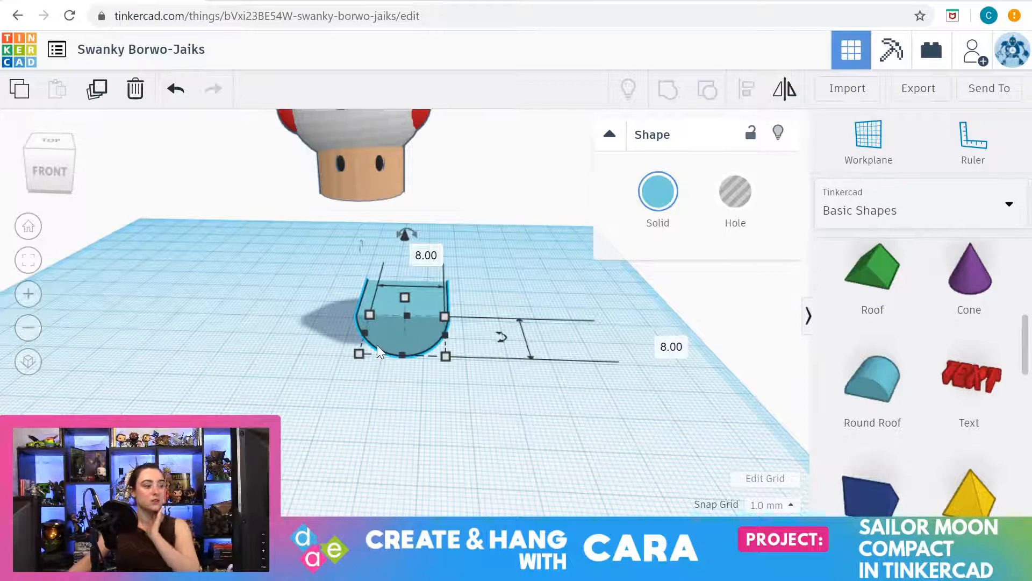
# Duplicate the upturned round roof beside the original and scale the copy down proportionally to about 5 mm
pyautogui.click(446, 356)
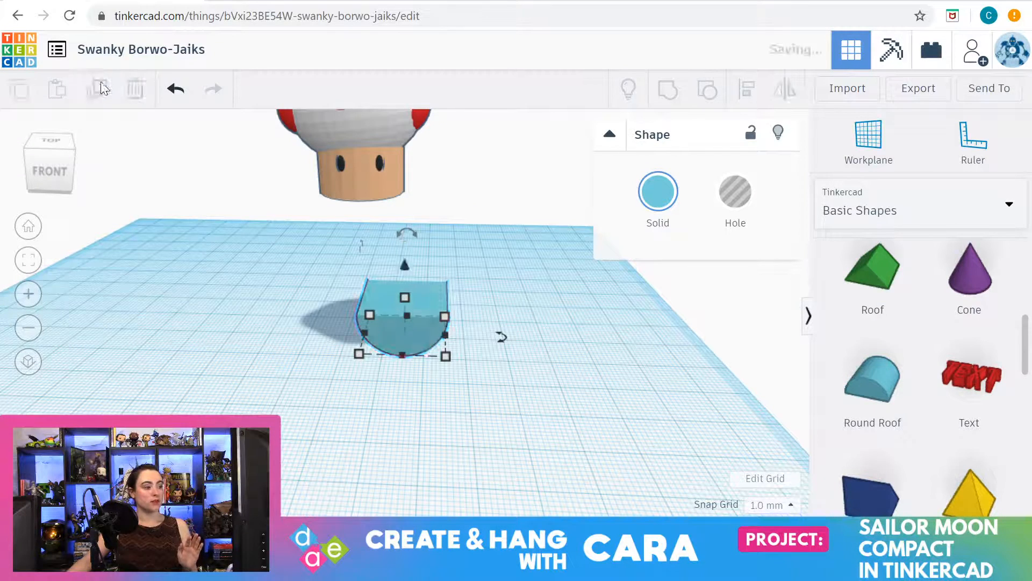
pyautogui.keyDown('alt'); pyautogui.moveTo(401, 324); pyautogui.dragTo(540, 379); pyautogui.keyUp('alt')
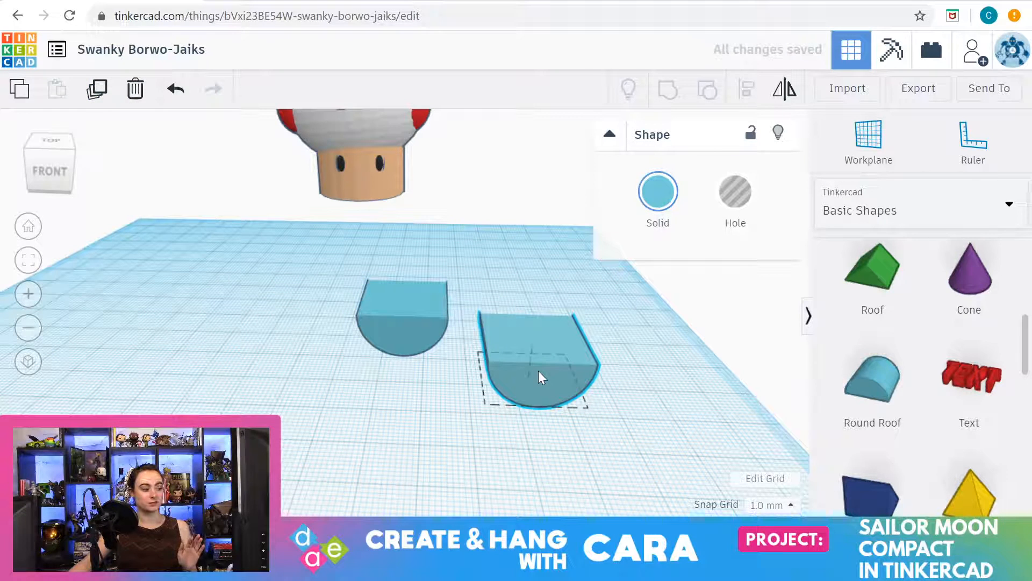
pyautogui.keyDown('alt'); pyautogui.moveTo(539, 371); pyautogui.dragTo(538, 371); pyautogui.keyUp('alt')
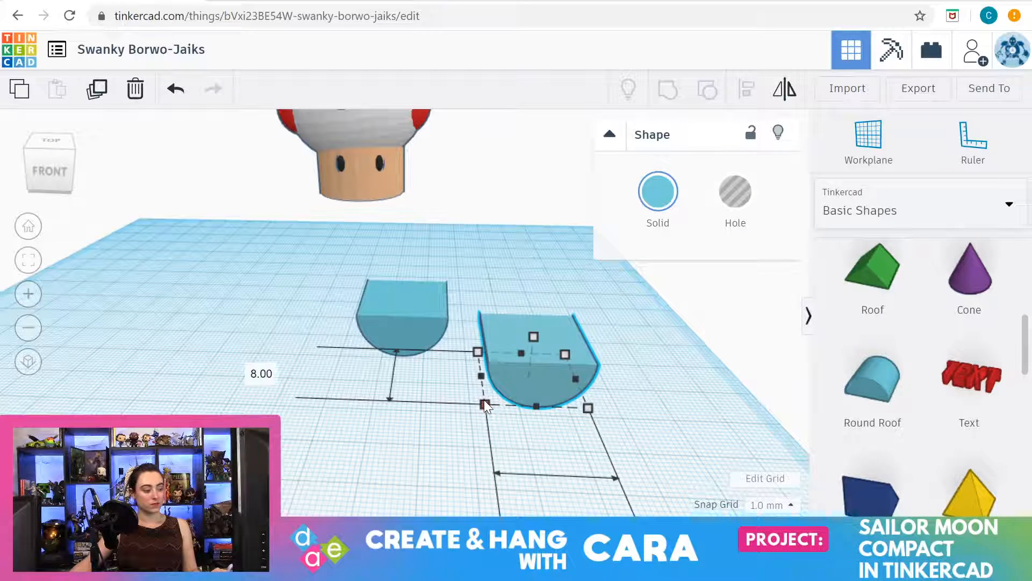
pyautogui.moveTo(482, 401); pyautogui.dragTo(518, 379)
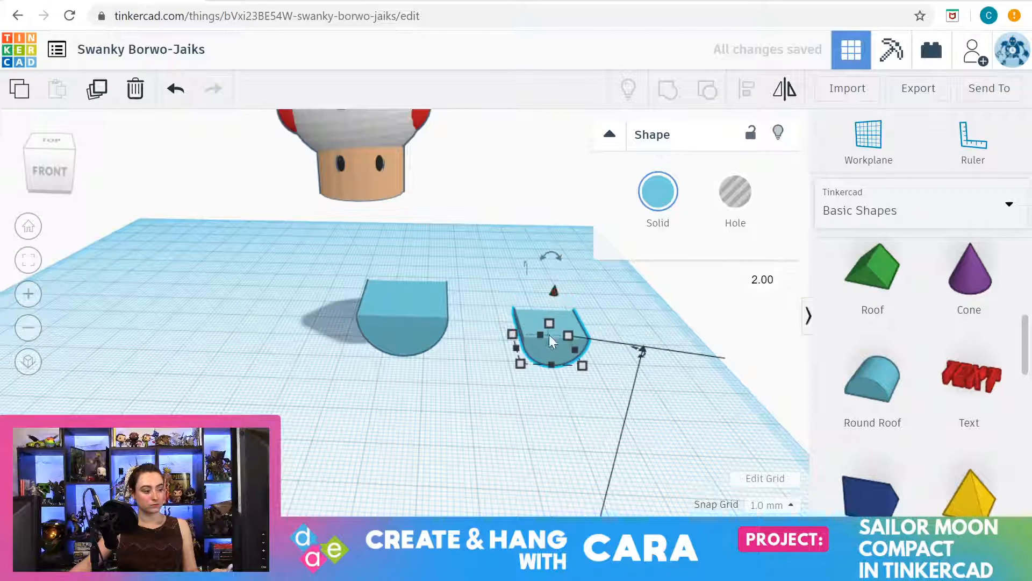
# Move the smaller round roof copy against the lower front face of the larger one
pyautogui.moveTo(550, 338); pyautogui.dragTo(397, 337)
pyautogui.moveTo(404, 282); pyautogui.dragTo(392, 334)
pyautogui.moveTo(408, 280); pyautogui.dragTo(403, 282)
pyautogui.moveTo(397, 331); pyautogui.dragTo(398, 330)
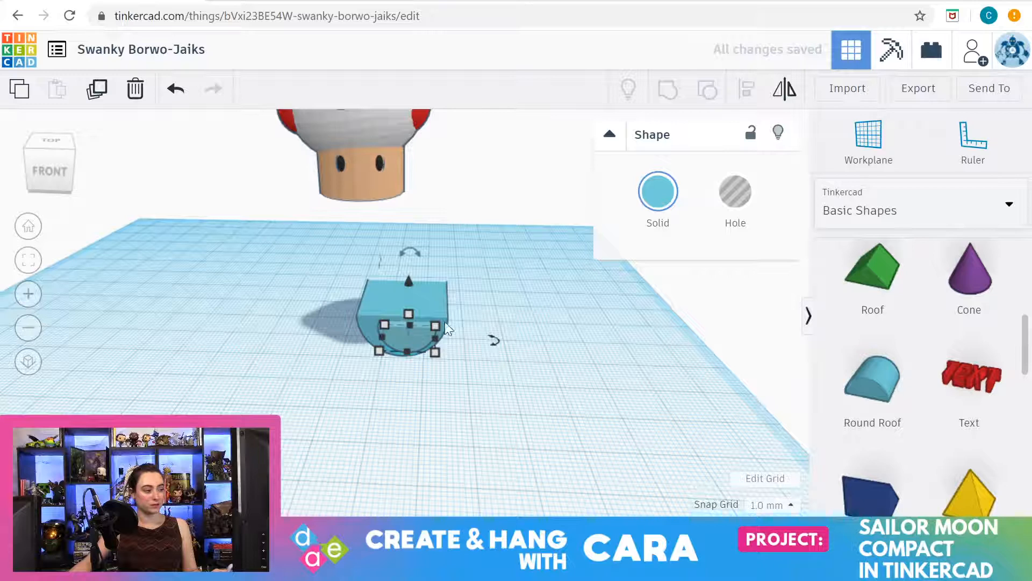
# Flip the smaller round roof so its curved side faces up and shift it slightly within the larger one's front face
pyautogui.moveTo(406, 254)
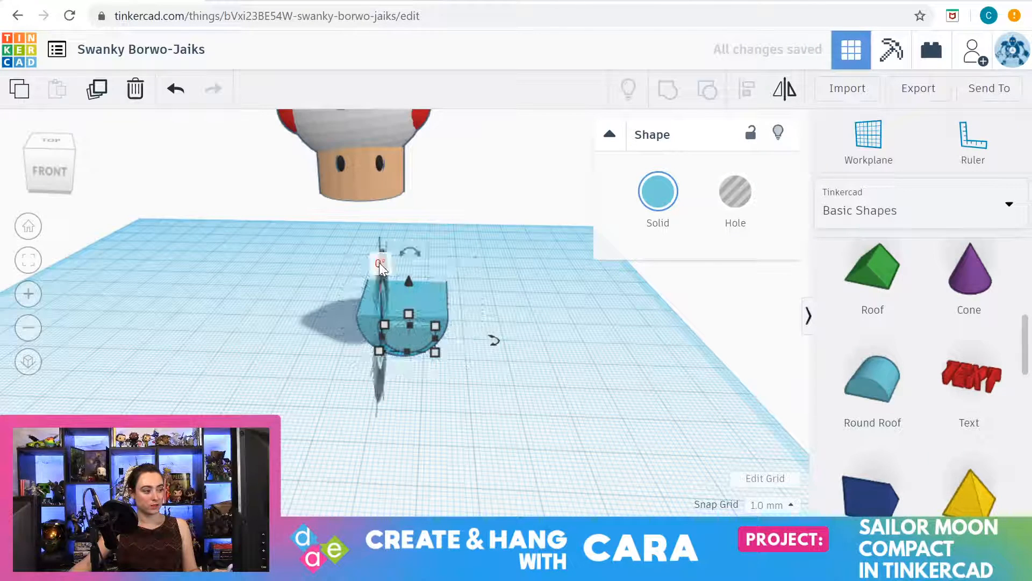
pyautogui.click(517, 260)
pyautogui.click(402, 339)
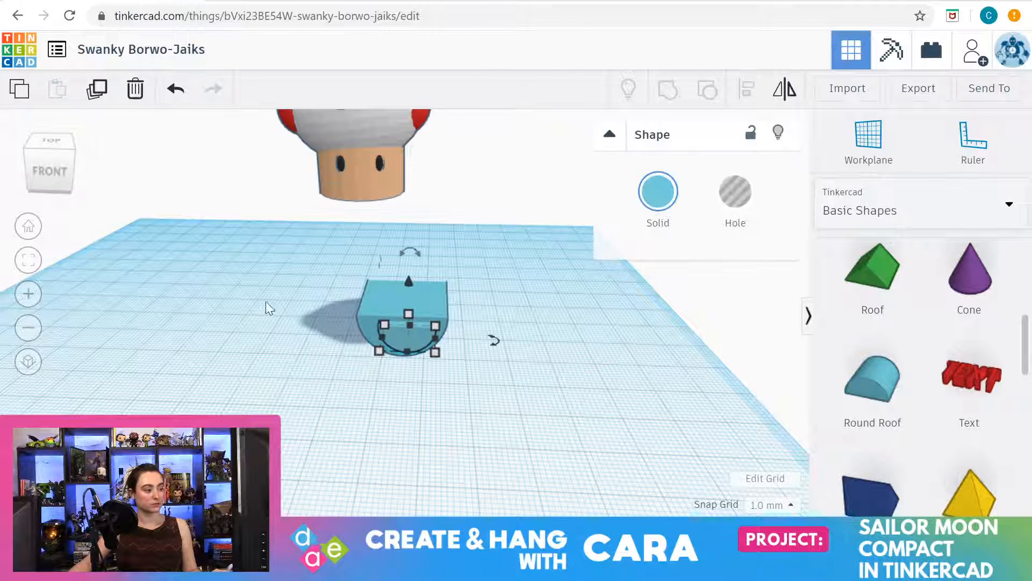
pyautogui.moveTo(408, 248); pyautogui.dragTo(399, 406)
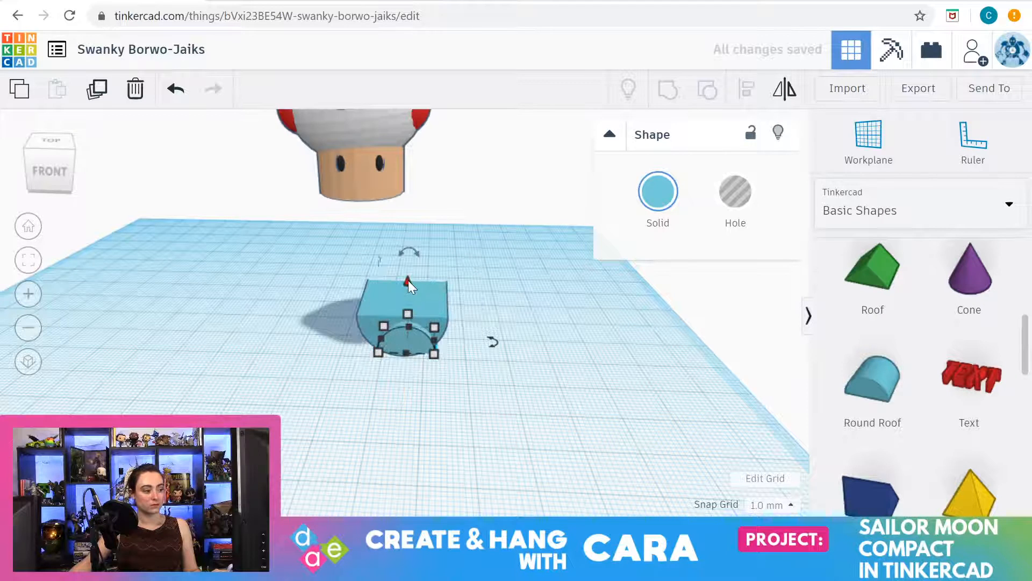
pyautogui.moveTo(408, 280); pyautogui.dragTo(392, 279)
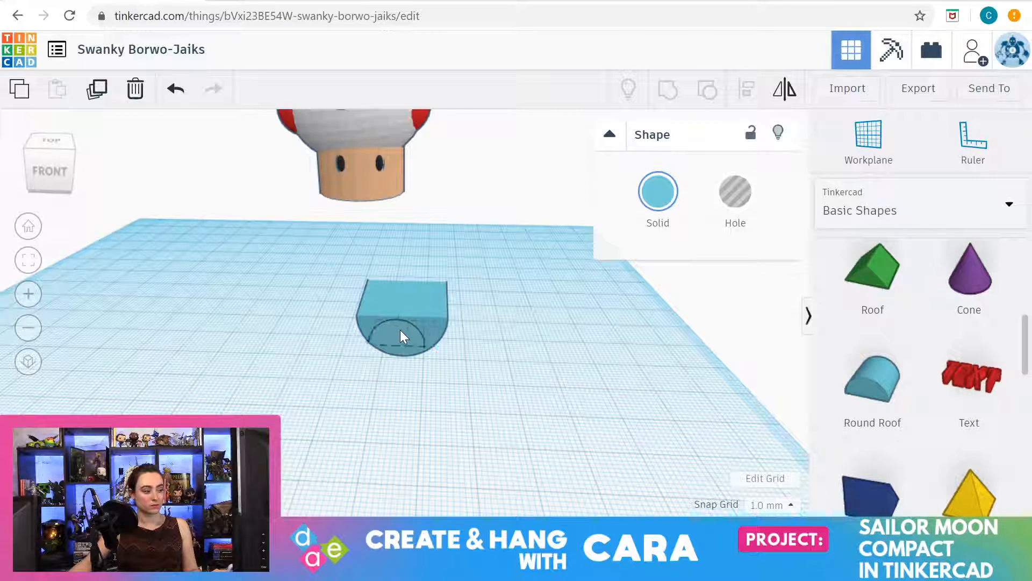
pyautogui.click(399, 330)
pyautogui.click(403, 398)
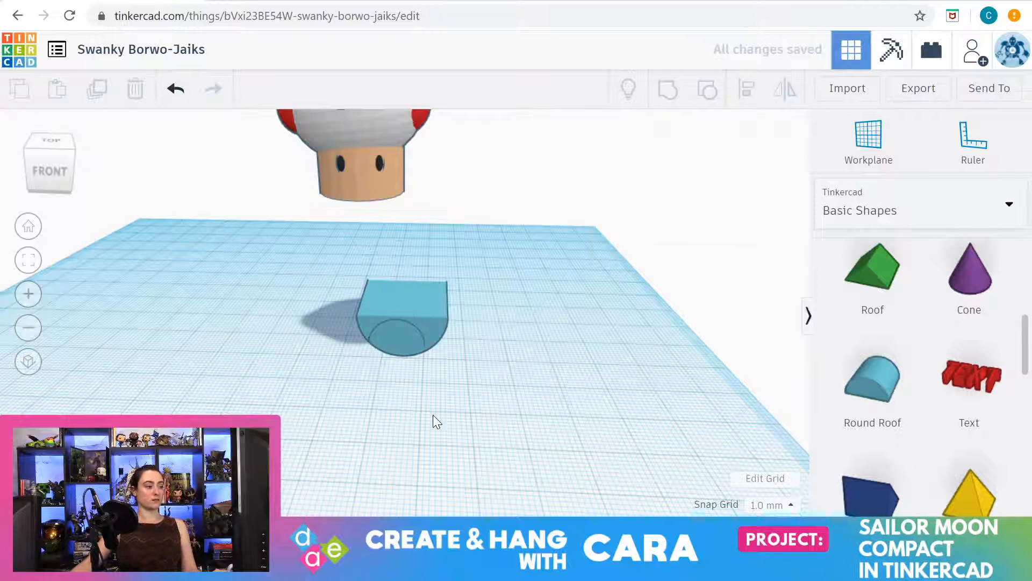
# Colour the larger upturned round roof black
pyautogui.click(400, 326)
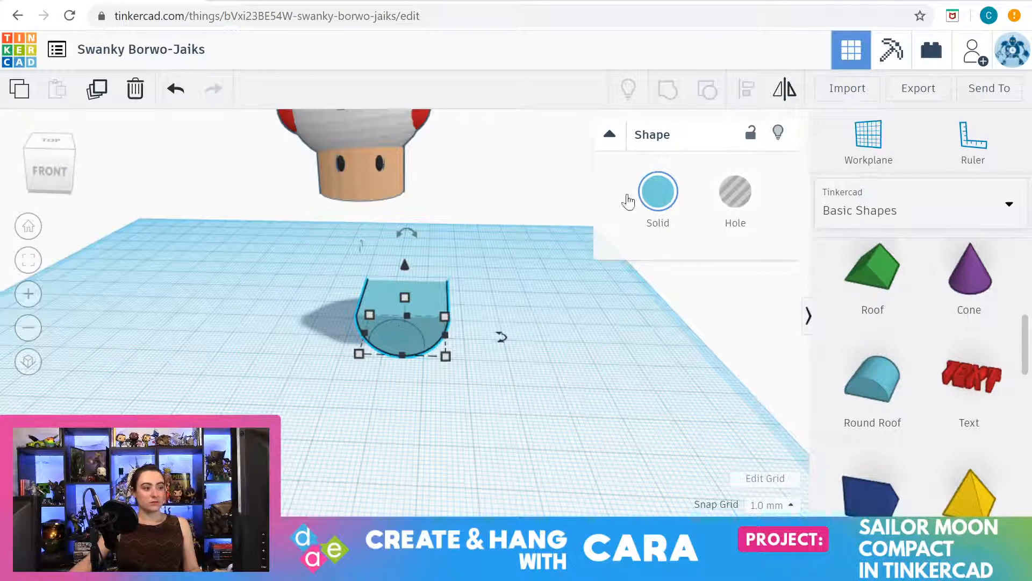
pyautogui.click(659, 192)
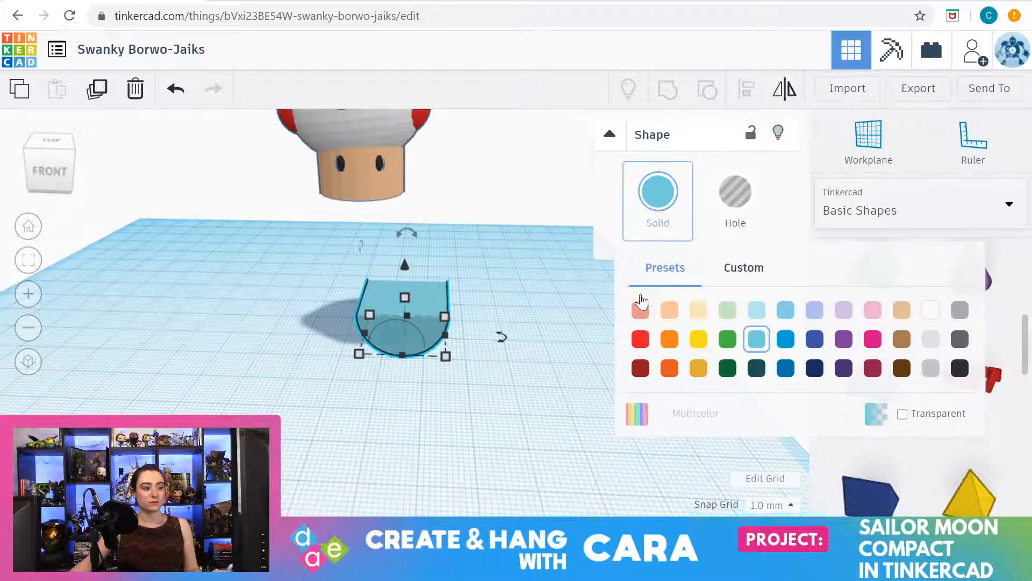
pyautogui.click(639, 338)
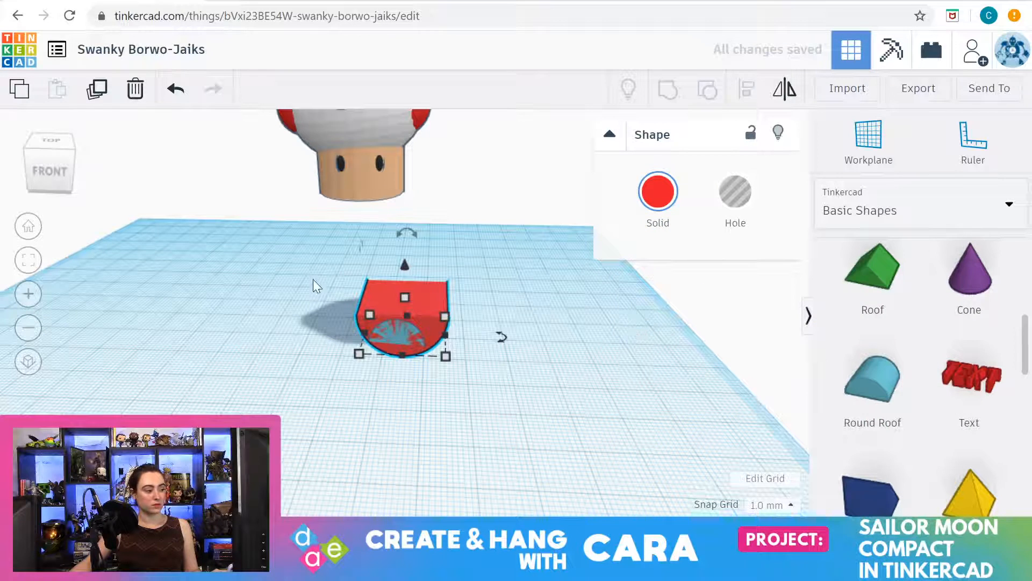
pyautogui.click(655, 194)
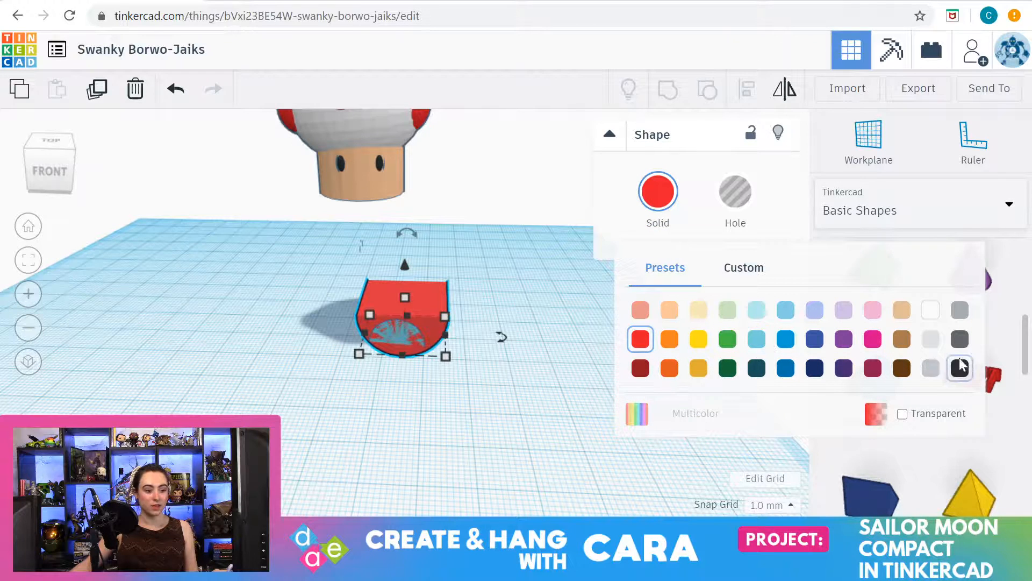
pyautogui.click(961, 365)
# Colour the smaller round roof red as the tongue
pyautogui.click(400, 329)
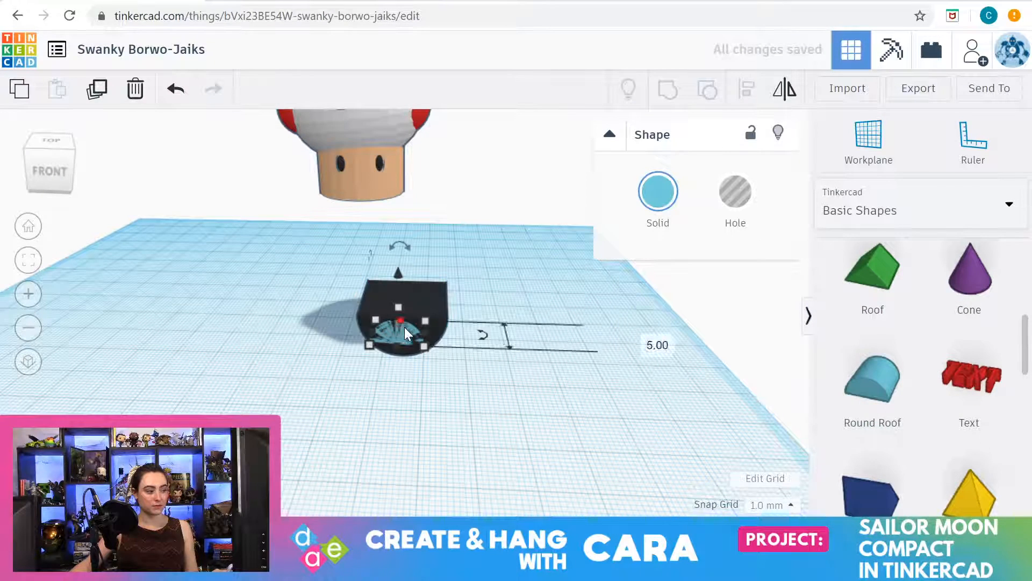
pyautogui.click(658, 199)
pyautogui.click(639, 340)
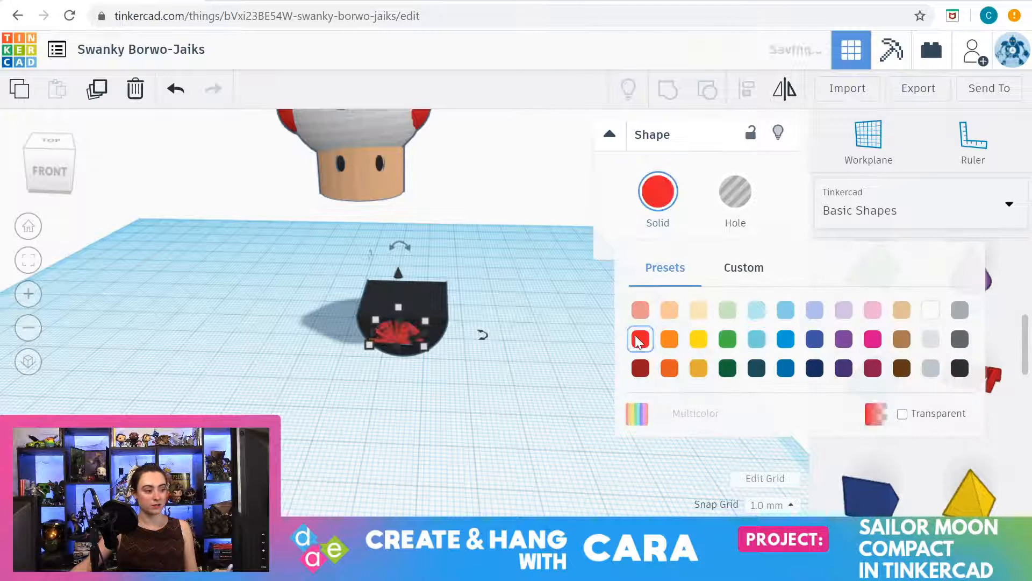
# Pull the red tongue forward so it stands out from the black mouth's front face
pyautogui.moveTo(394, 330); pyautogui.dragTo(395, 330, button='right')
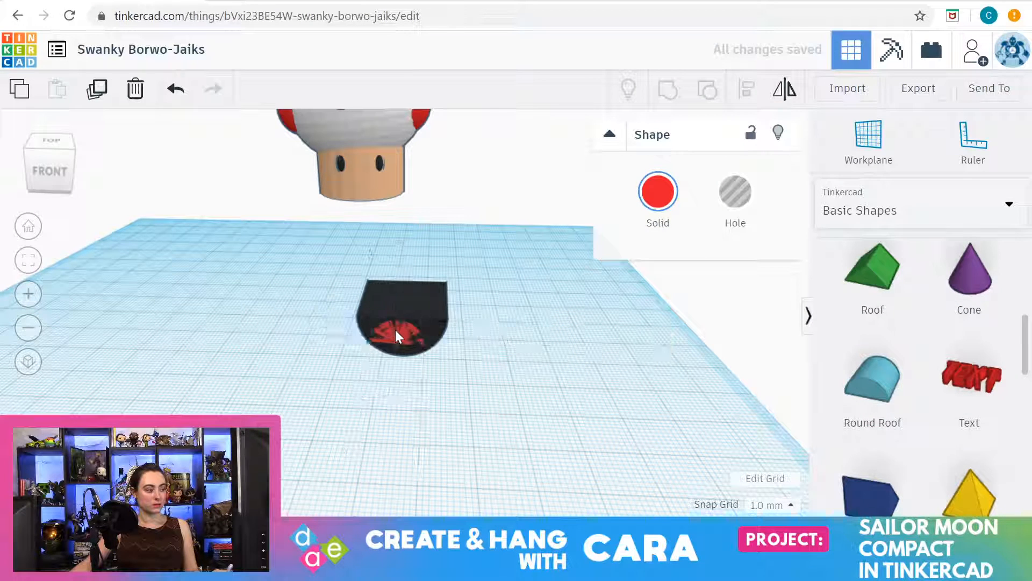
pyautogui.moveTo(395, 331); pyautogui.dragTo(398, 336)
pyautogui.moveTo(398, 335); pyautogui.dragTo(409, 385, button='right')
pyautogui.moveTo(398, 312); pyautogui.dragTo(406, 271)
pyautogui.moveTo(408, 322)
pyautogui.mouseDown()
pyautogui.moveTo(396, 313)
pyautogui.moveTo(400, 322)
pyautogui.mouseUp()
pyautogui.moveTo(405, 408); pyautogui.dragTo(419, 409, button='right')
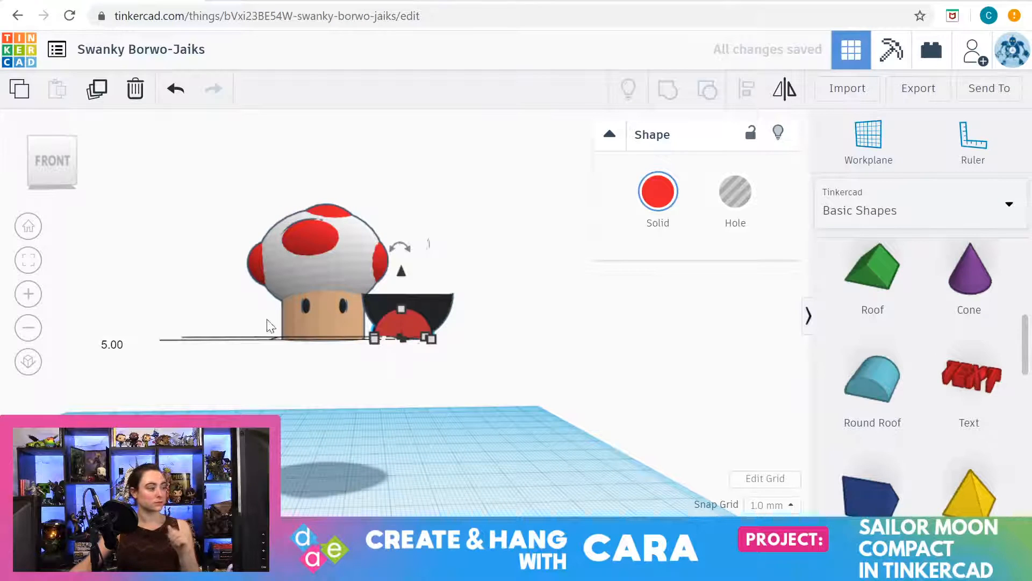
# Scale the red tongue down proportionally from its front corner
pyautogui.click(28, 260)
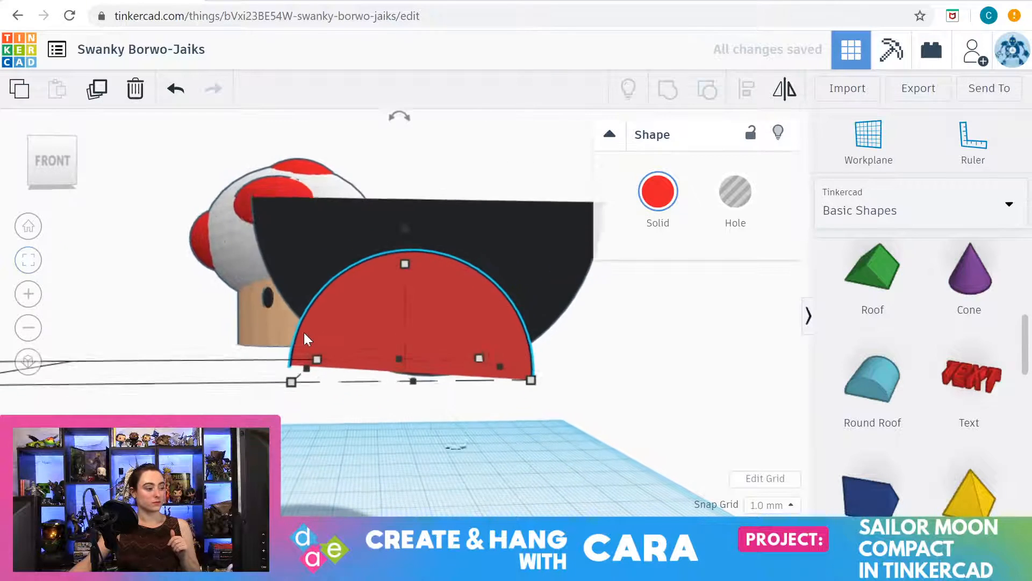
pyautogui.moveTo(445, 330); pyautogui.dragTo(395, 349, button='right')
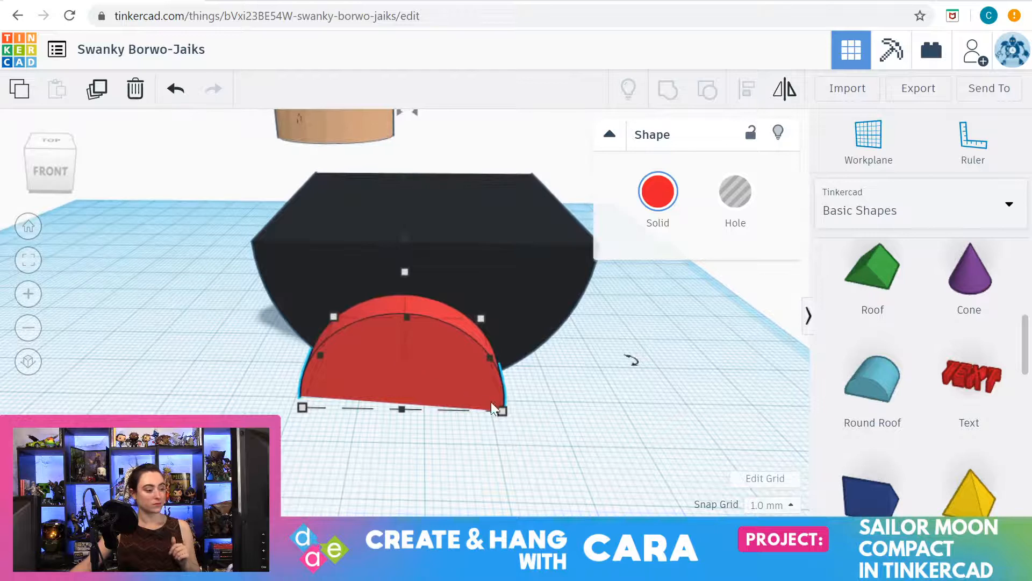
pyautogui.moveTo(500, 409); pyautogui.dragTo(473, 379)
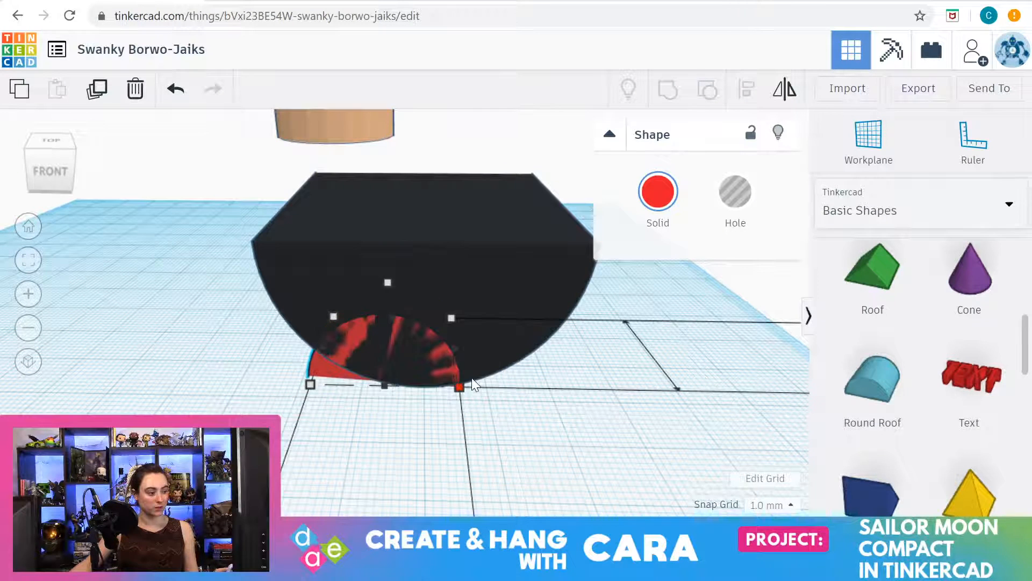
# Raise the red tongue and centre it on the lower front of the black mouth
pyautogui.click(379, 353)
pyautogui.moveTo(383, 361); pyautogui.dragTo(381, 327)
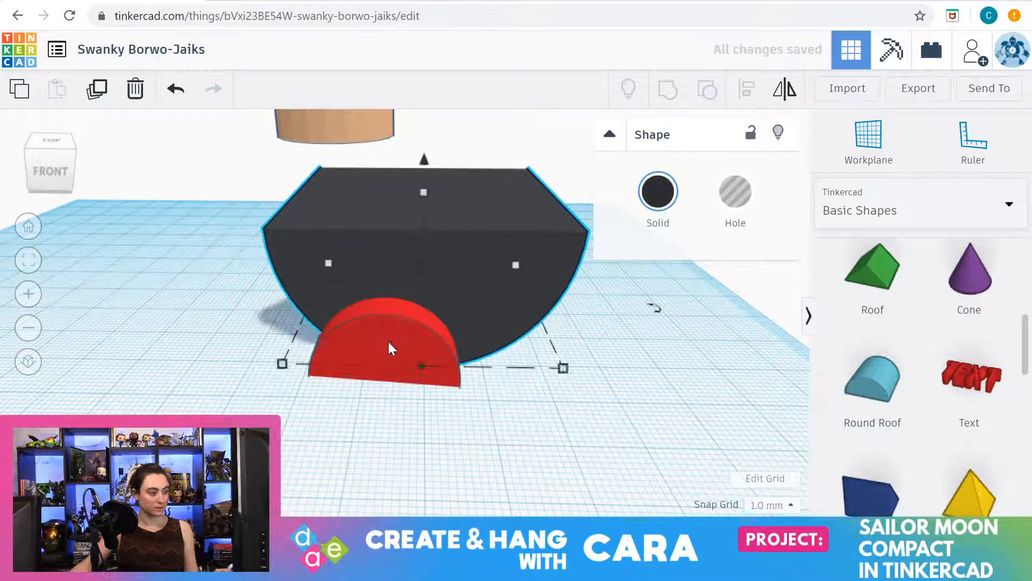
pyautogui.click(398, 340)
pyautogui.moveTo(387, 244); pyautogui.dragTo(392, 223)
pyautogui.moveTo(389, 292); pyautogui.dragTo(411, 317)
pyautogui.moveTo(411, 318); pyautogui.dragTo(412, 372, button='right')
pyautogui.moveTo(419, 352); pyautogui.dragTo(421, 341)
pyautogui.click(427, 408)
pyautogui.moveTo(427, 408)
pyautogui.mouseDown(button='right')
pyautogui.moveTo(428, 444)
pyautogui.moveTo(425, 399)
pyautogui.mouseUp(button='right')
pyautogui.click(424, 323)
# Push the red tongue back into the black mouth until it is about flush with the front face
pyautogui.click(468, 218)
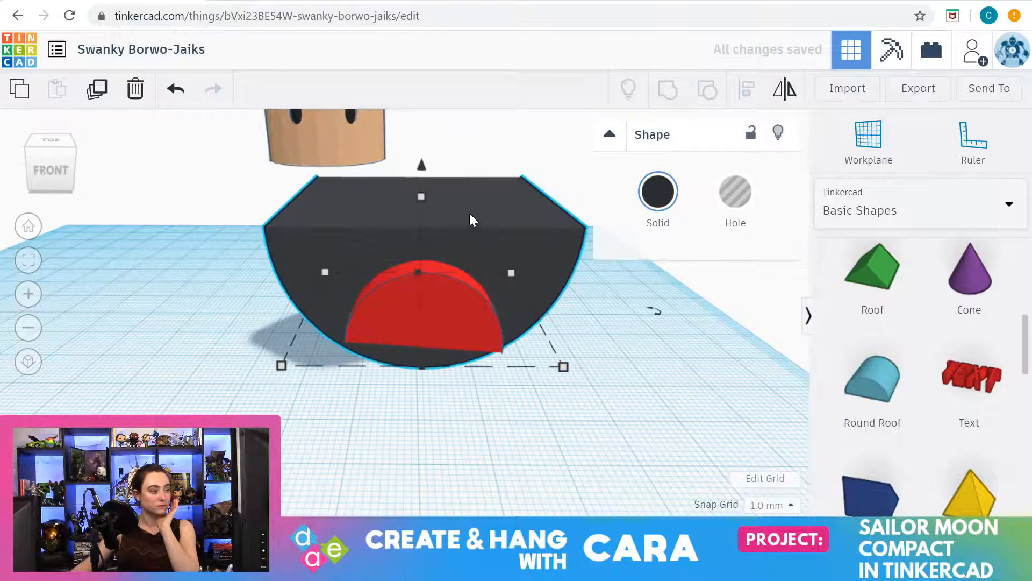
pyautogui.moveTo(470, 221)
pyautogui.mouseDown()
pyautogui.moveTo(469, 229)
pyautogui.moveTo(469, 217)
pyautogui.mouseUp()
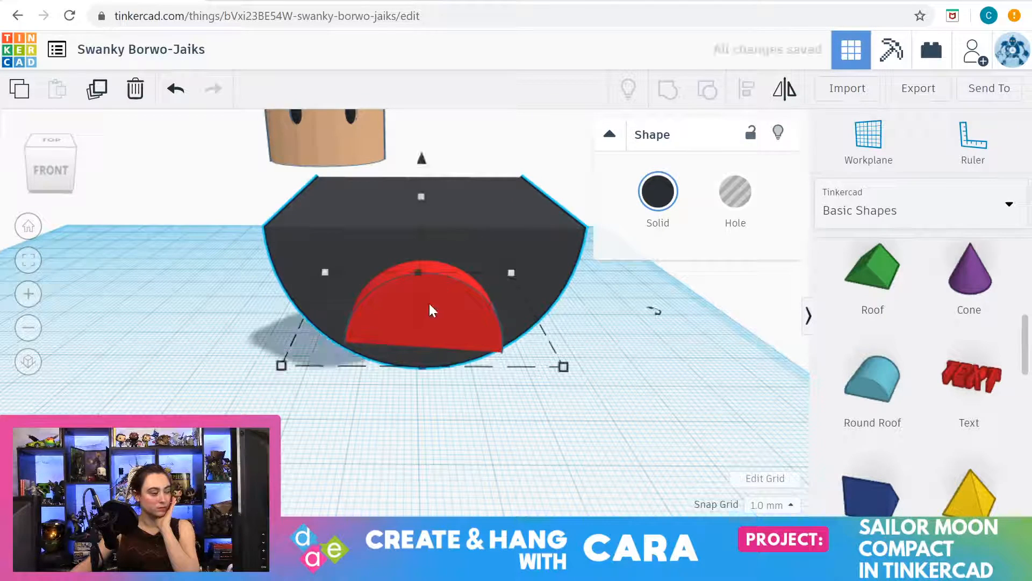
pyautogui.click(422, 321)
pyautogui.moveTo(422, 309); pyautogui.dragTo(426, 299)
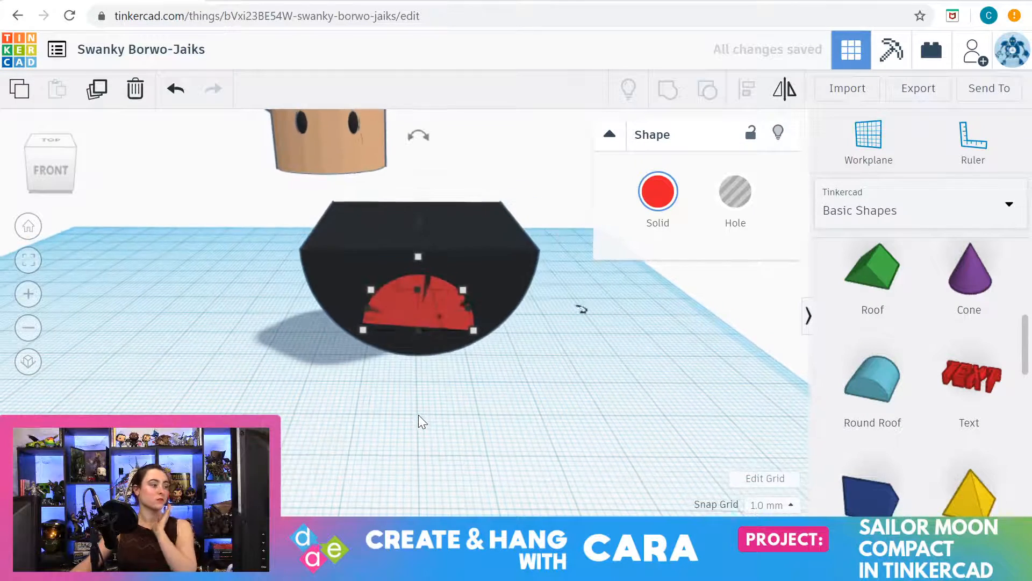
pyautogui.scroll(-3, 415, 409)
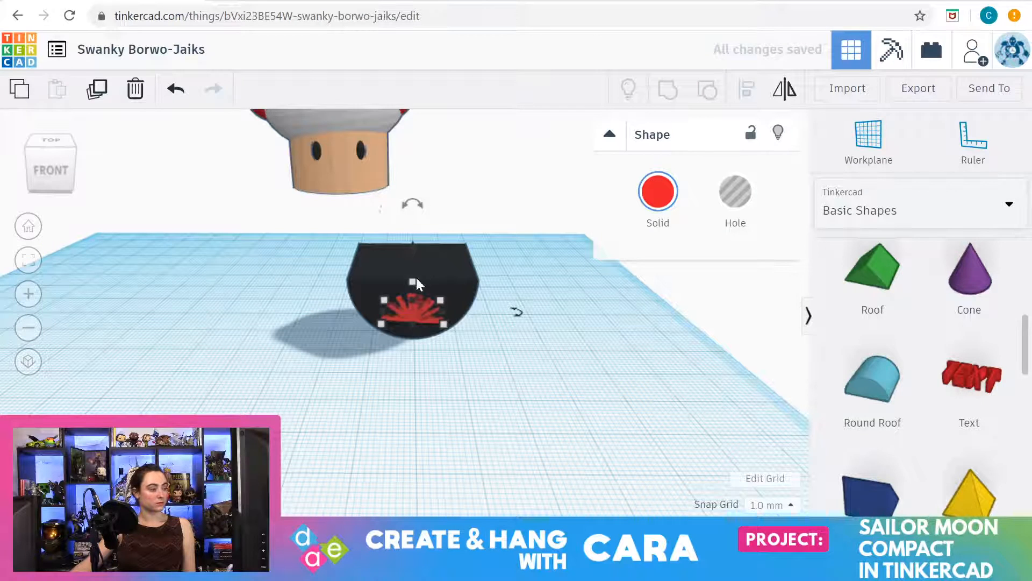
# Raise the black mouth and red tongue together to about 40 mm above the workplane, in line with the stem
pyautogui.moveTo(321, 223); pyautogui.dragTo(508, 369)
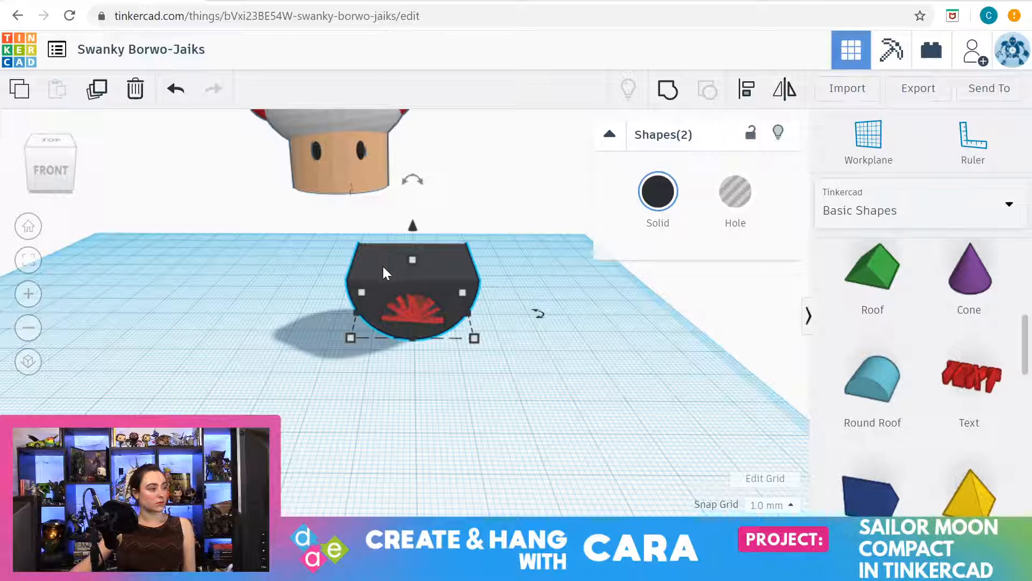
pyautogui.moveTo(407, 230); pyautogui.dragTo(423, 156)
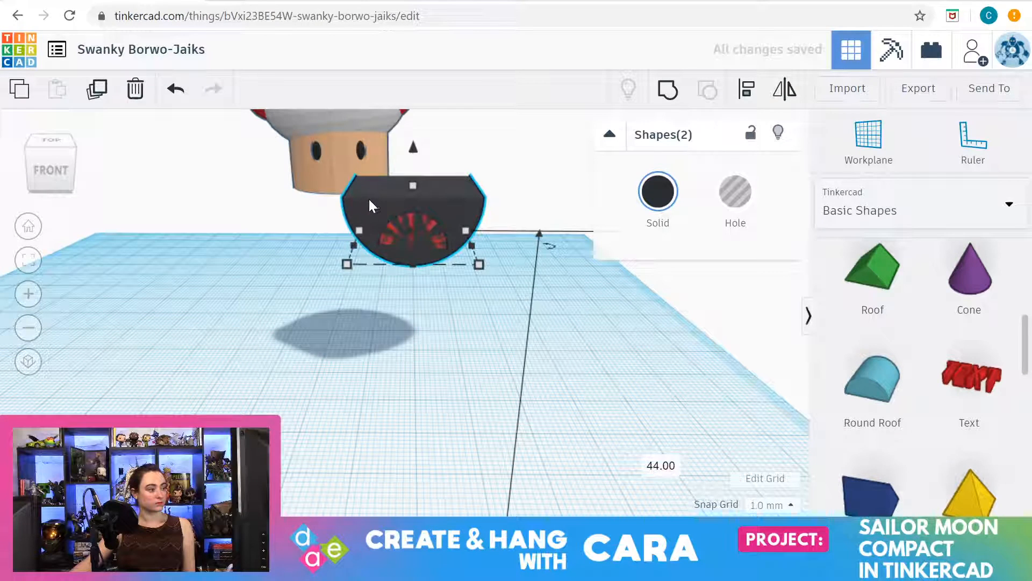
pyautogui.moveTo(371, 206); pyautogui.dragTo(317, 140)
pyautogui.moveTo(337, 140); pyautogui.dragTo(337, 155)
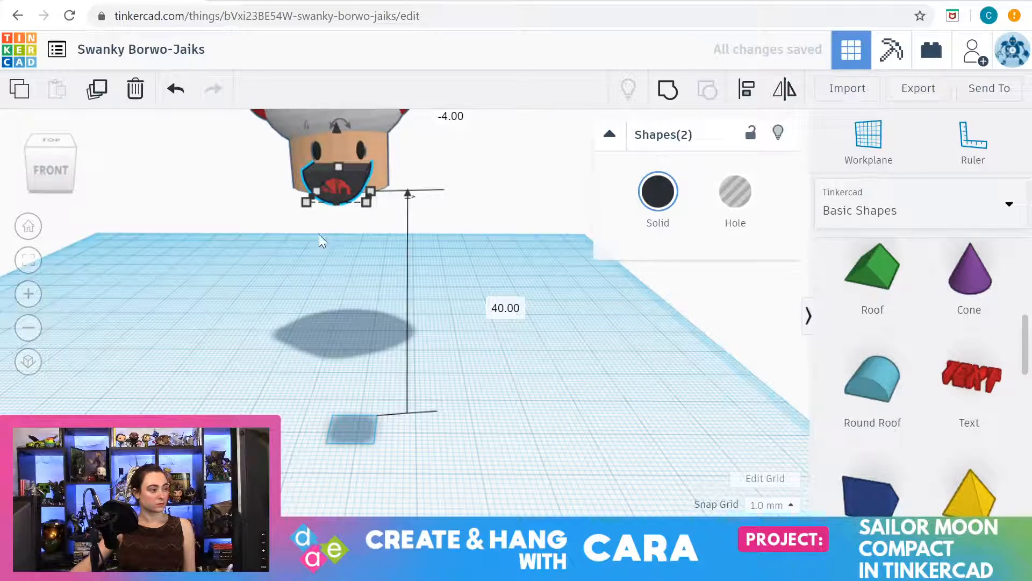
# Move the mouth and tongue together onto the front of the stem, centred just below the two eyes
pyautogui.click(28, 260)
pyautogui.scroll(-3, 523, 393)
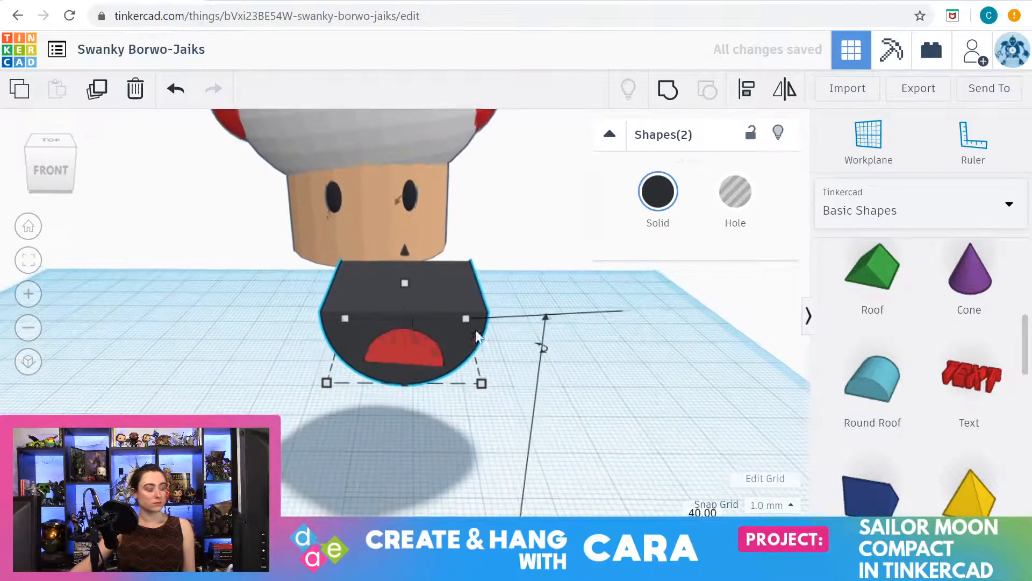
pyautogui.moveTo(426, 303); pyautogui.dragTo(367, 205)
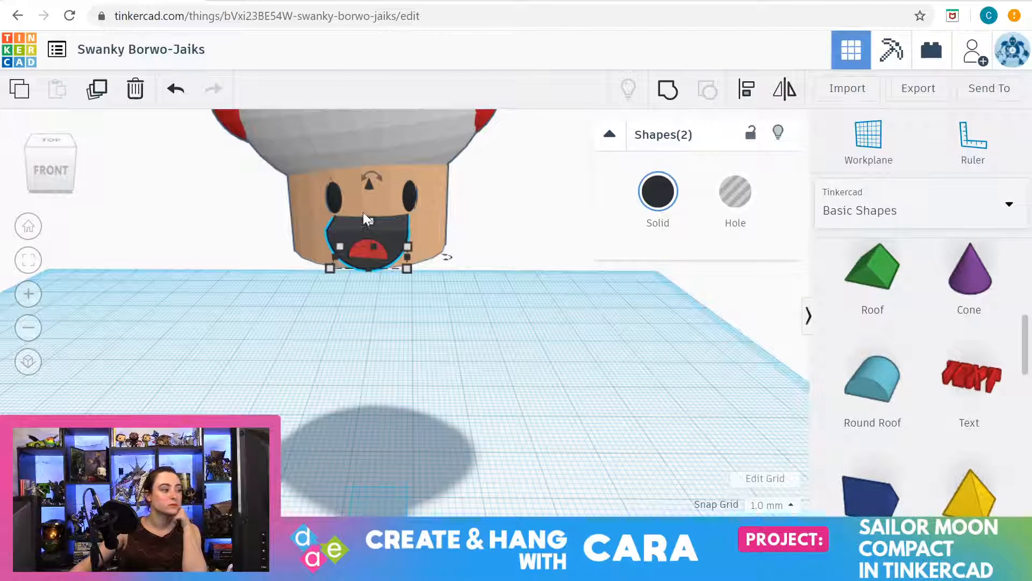
pyautogui.moveTo(392, 235); pyautogui.dragTo(400, 223)
pyautogui.click(470, 384)
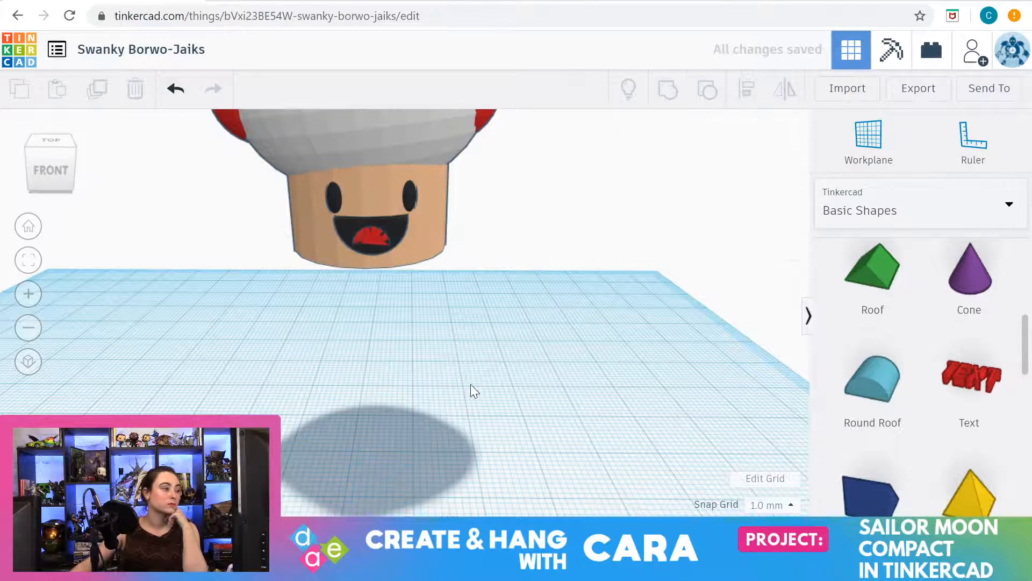
# Examine the whole mushroom character and its face from the front, both up close and from farther away
pyautogui.press('f')
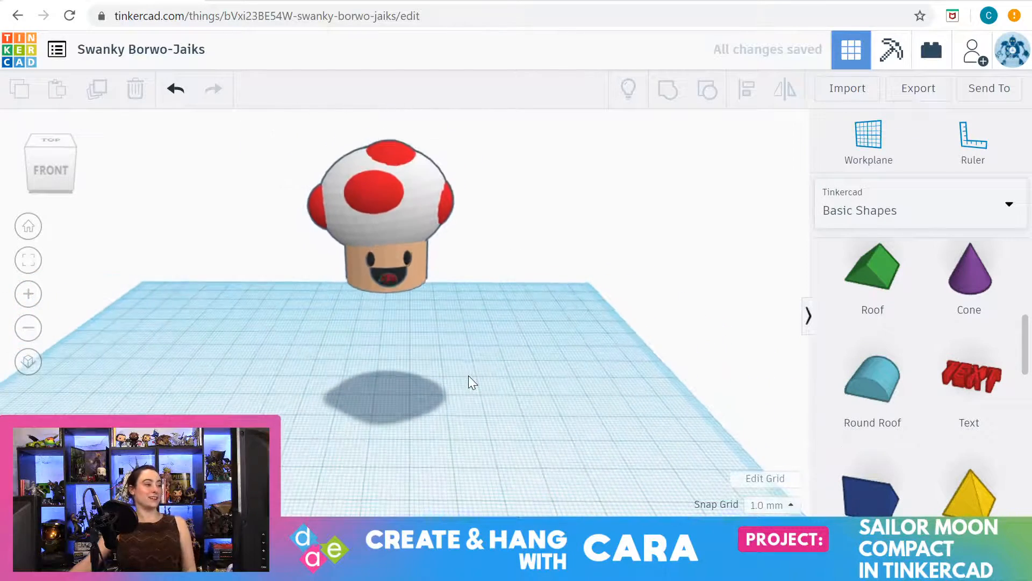
pyautogui.moveTo(469, 375)
pyautogui.mouseDown(button='right')
pyautogui.moveTo(481, 320)
pyautogui.moveTo(479, 368)
pyautogui.moveTo(509, 394)
pyautogui.moveTo(463, 392)
pyautogui.mouseUp(button='right')
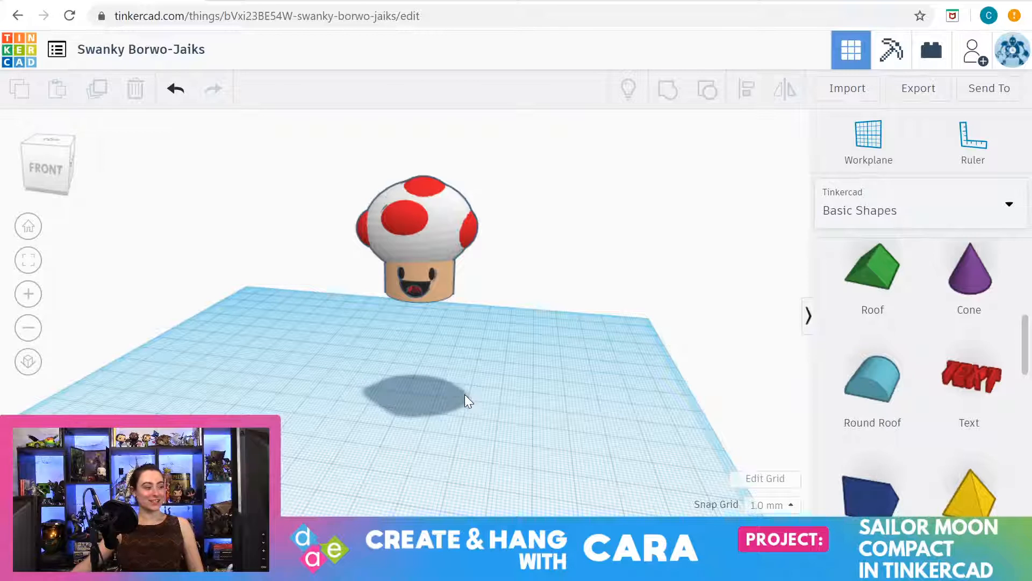
pyautogui.moveTo(464, 395); pyautogui.dragTo(500, 388, button='right')
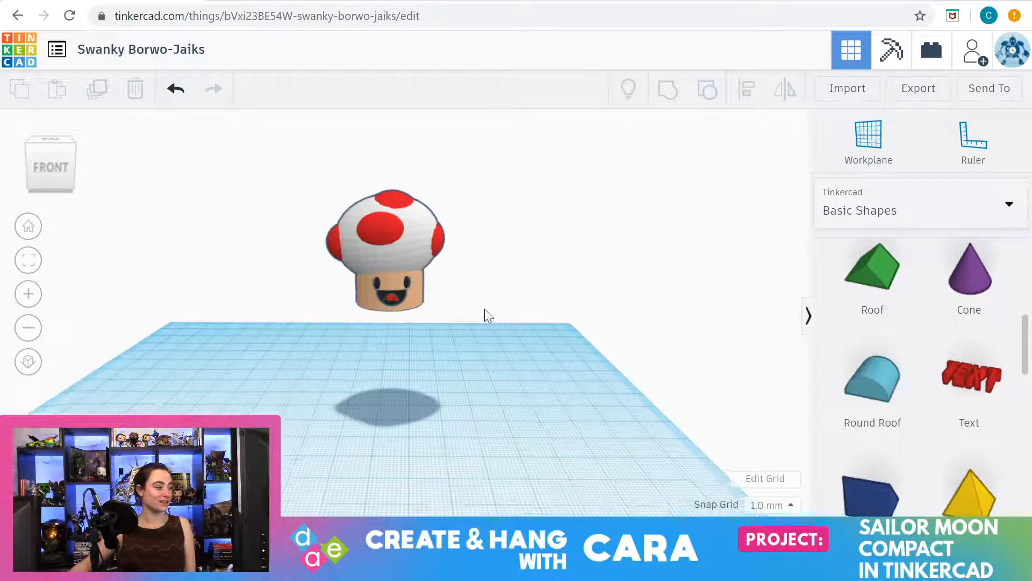
pyautogui.moveTo(544, 457); pyautogui.dragTo(454, 359, button='right')
pyautogui.scroll(5, 451, 359)
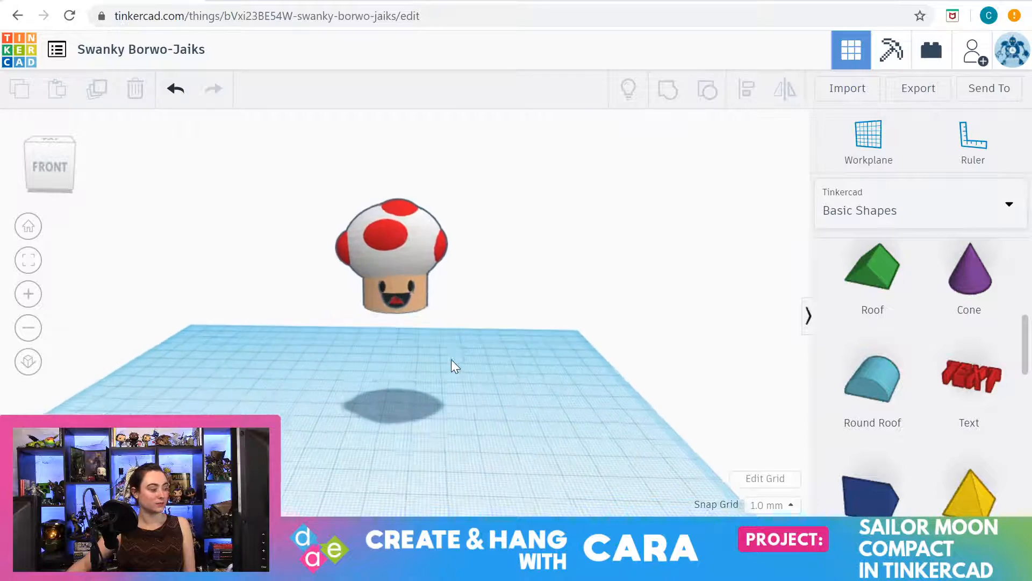
pyautogui.scroll(2, 392, 357)
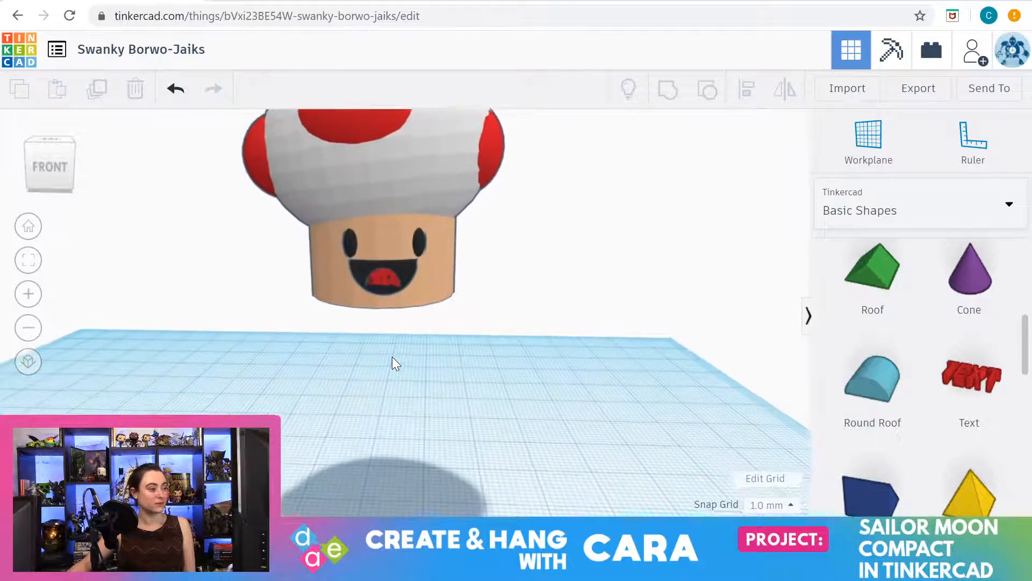
pyautogui.moveTo(449, 417)
pyautogui.mouseDown(button='right')
pyautogui.moveTo(319, 405)
pyautogui.moveTo(445, 407)
pyautogui.mouseUp(button='right')
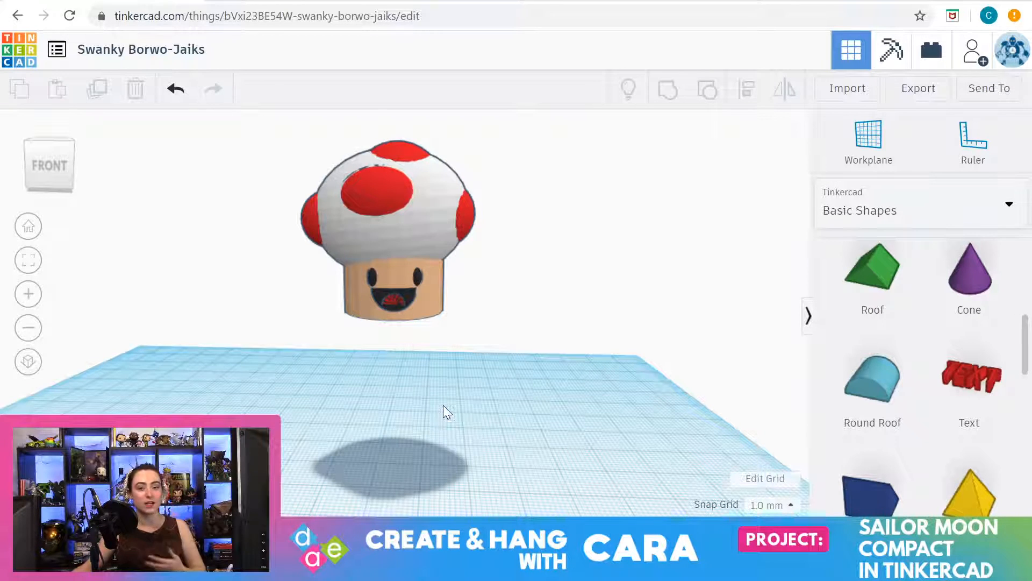
pyautogui.scroll(-1, 418, 385)
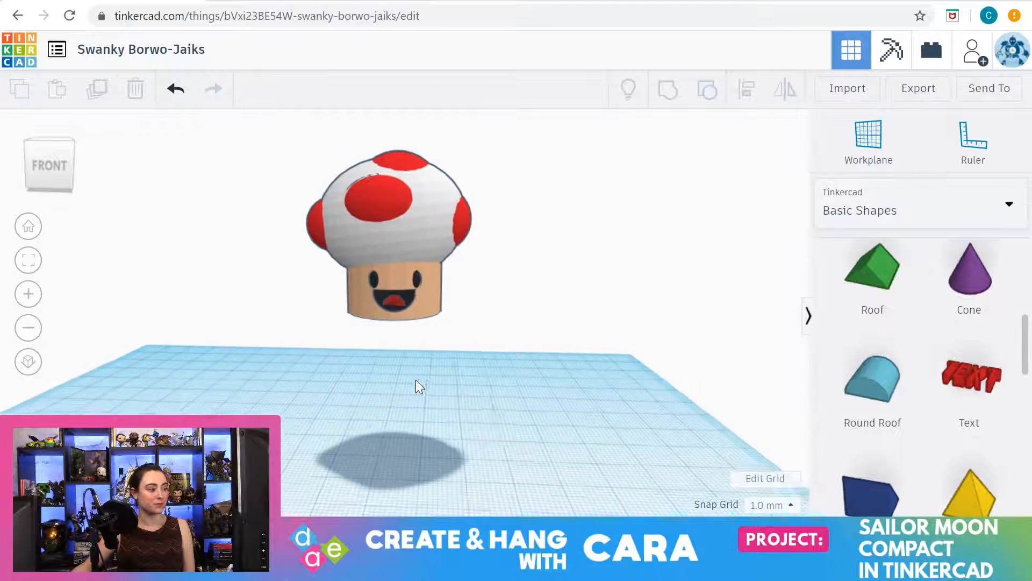
pyautogui.scroll(3, 419, 386)
pyautogui.scroll(-2, 416, 381)
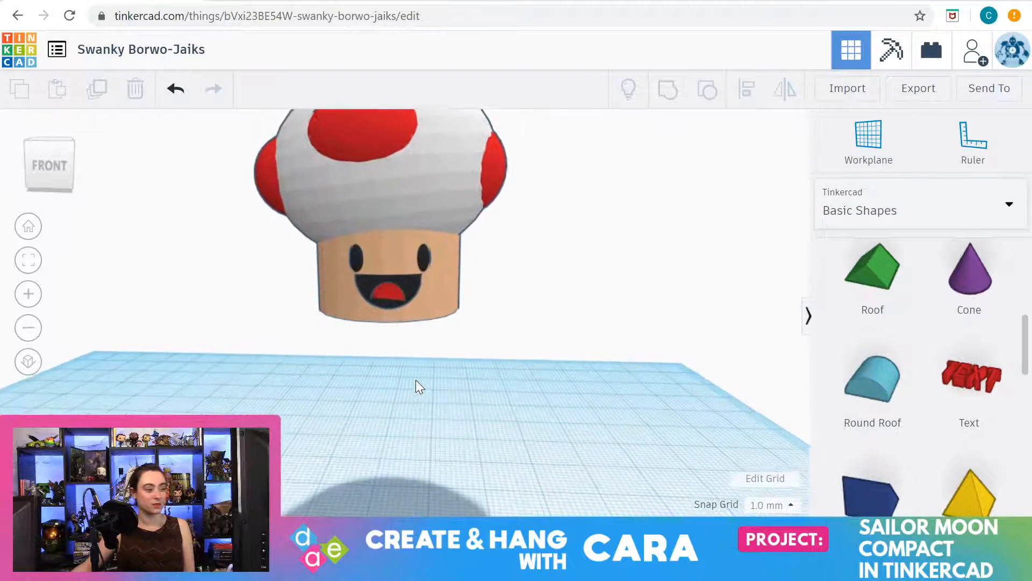
pyautogui.scroll(-2, 415, 380)
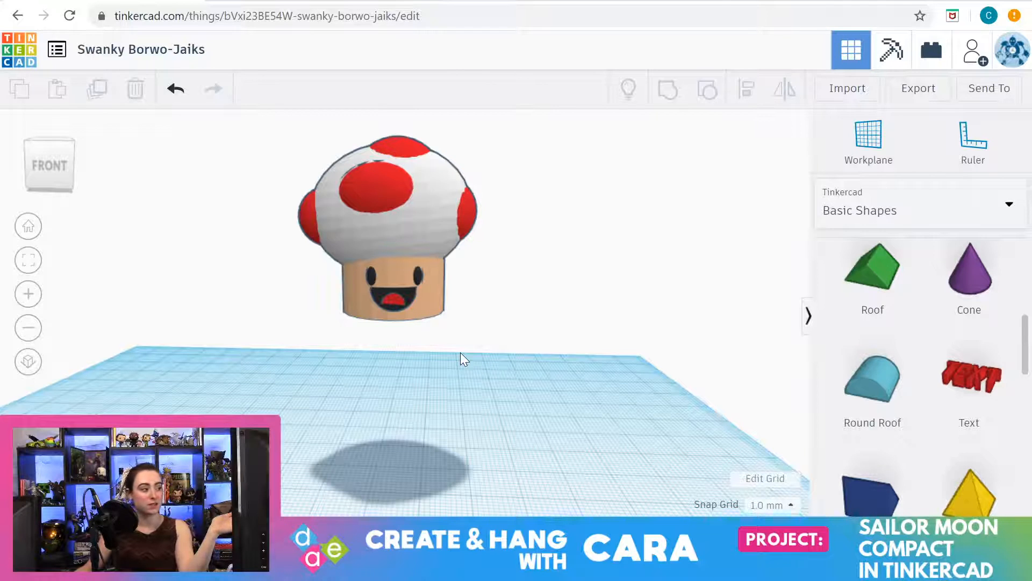
pyautogui.scroll(-1, 461, 353)
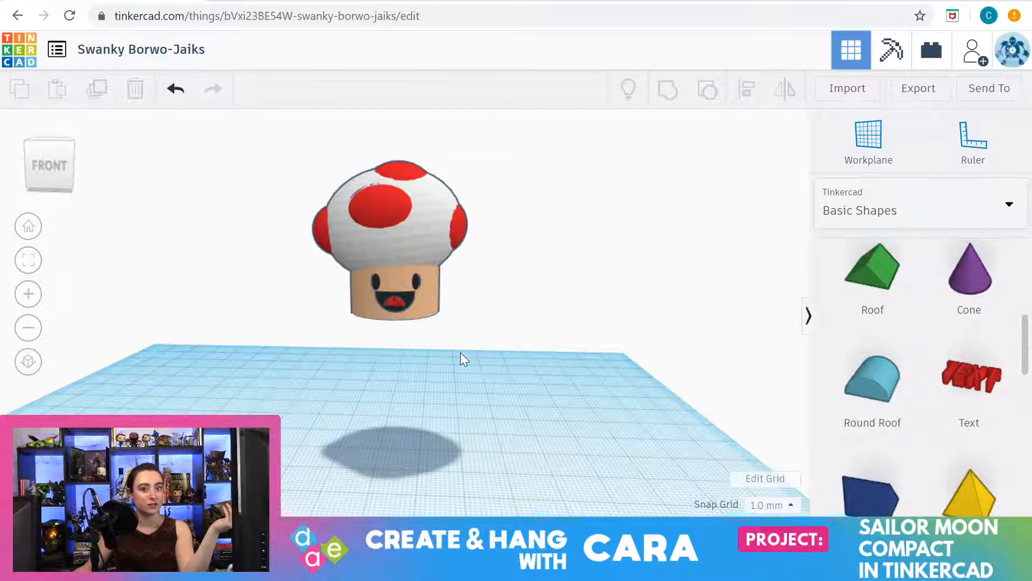
pyautogui.scroll(-2, 460, 358)
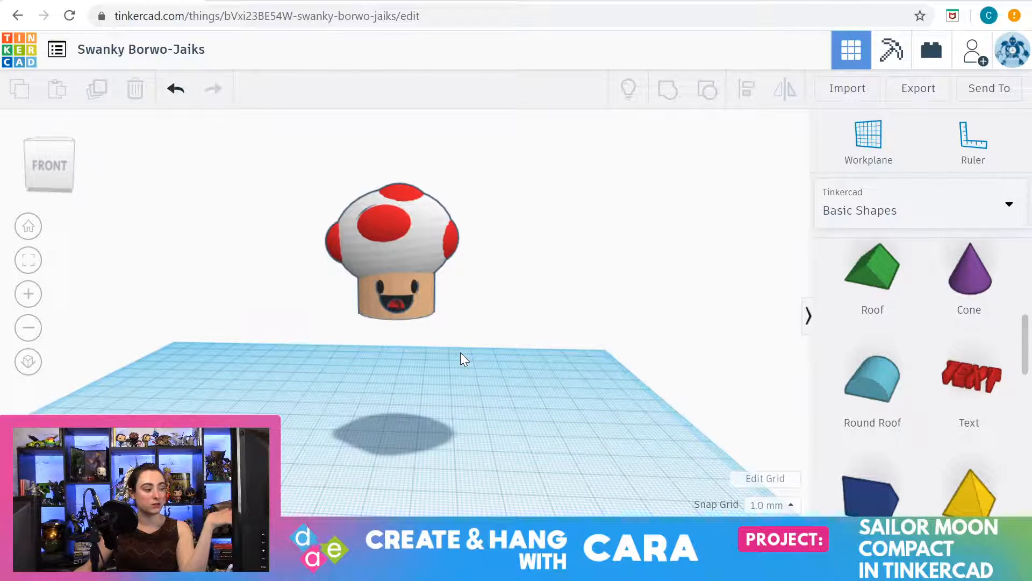